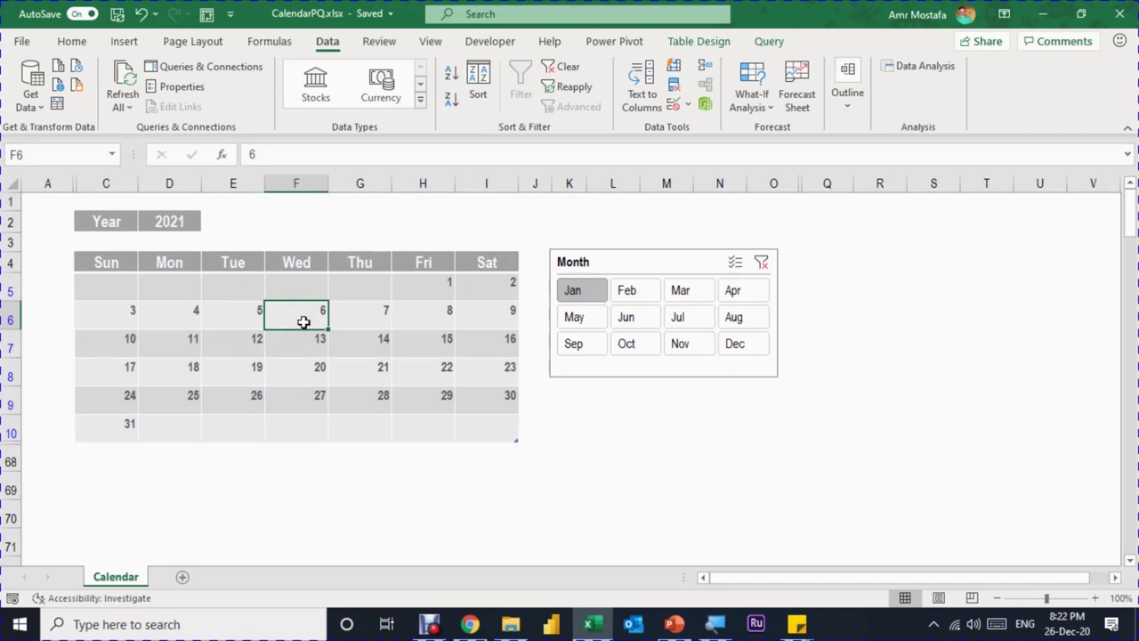
Browse the list of years offered by the calendar's Year cell.
left_click(210, 219)
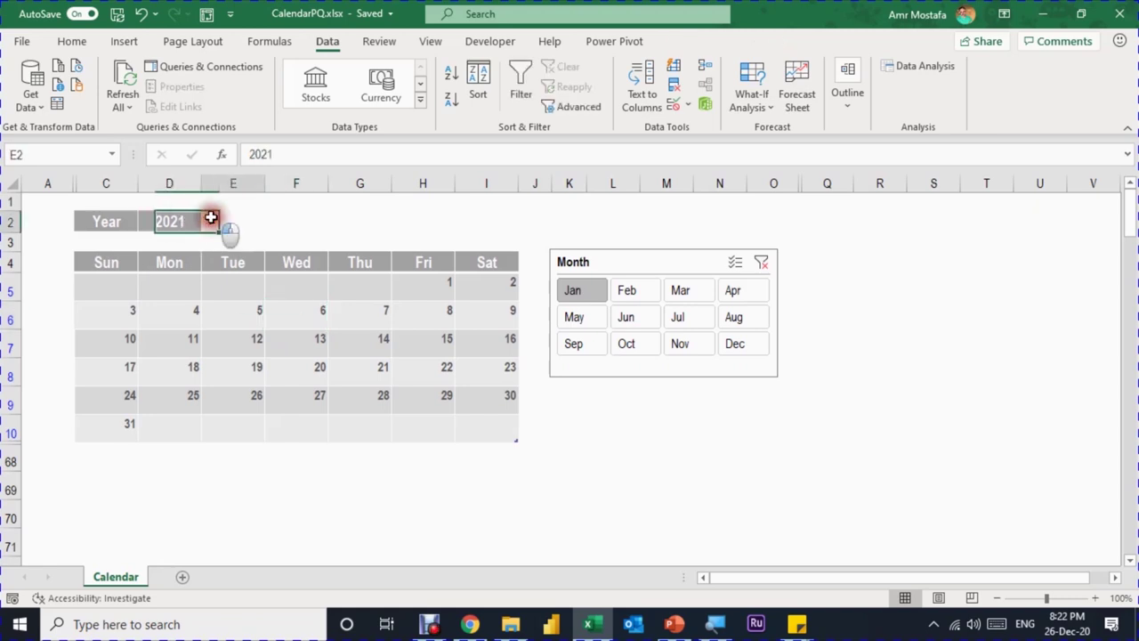
left_click(200, 221)
left_click(207, 224)
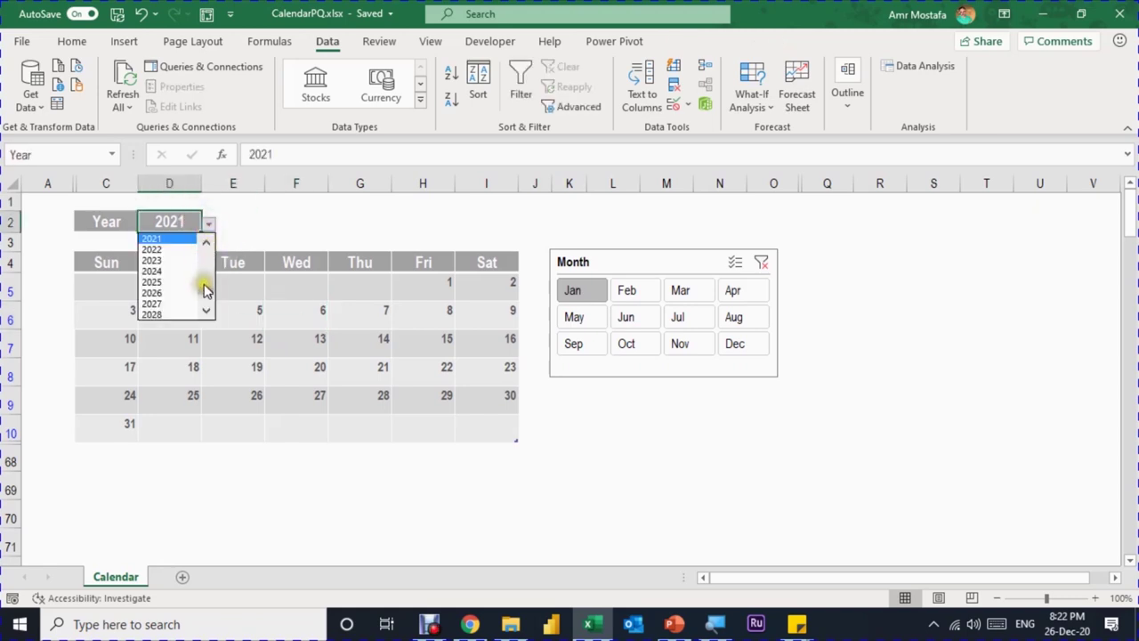
mouse_move(204, 288)
left_mouse_down()
mouse_move(211, 241)
mouse_move(203, 320)
mouse_move(206, 287)
left_mouse_up()
left_click(254, 297)
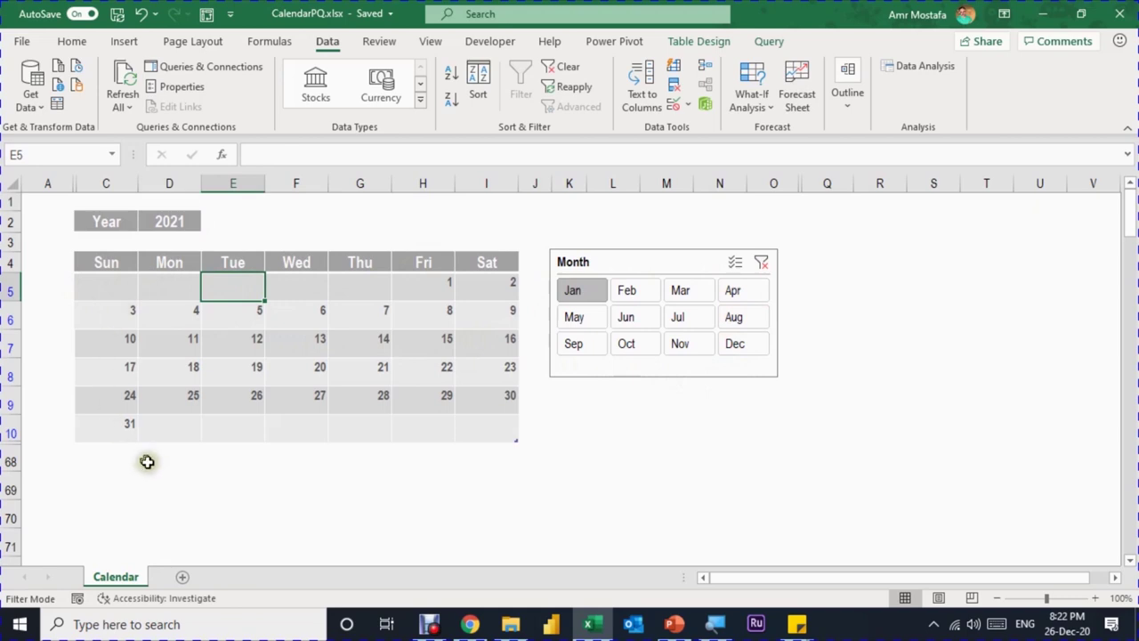
Filter the calendar by month with the Month slicer, going through Feb, Mar and Apr.
left_click(626, 294)
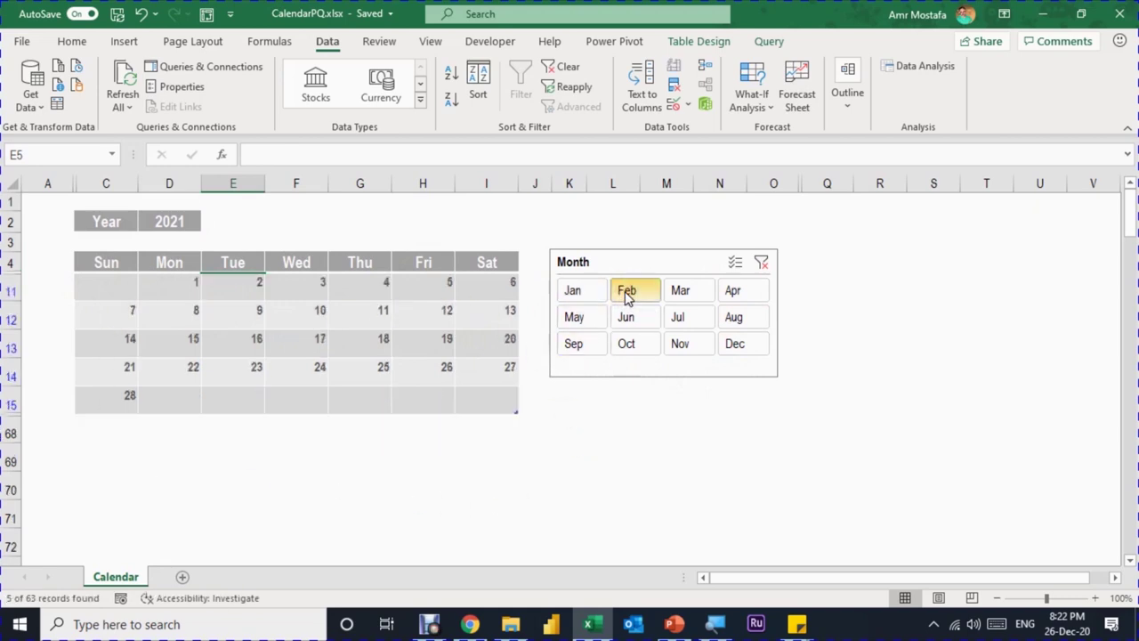
left_click(679, 290)
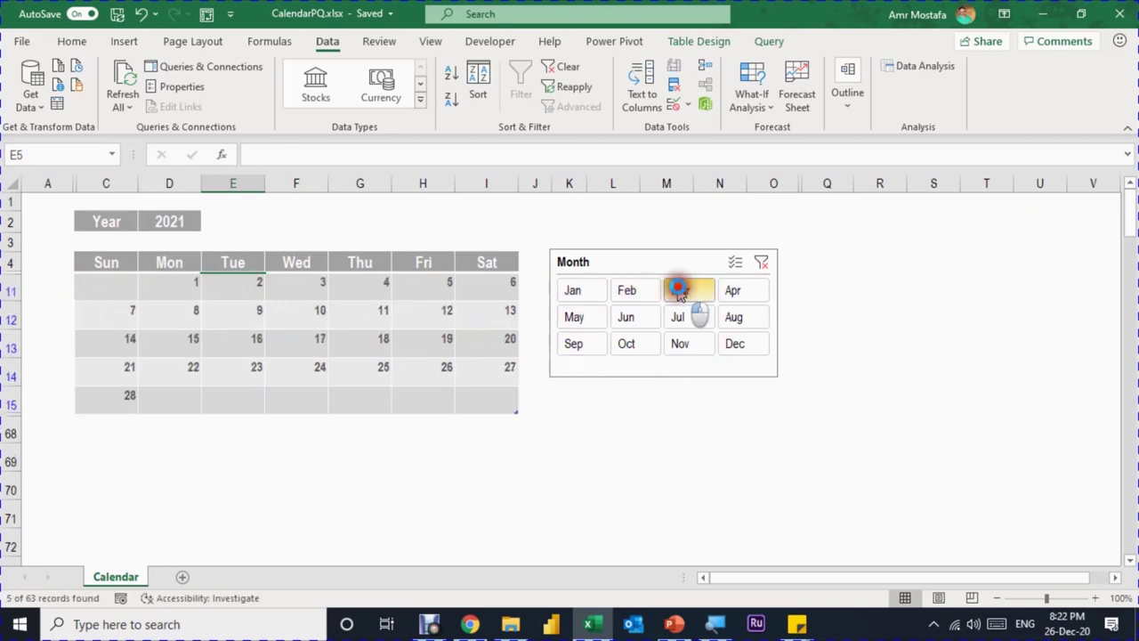
left_click(733, 292)
Set the calendar's year to 2022 and refresh the calendar table.
left_click(188, 222)
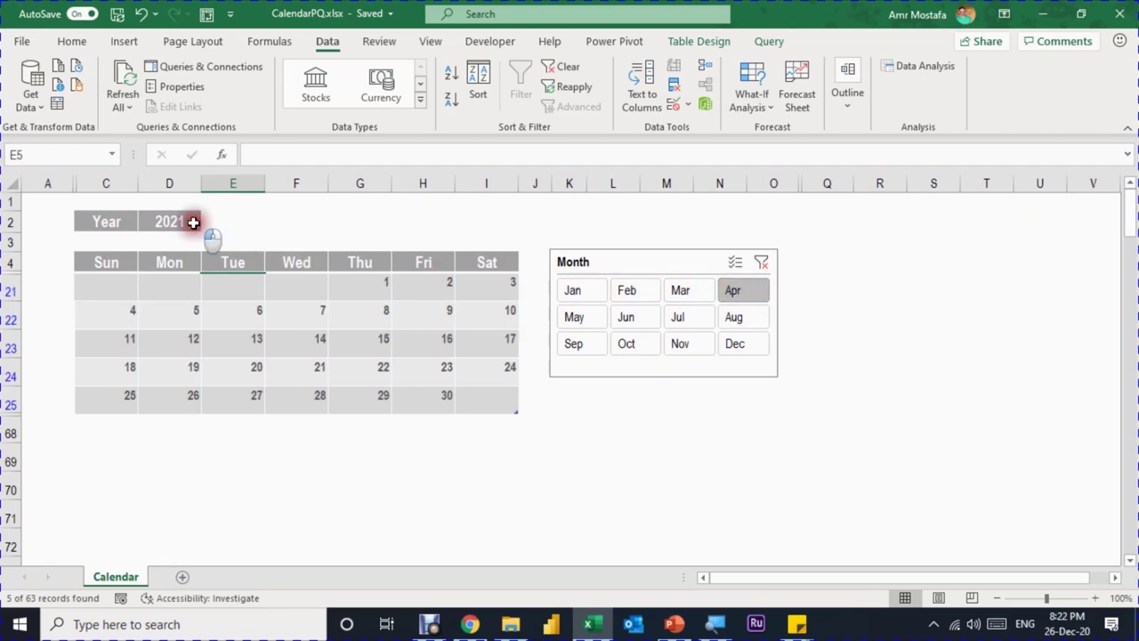
left_click(207, 226)
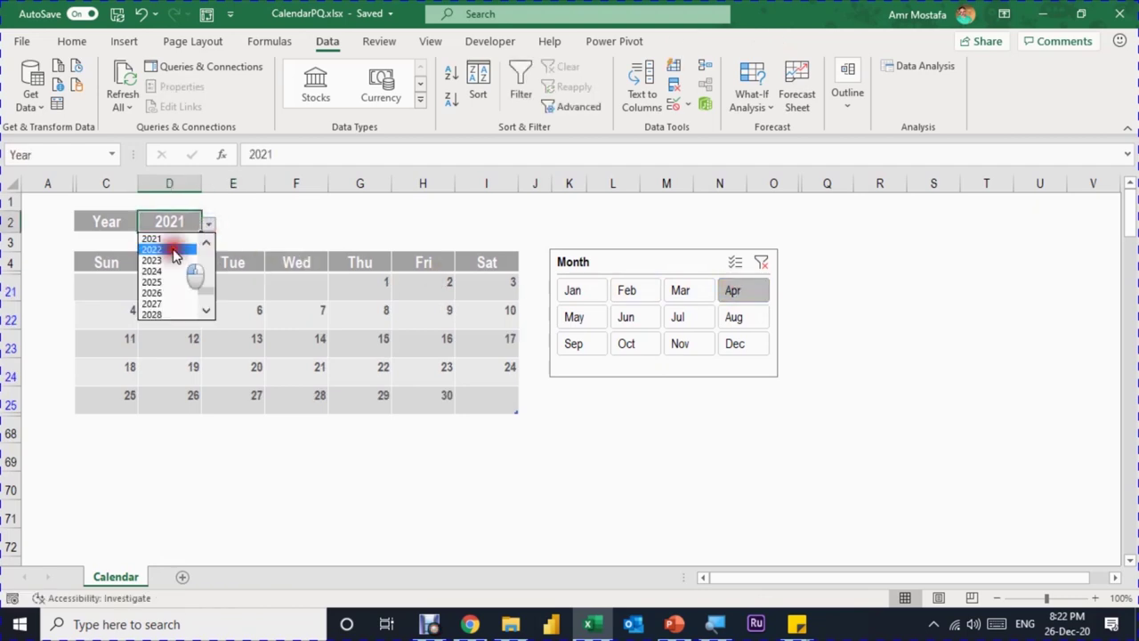
left_click(182, 250)
right_click(208, 322)
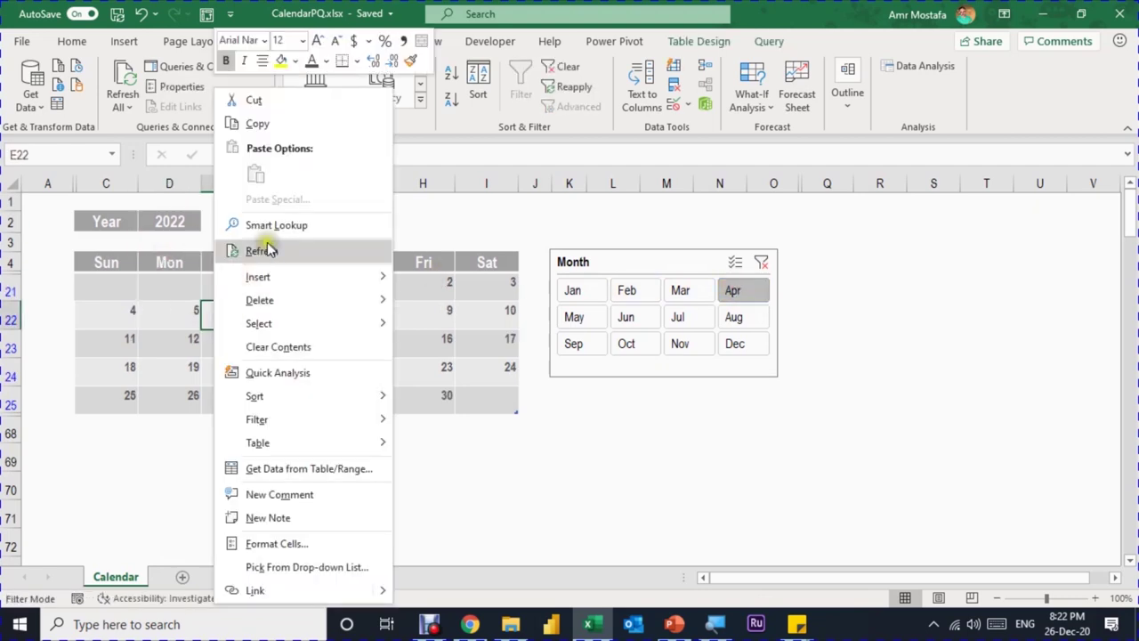
left_click(258, 248)
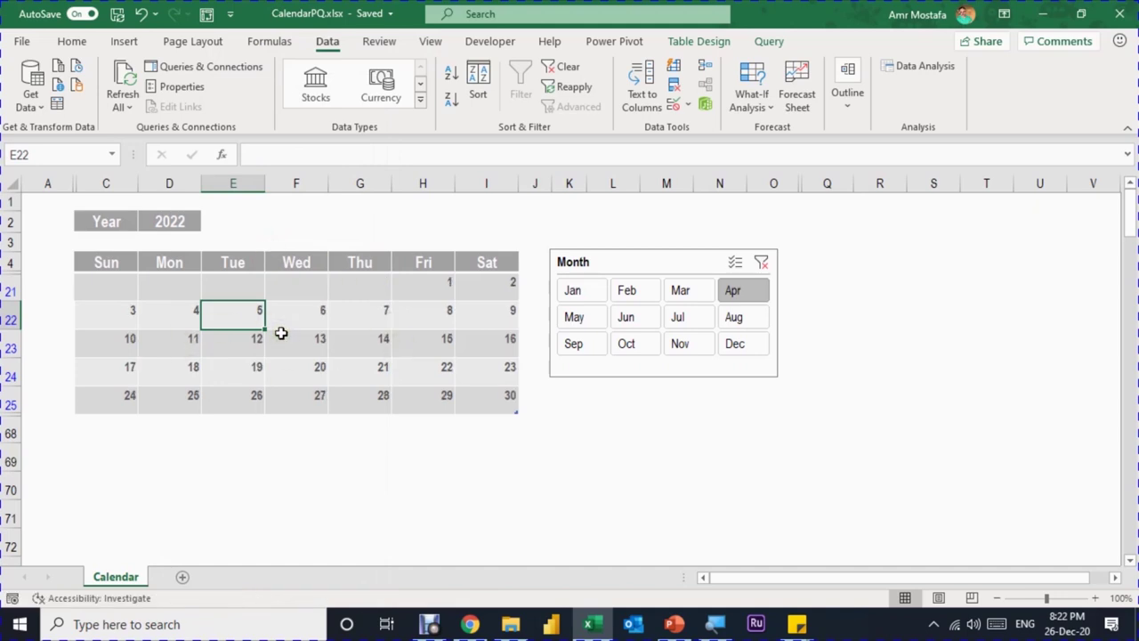
Look through the years beyond 2022 in the Year cell's choices and close the list.
left_click(183, 217)
left_click(208, 223)
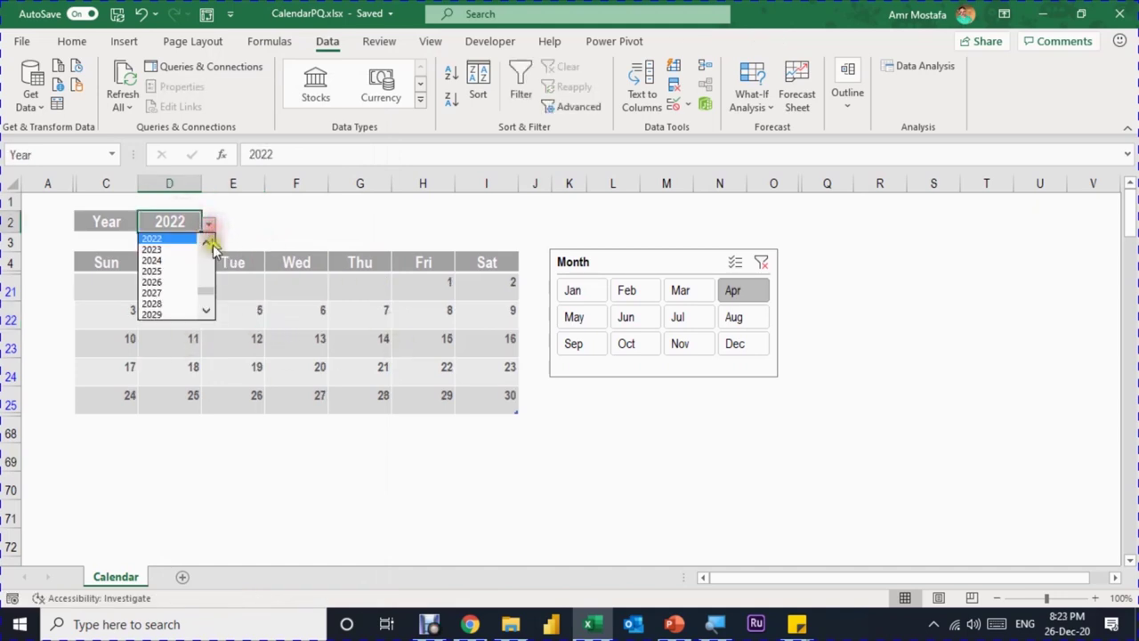
left_click_drag(212, 290, 210, 305)
left_click(267, 347)
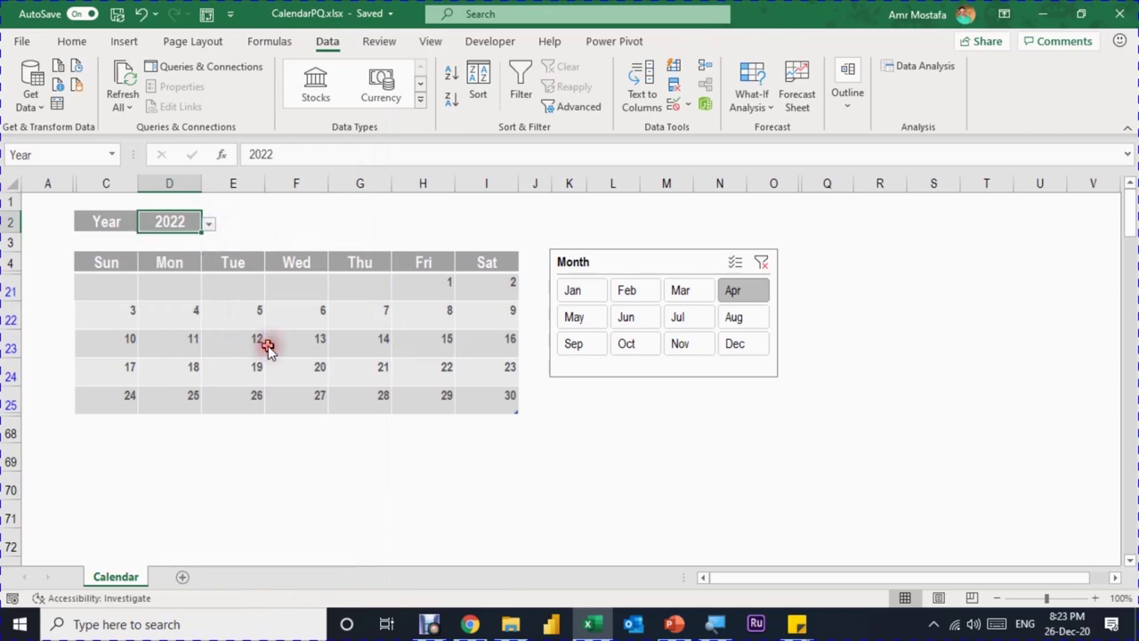
left_click(267, 347)
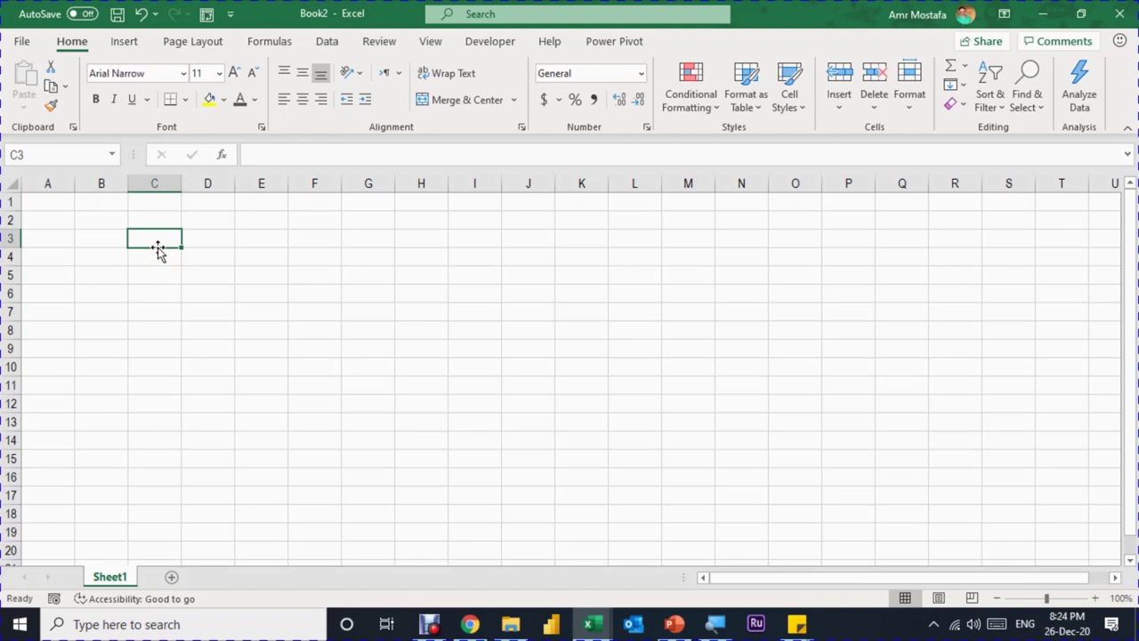
Enter the label "Year" in cell C3 of the blank workbook and select cell D3.
type("Year")
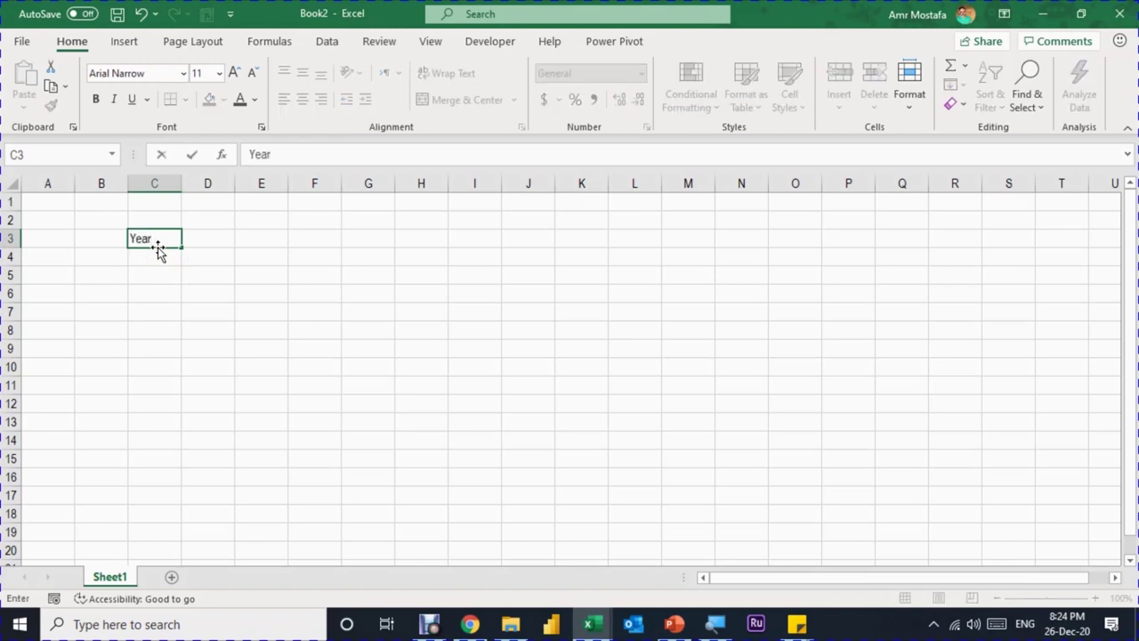
key("Return")
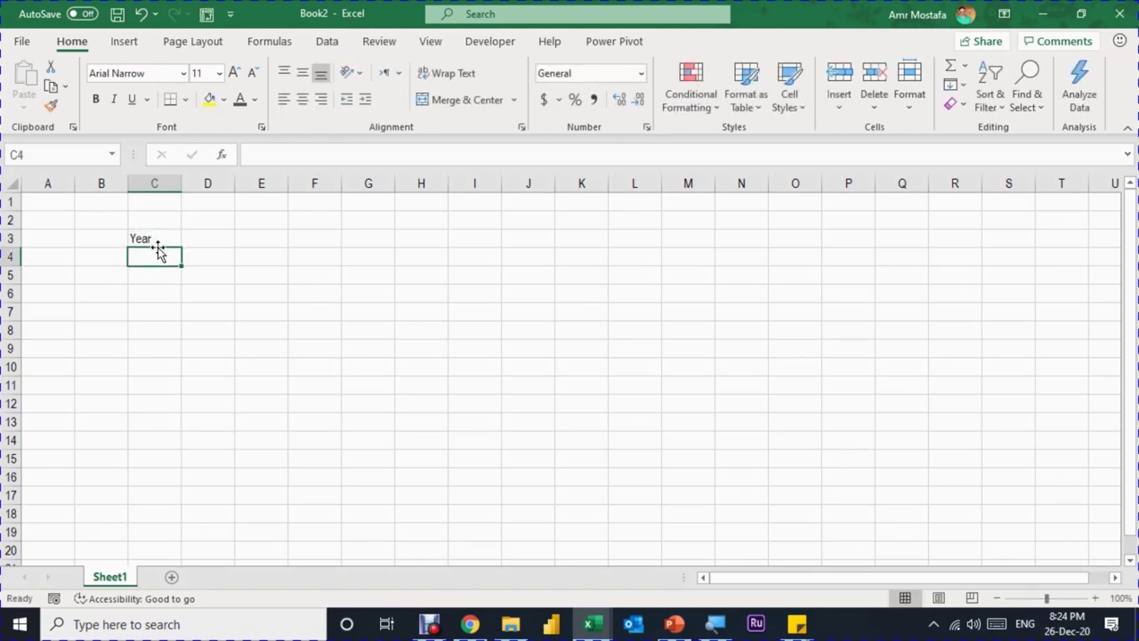
key("Up")
key("Right")
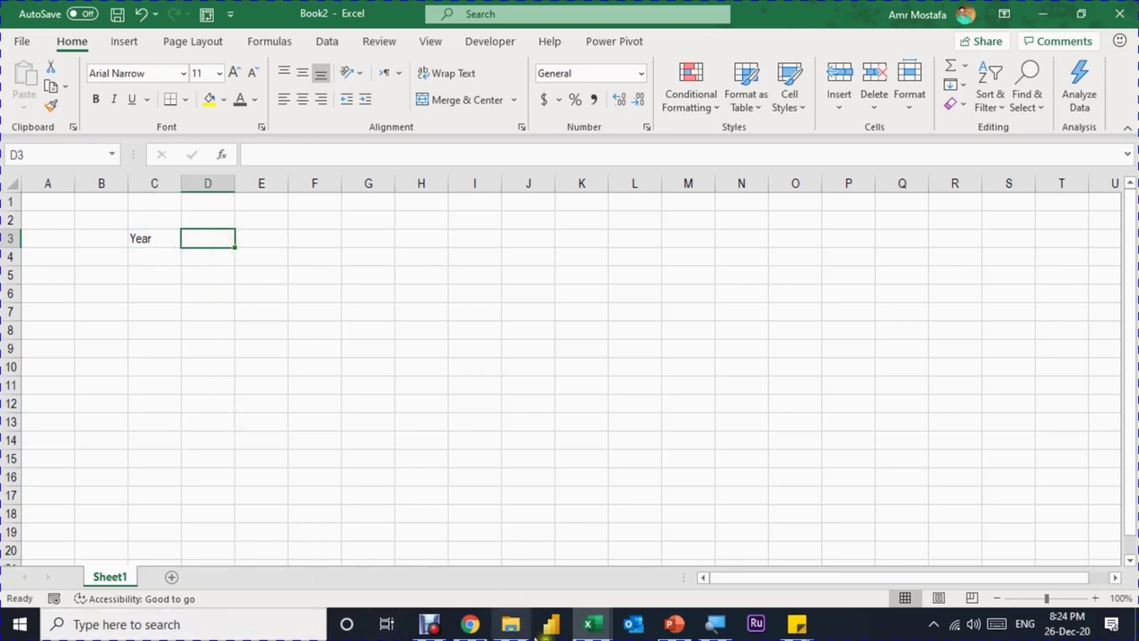
Generate a column of 151 years starting at 1900 with =SEQUENCE(151,,1900) in cell W3, and check the resulting list.
left_click_drag(735, 579, 988, 585)
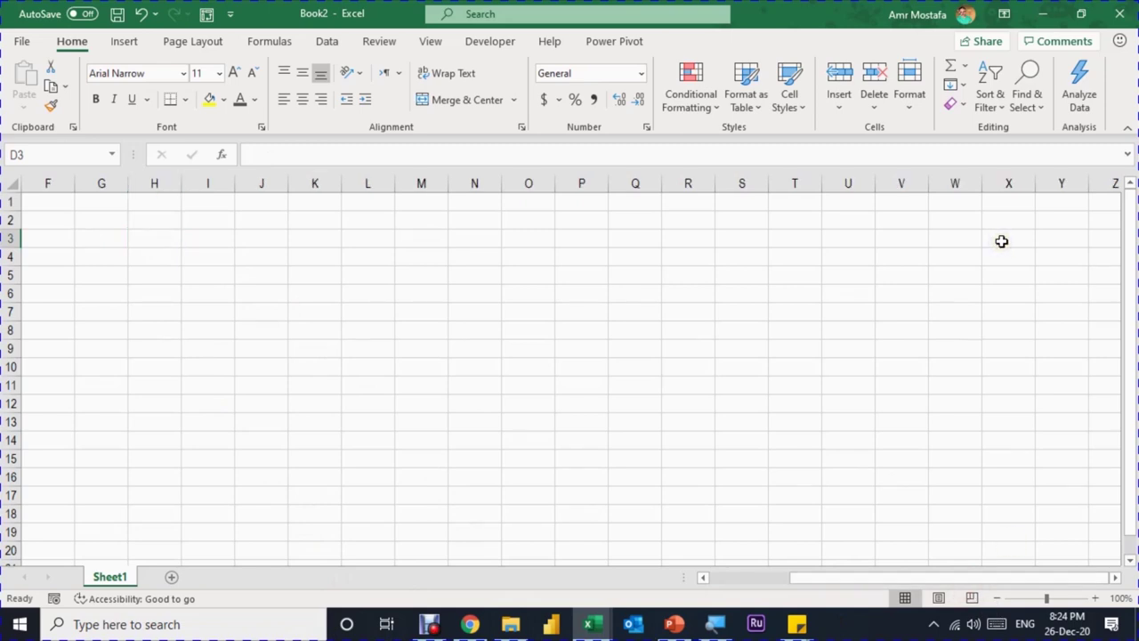
left_click(948, 241)
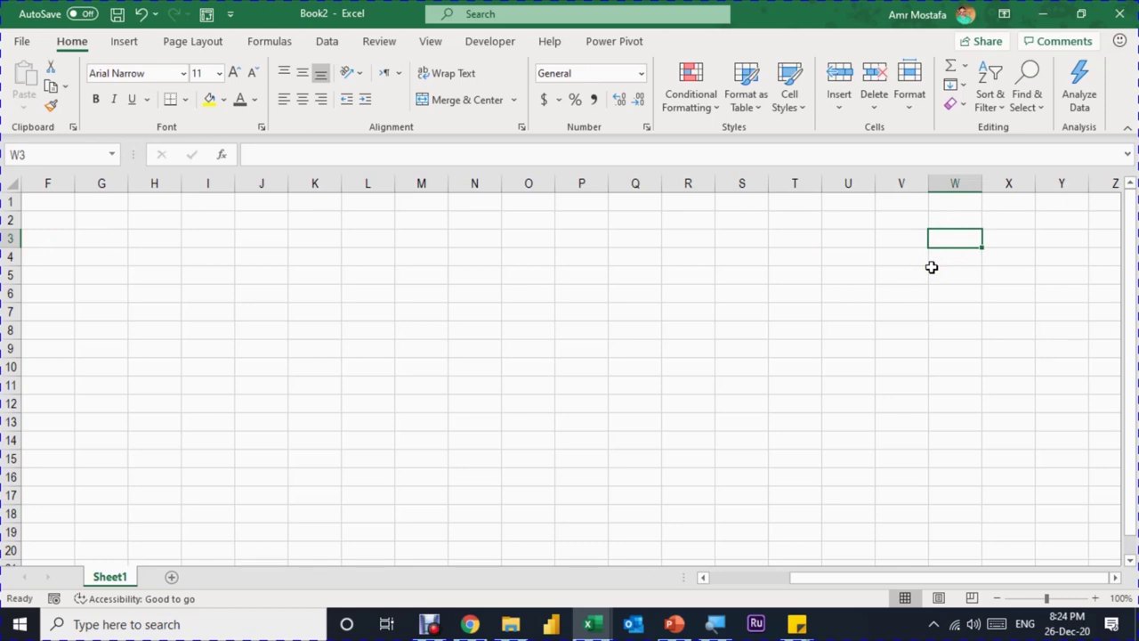
type("=")
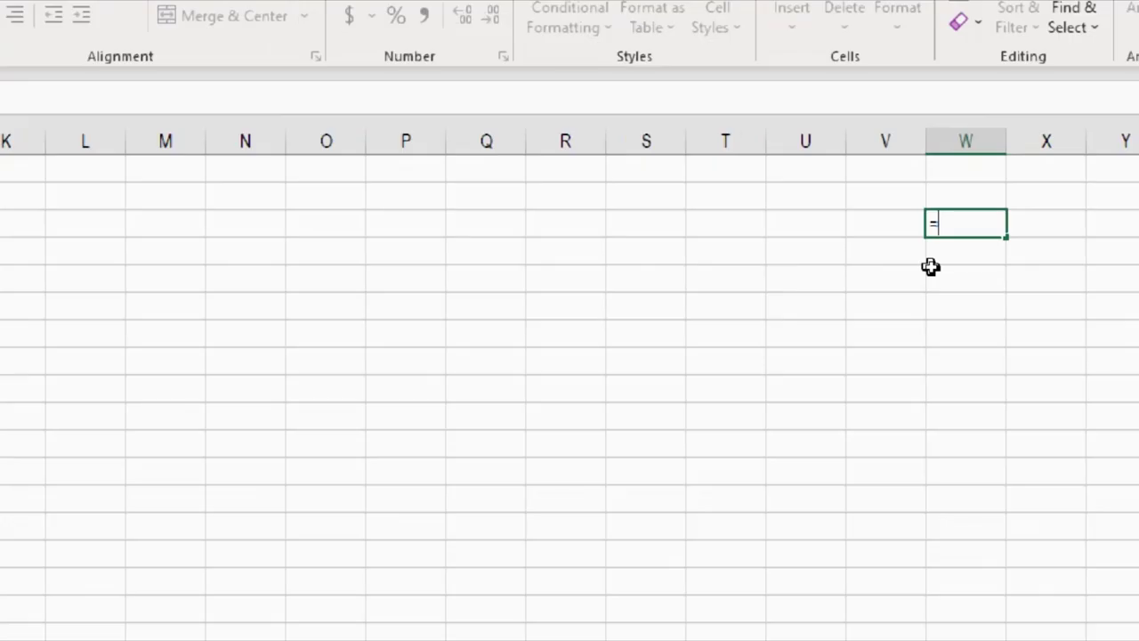
type("seq")
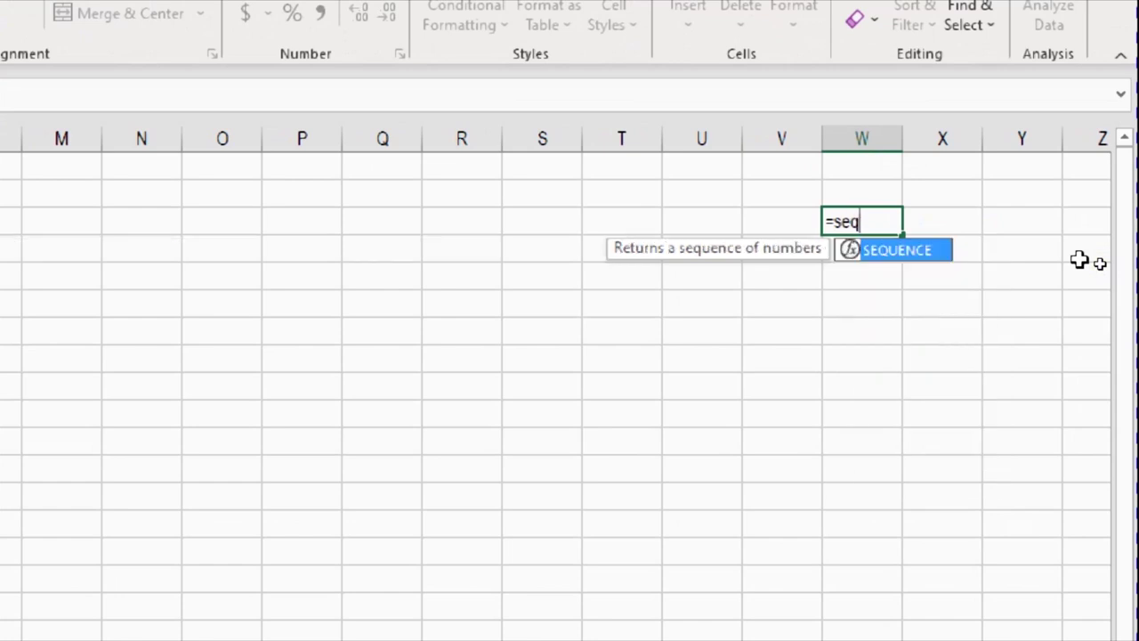
key("Tab")
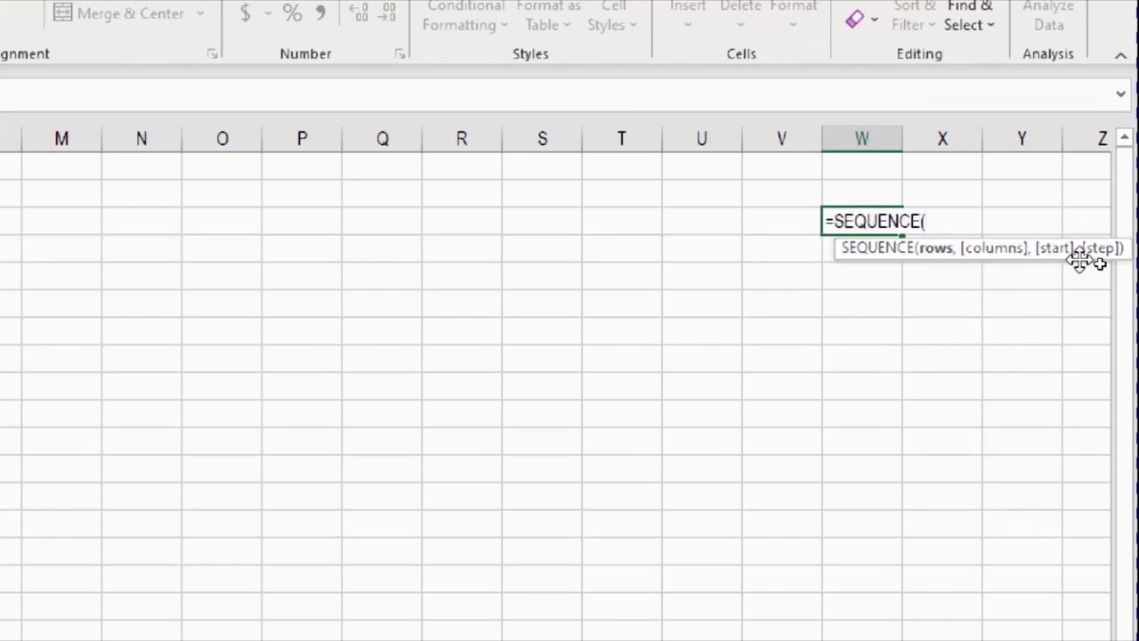
type("15")
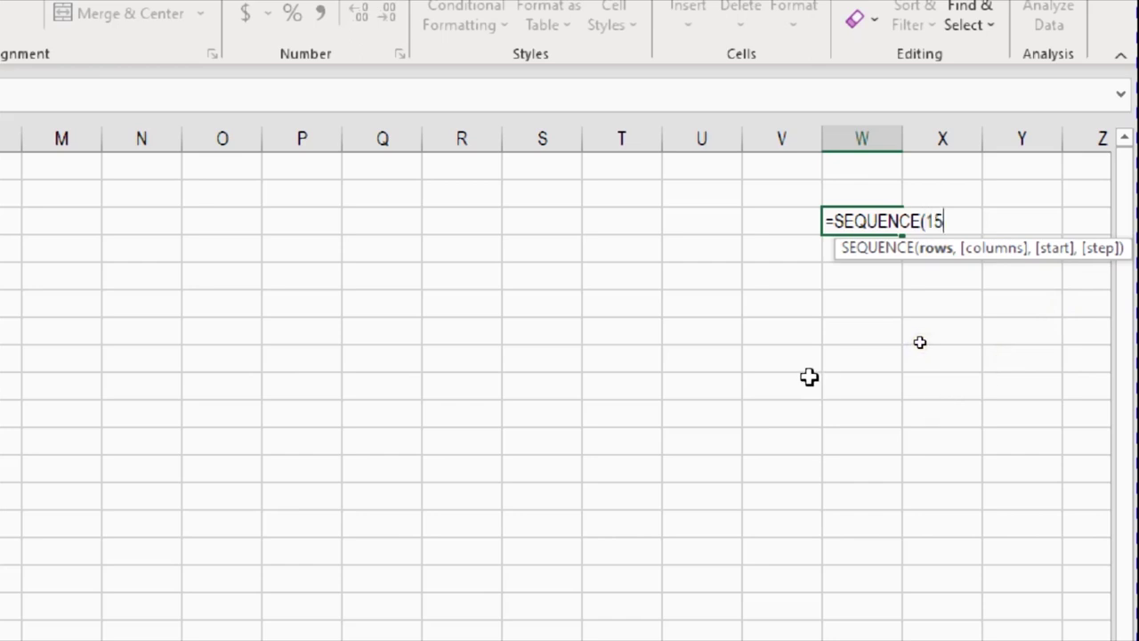
type("1,")
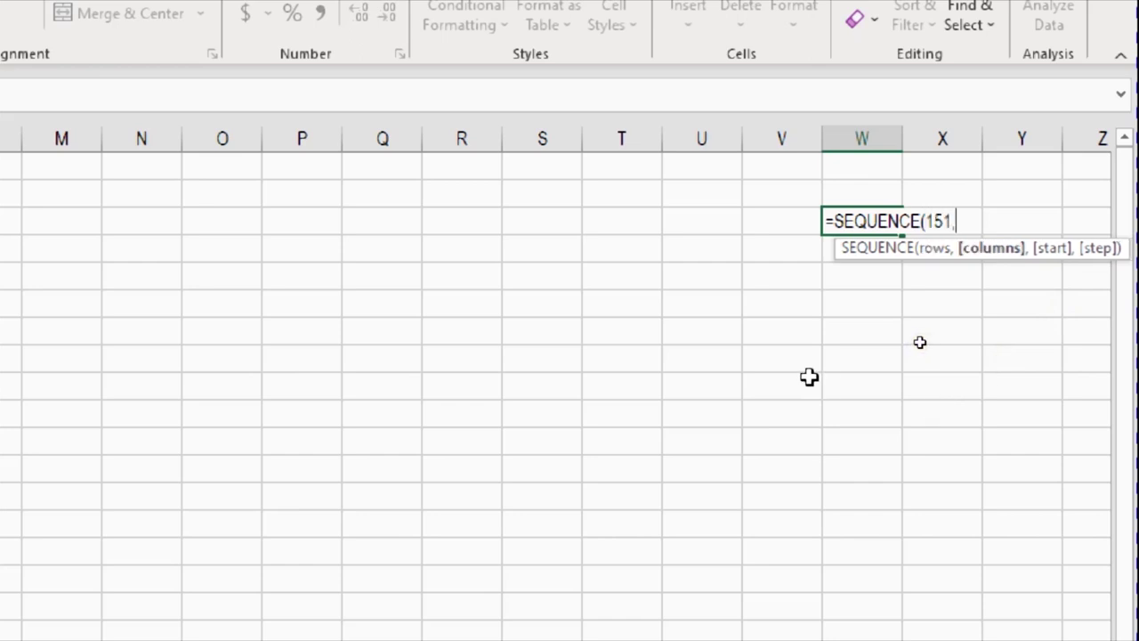
type(",19")
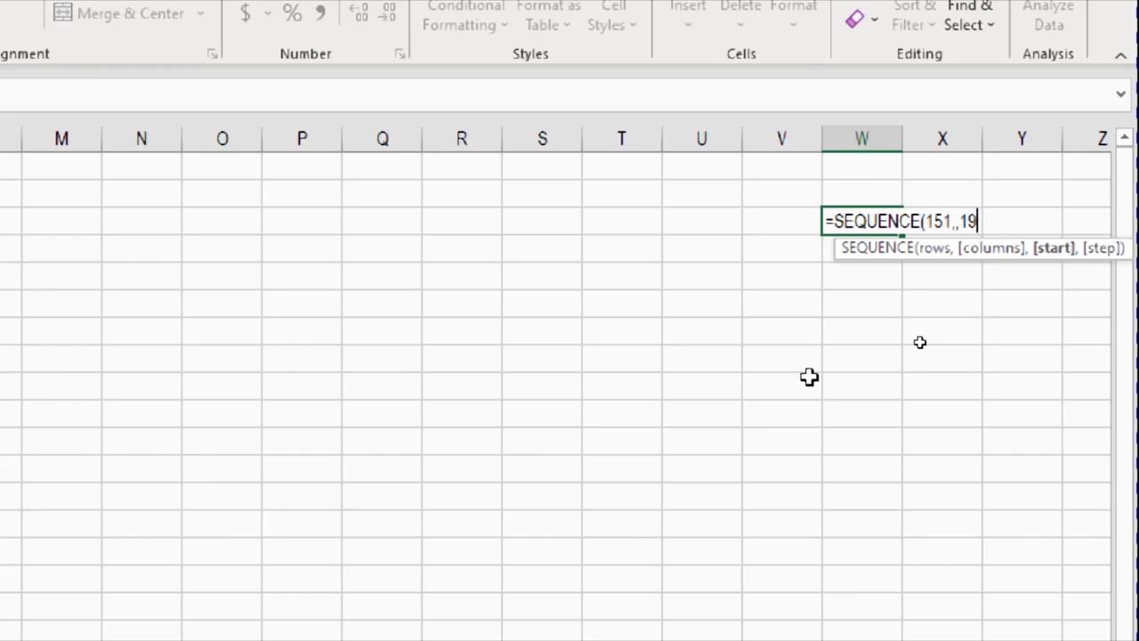
type("00)")
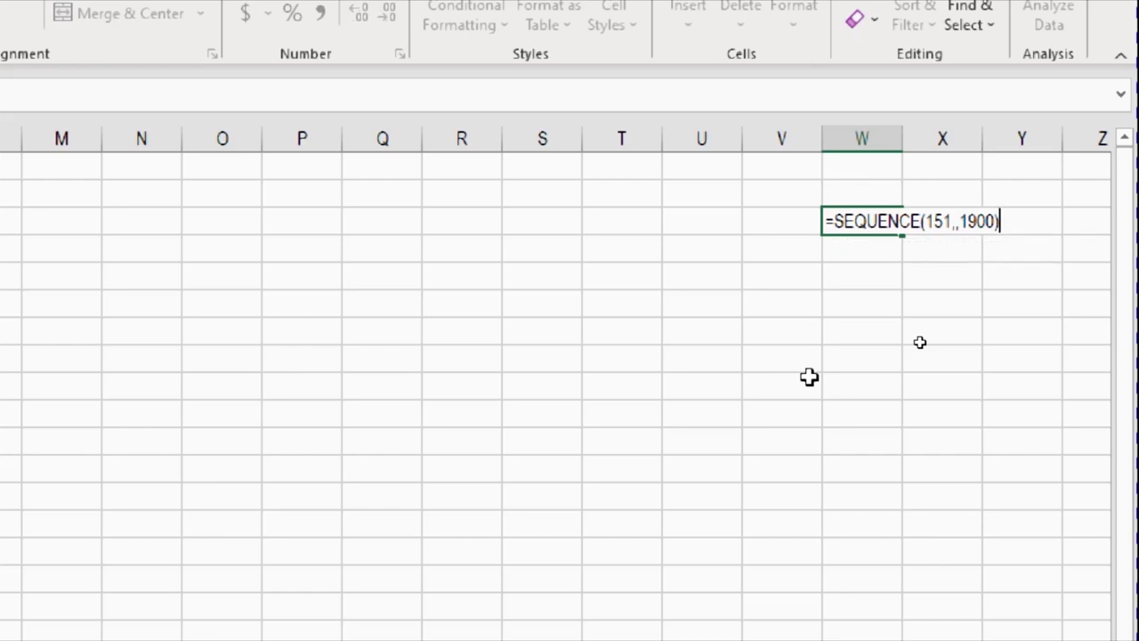
key("Return")
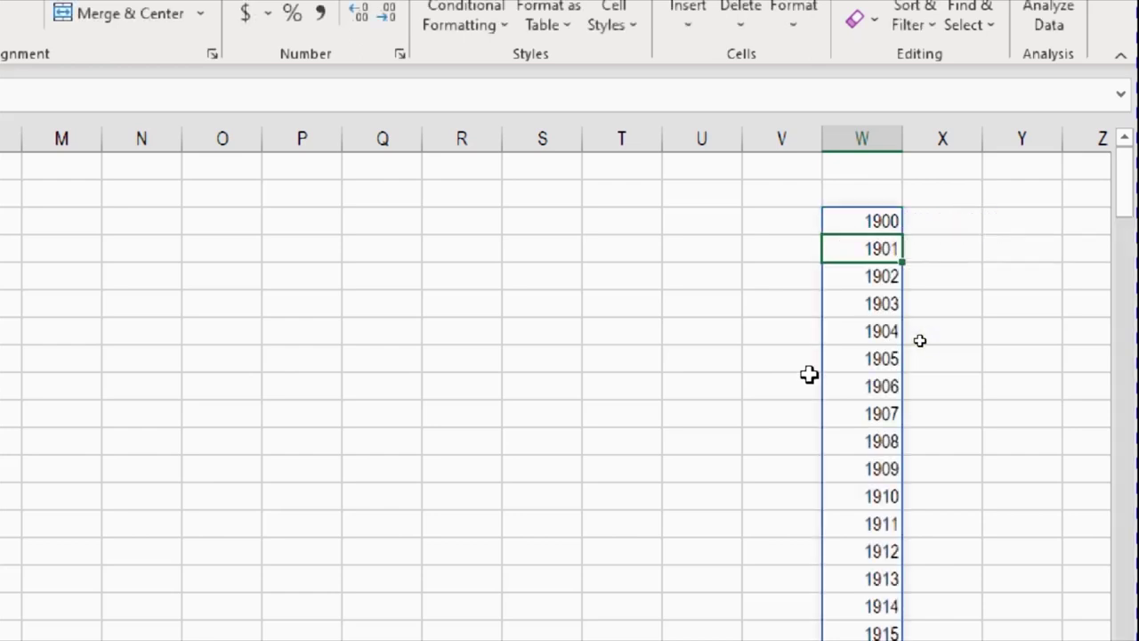
key("Up")
scroll(808, 374, "down", 20)
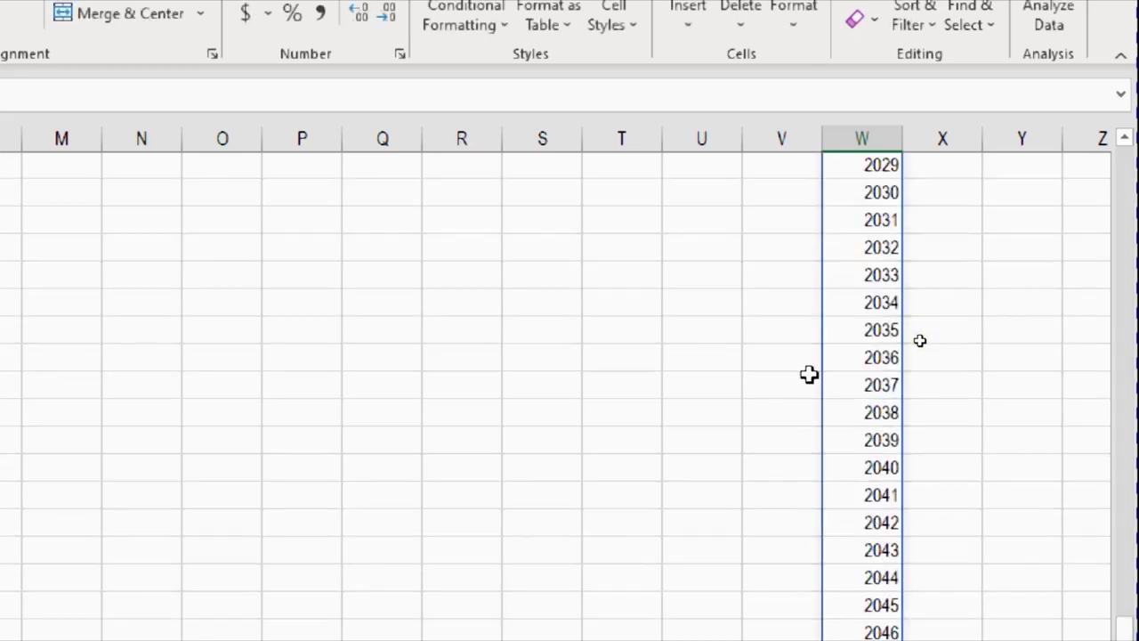
scroll(808, 374, "up", 20)
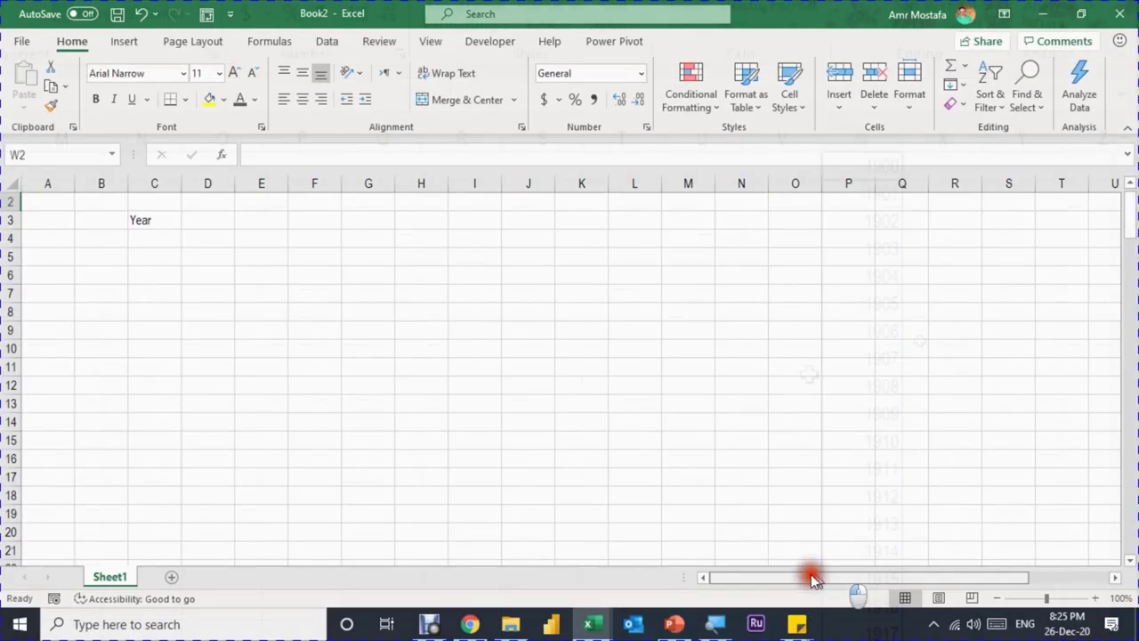
Add List data validation to cell D3 using the spilled years as its source, =$W$3#.
left_click(213, 219)
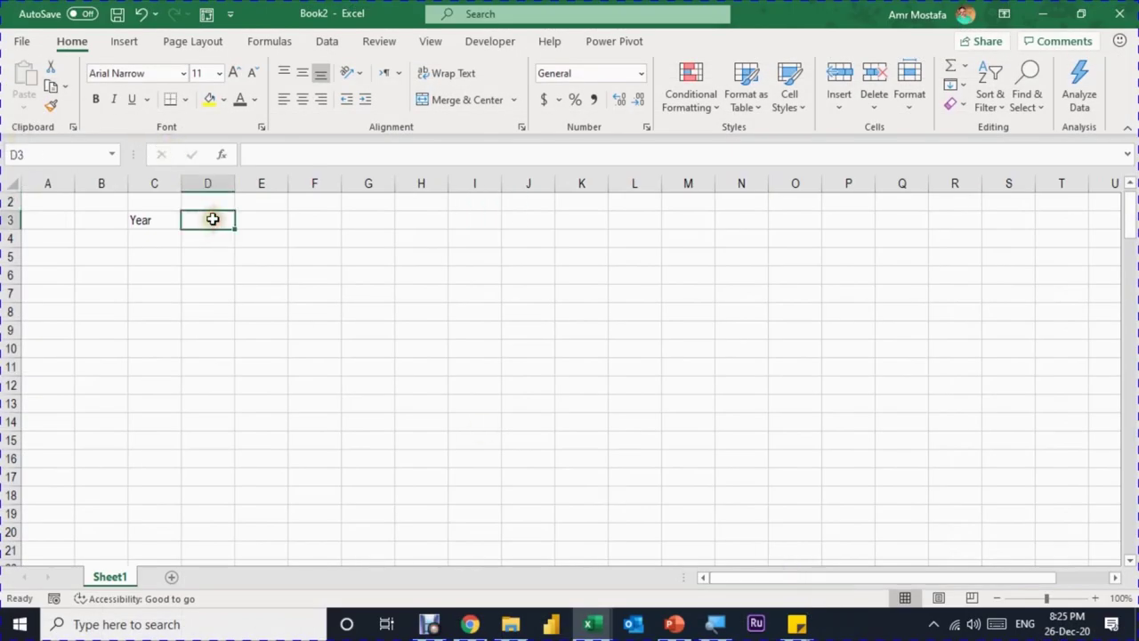
scroll(212, 219, "up", 1)
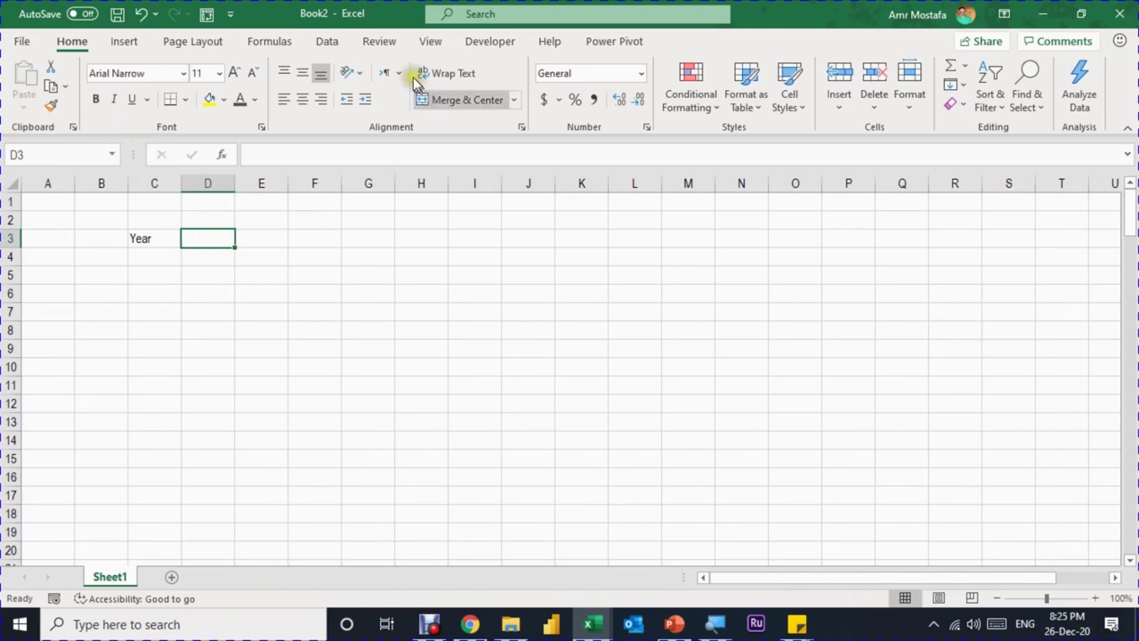
left_click(326, 41)
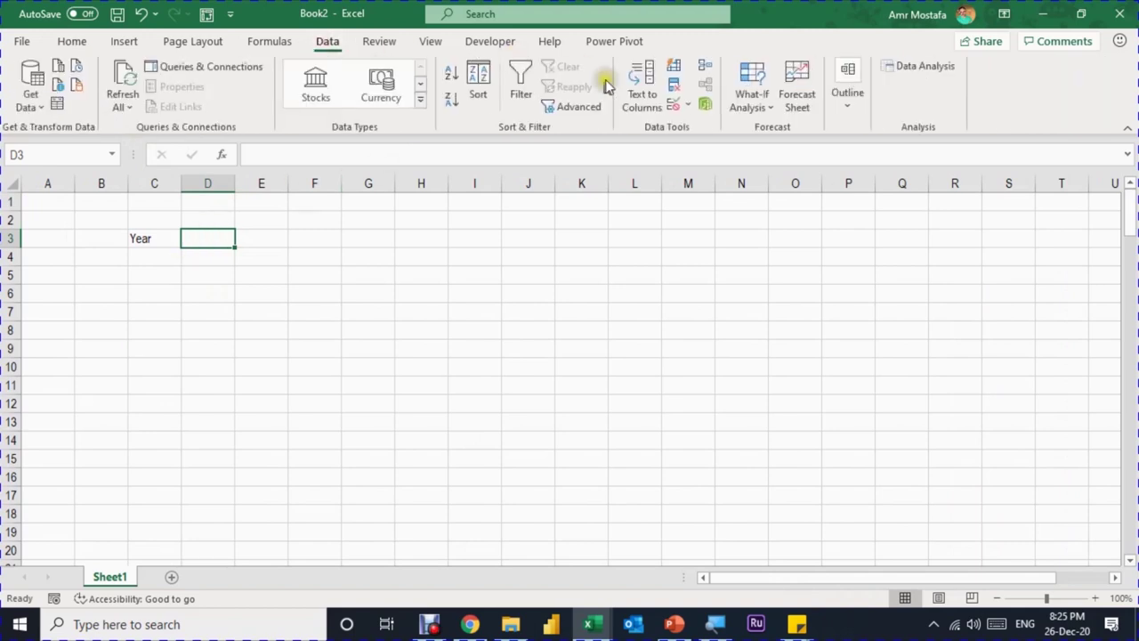
left_click(673, 105)
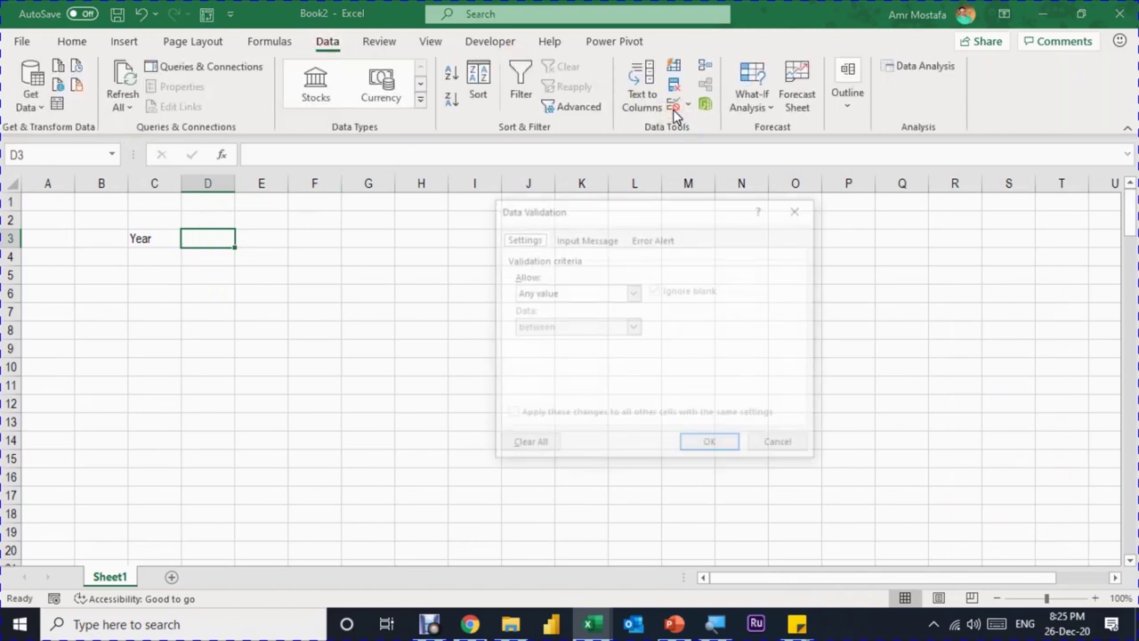
left_click(603, 294)
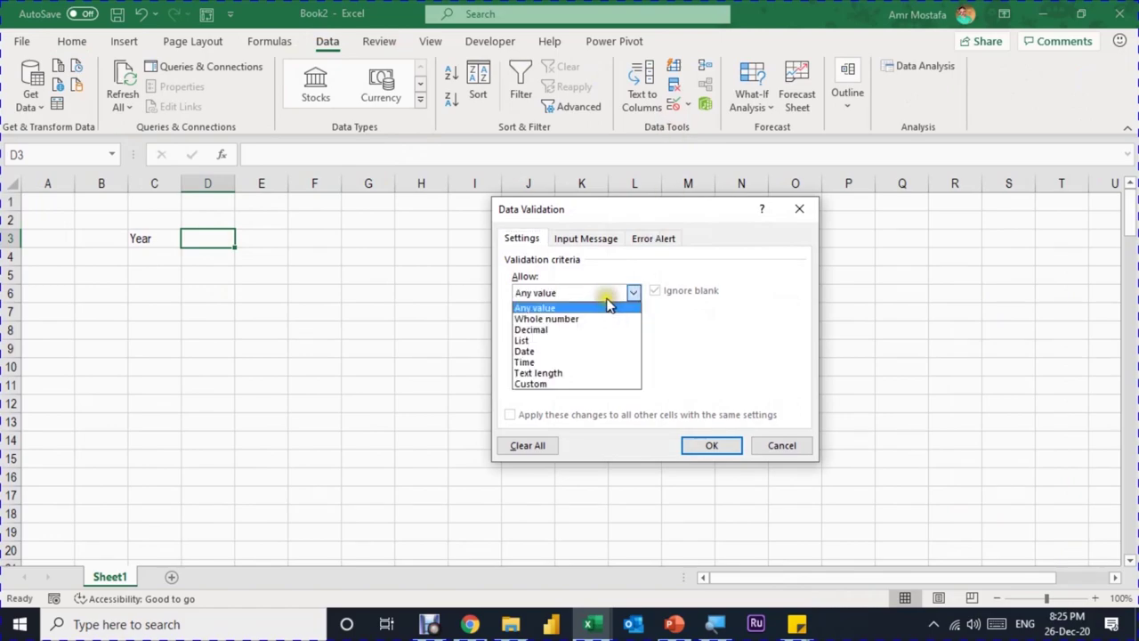
left_click(577, 340)
left_click(568, 380)
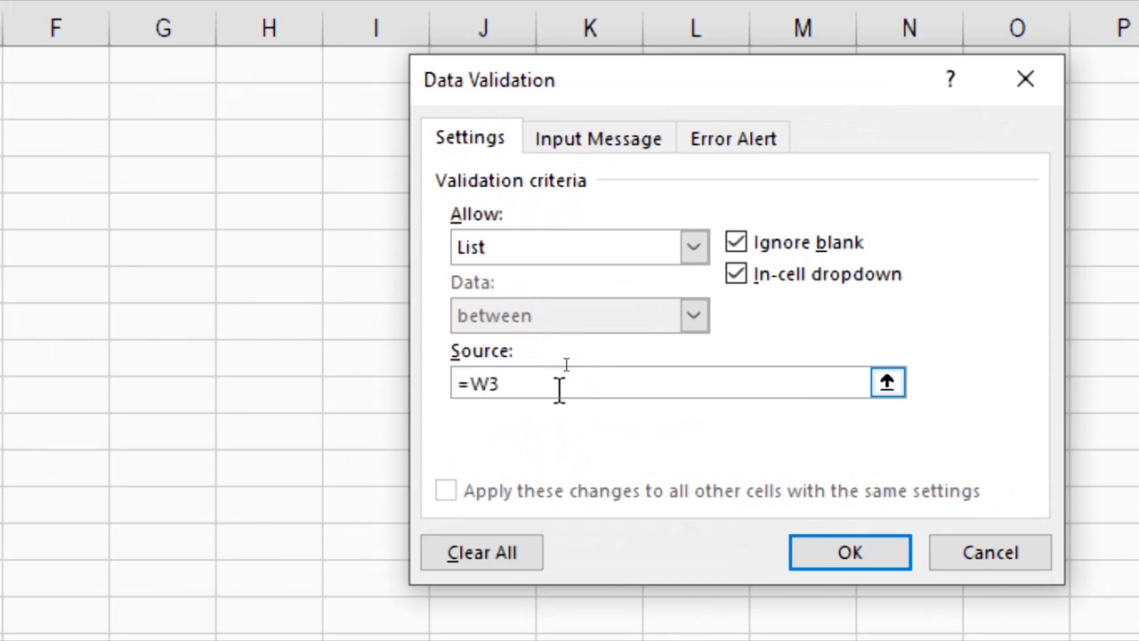
key("F4")
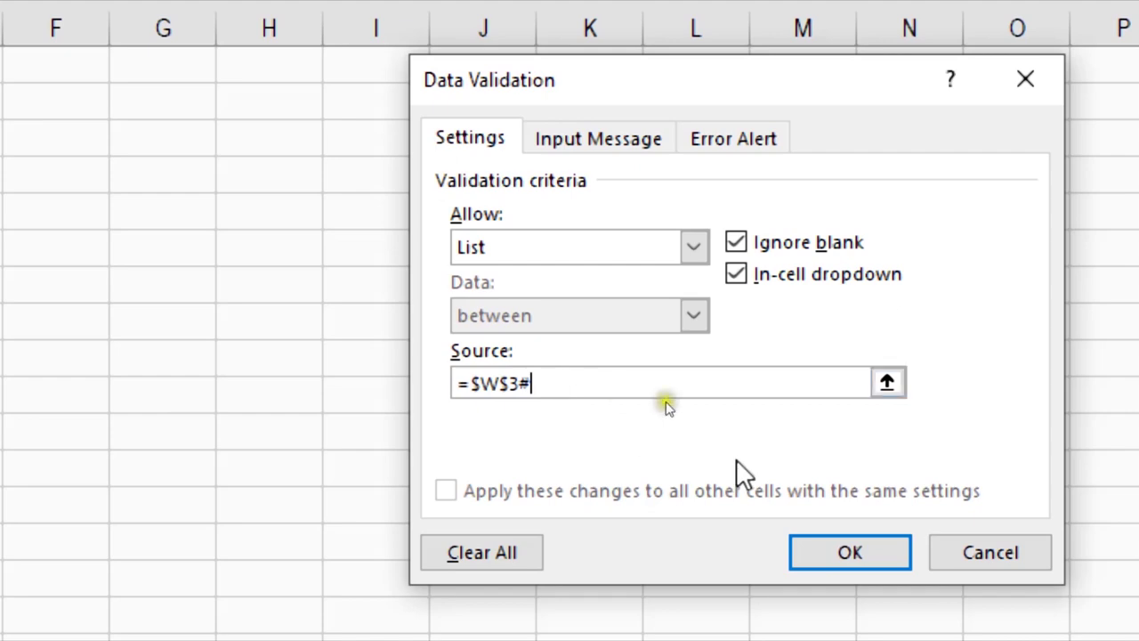
left_click(829, 553)
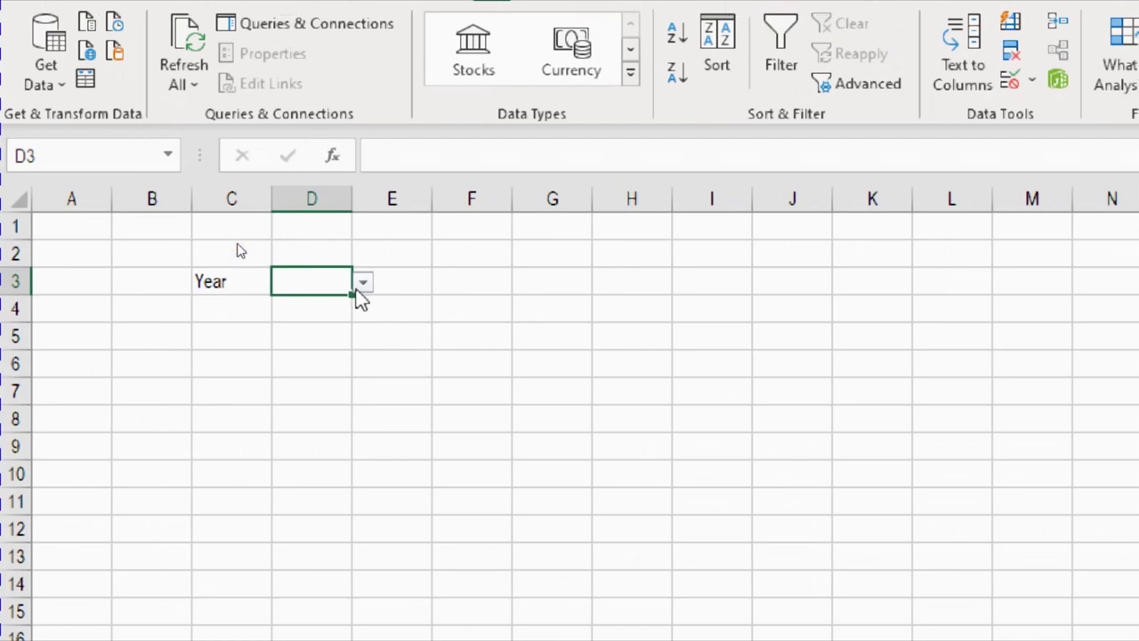
Look through the years offered in cell D3's drop-down list and enter 2021 as the selected year.
left_click(363, 284)
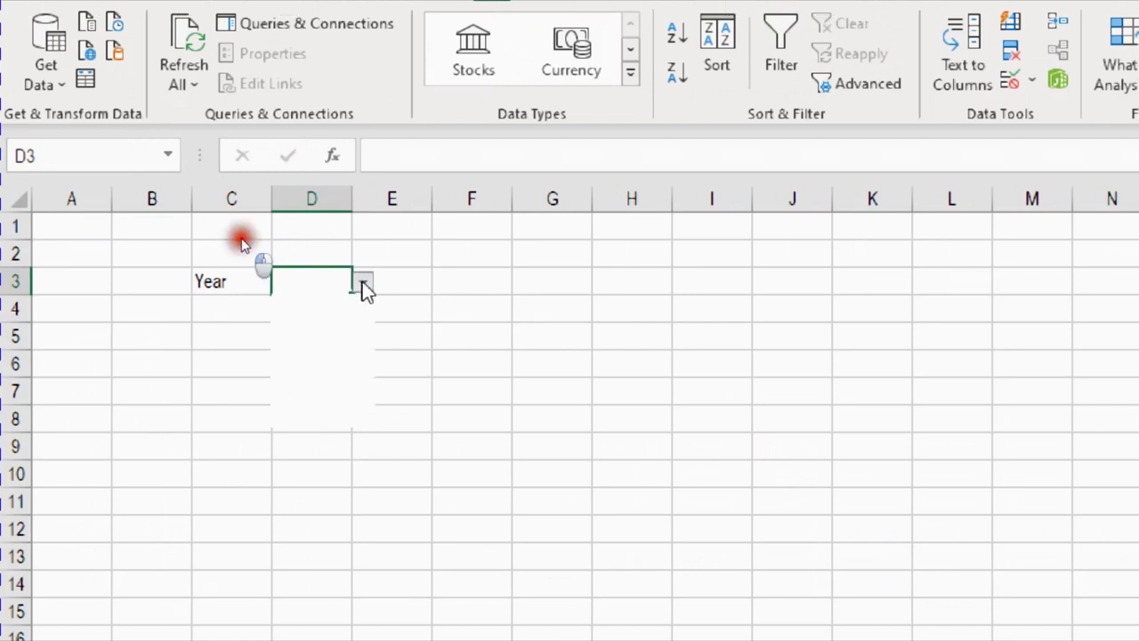
left_click_drag(369, 332, 352, 426)
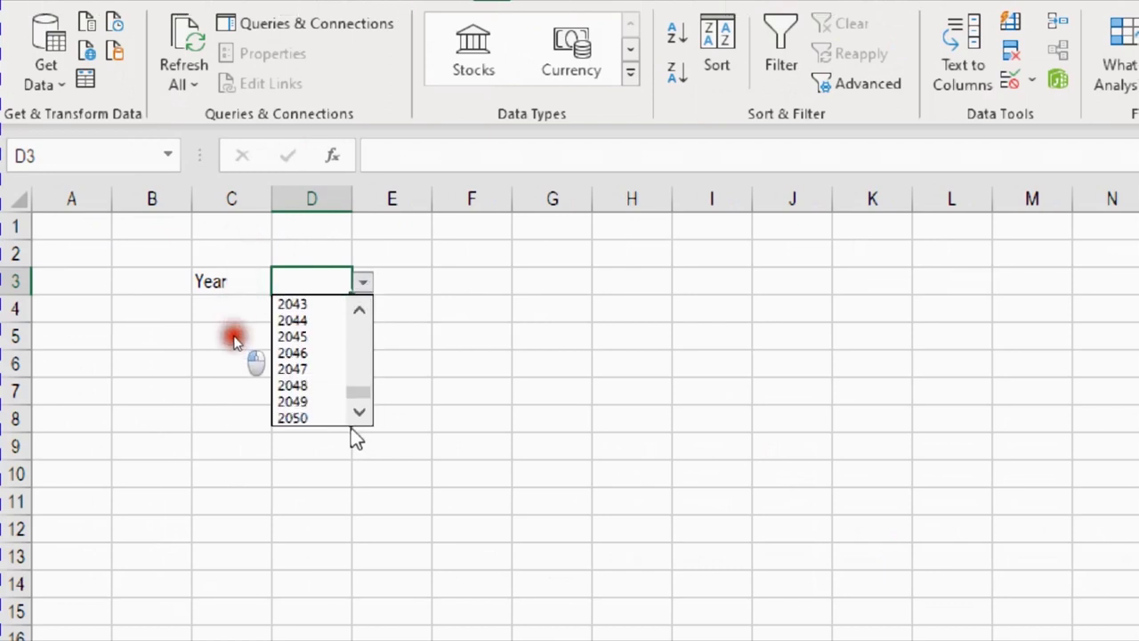
left_click(239, 328)
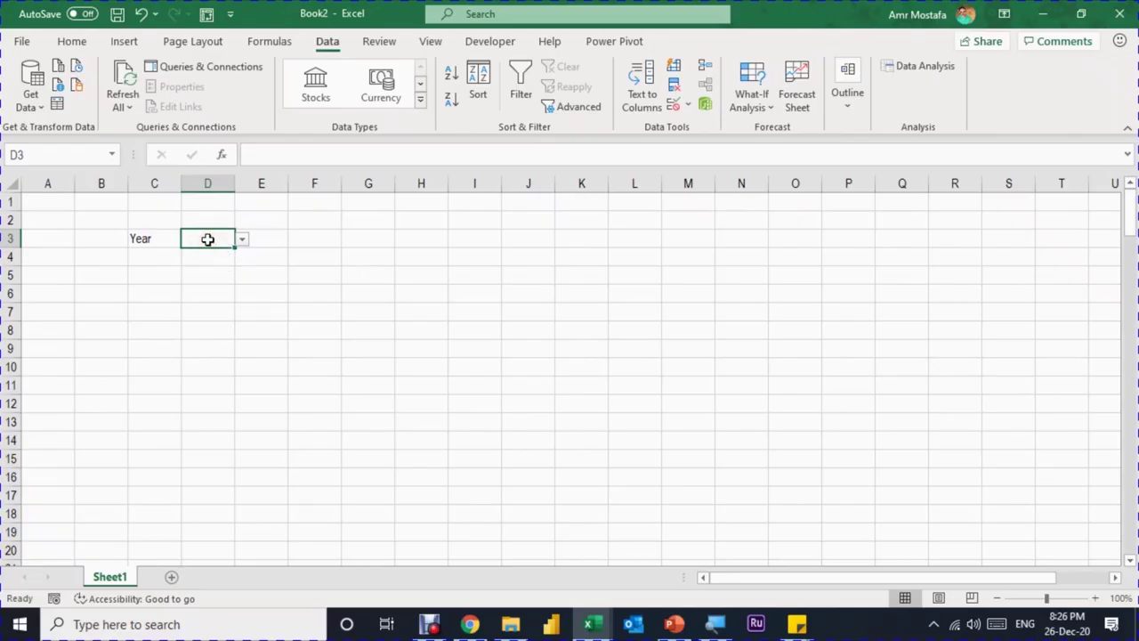
type("2021")
key("ctrl+Return")
left_click(272, 297)
left_click(223, 241)
Create a defined name for the year cell from the selection C3:D3, using the label in the left column.
left_click_drag(165, 239, 205, 242)
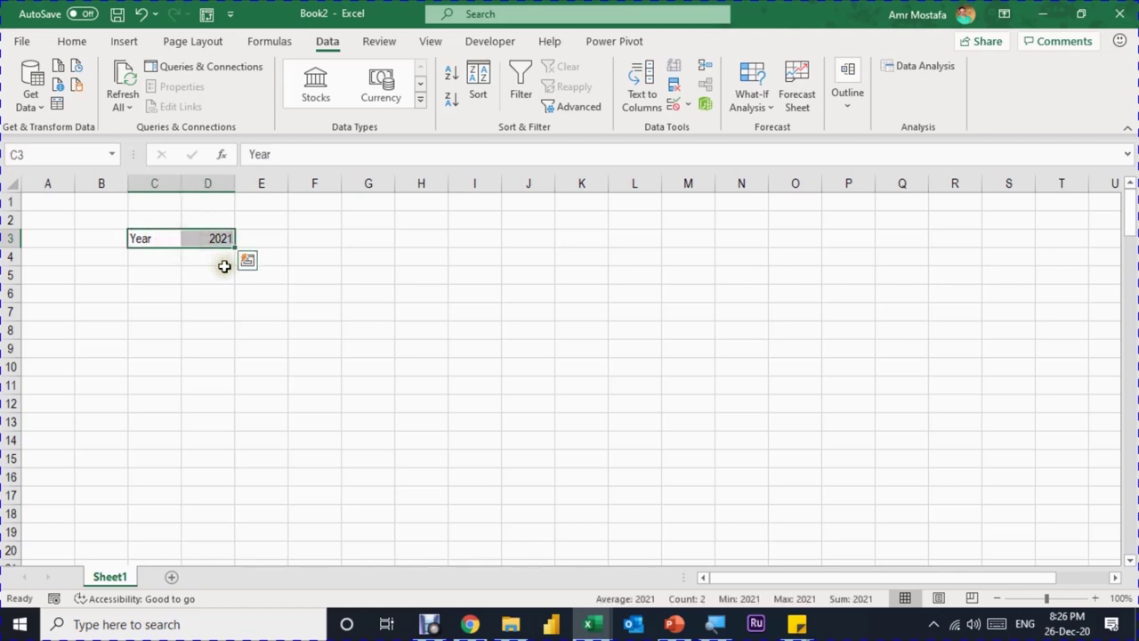
left_click(224, 269)
left_click(217, 241)
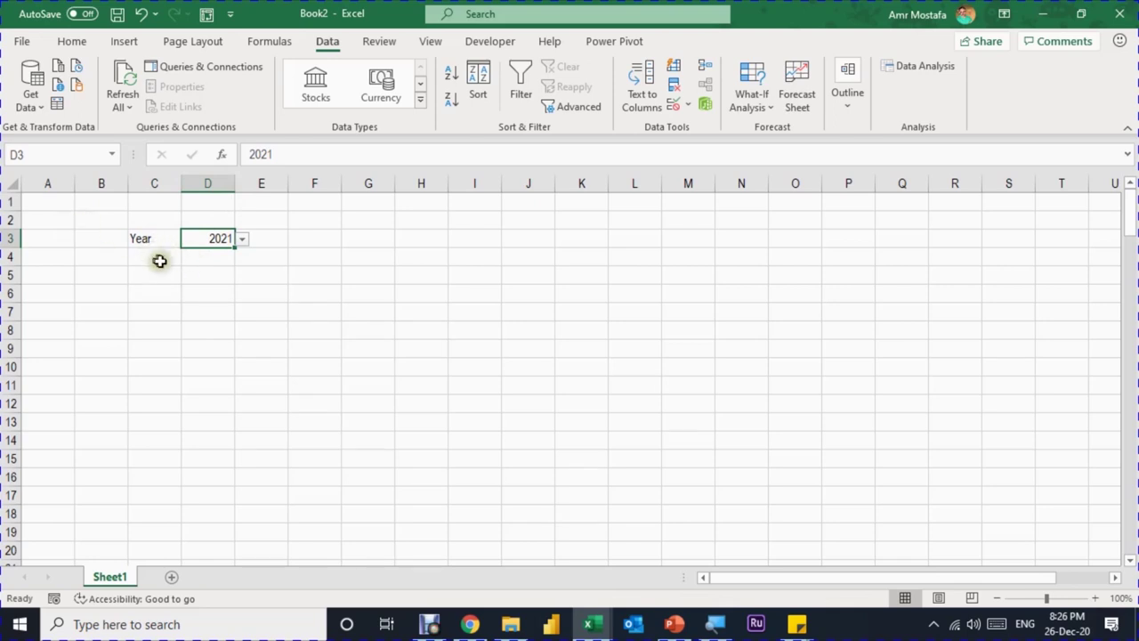
left_click_drag(153, 239, 206, 235)
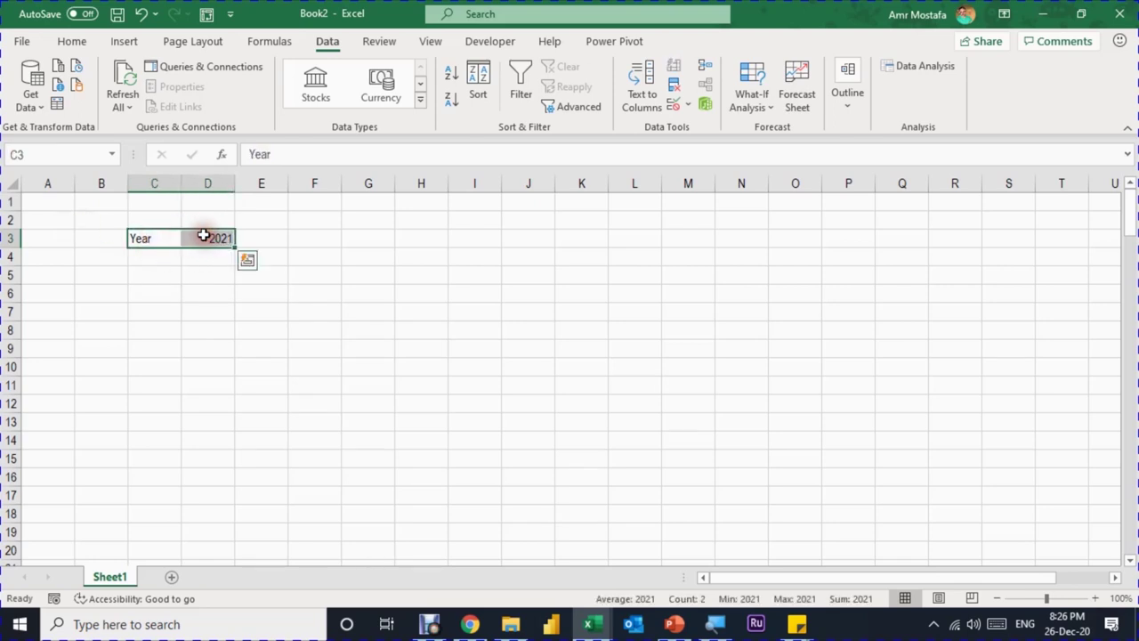
left_click(294, 43)
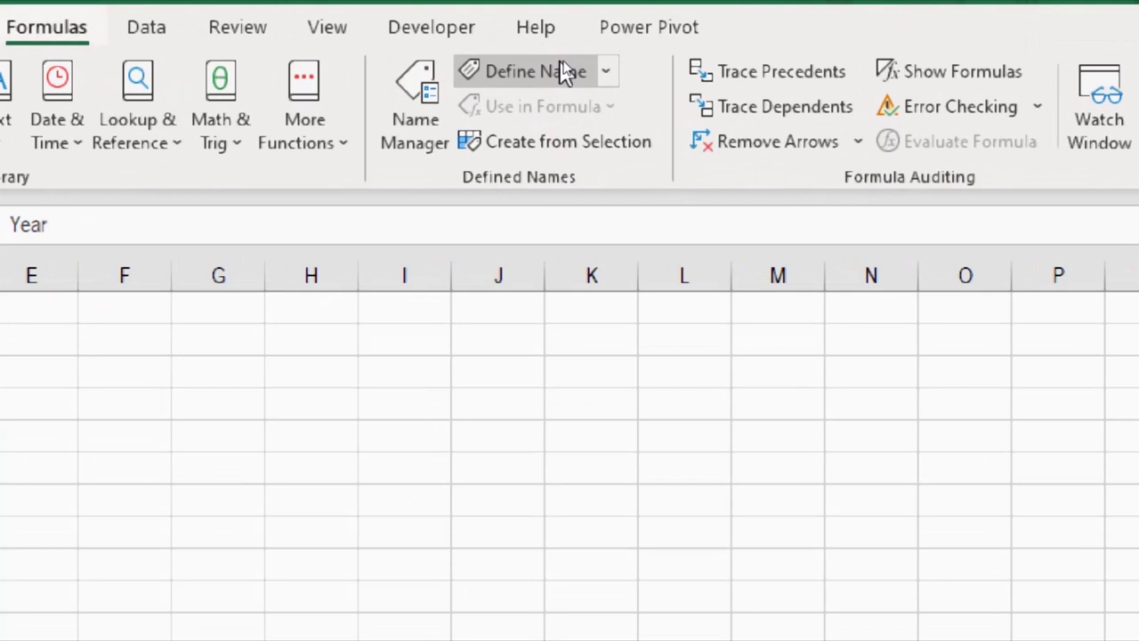
key("alt")
key("alt")
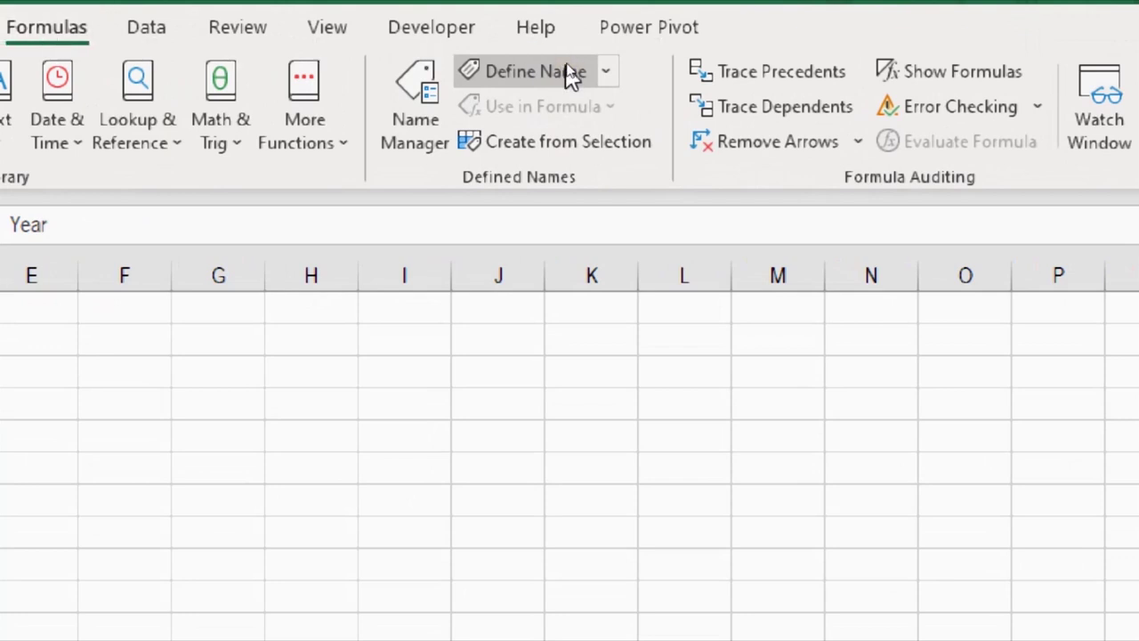
left_click(562, 150)
left_click_drag(642, 427, 184, 336)
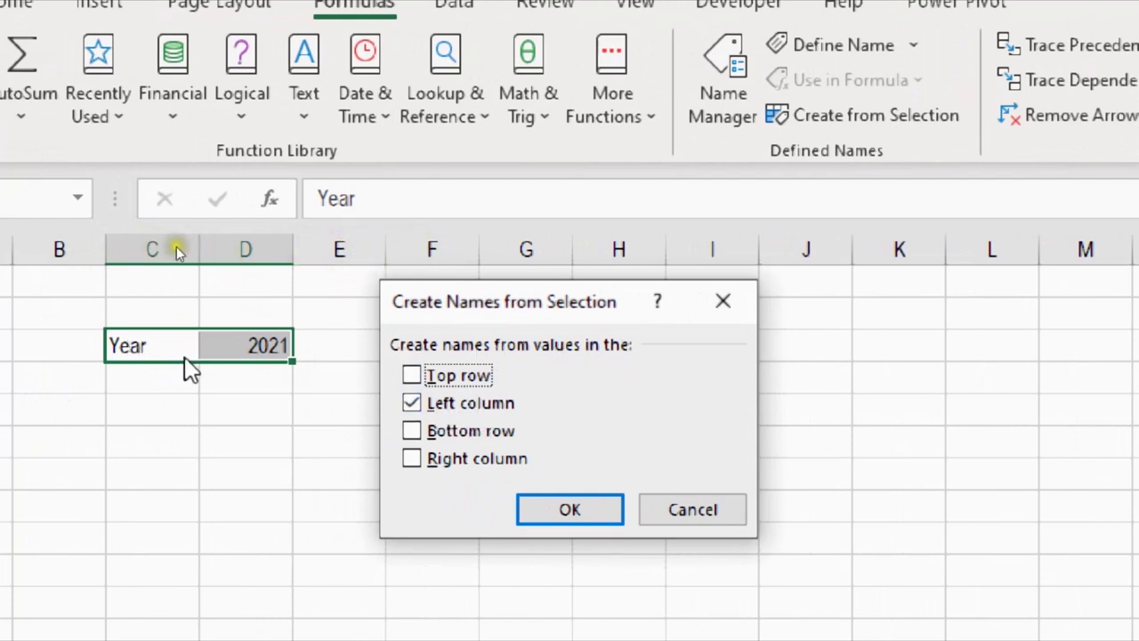
left_click(569, 508)
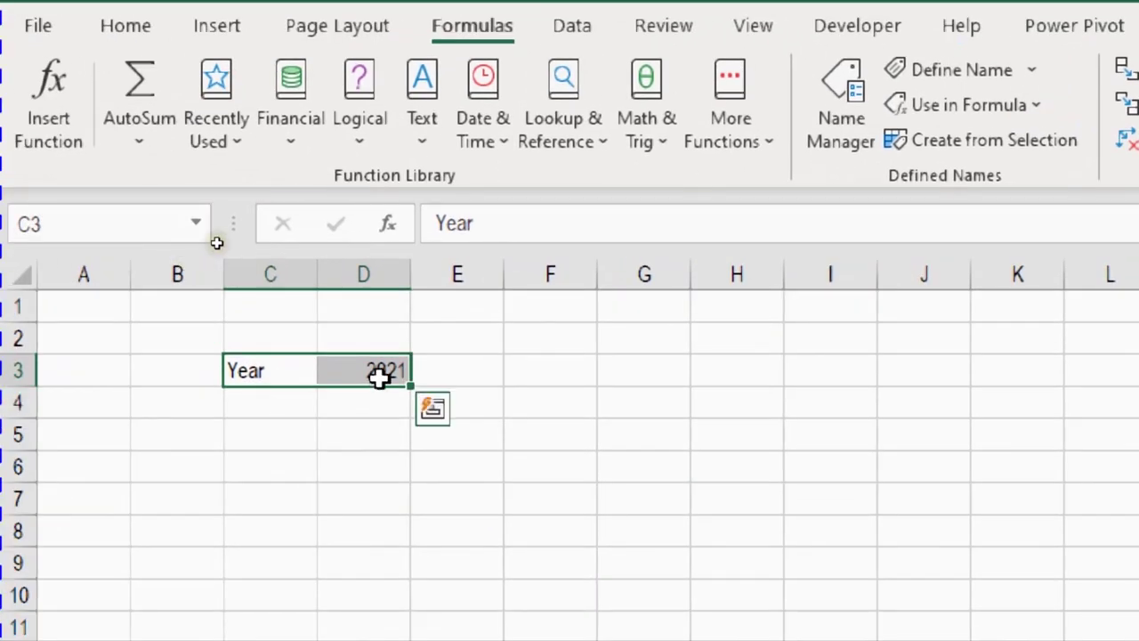
Check the name assigned to cell D3 by selecting the cell and jumping back to it from C5 through the name Year.
left_click(380, 374)
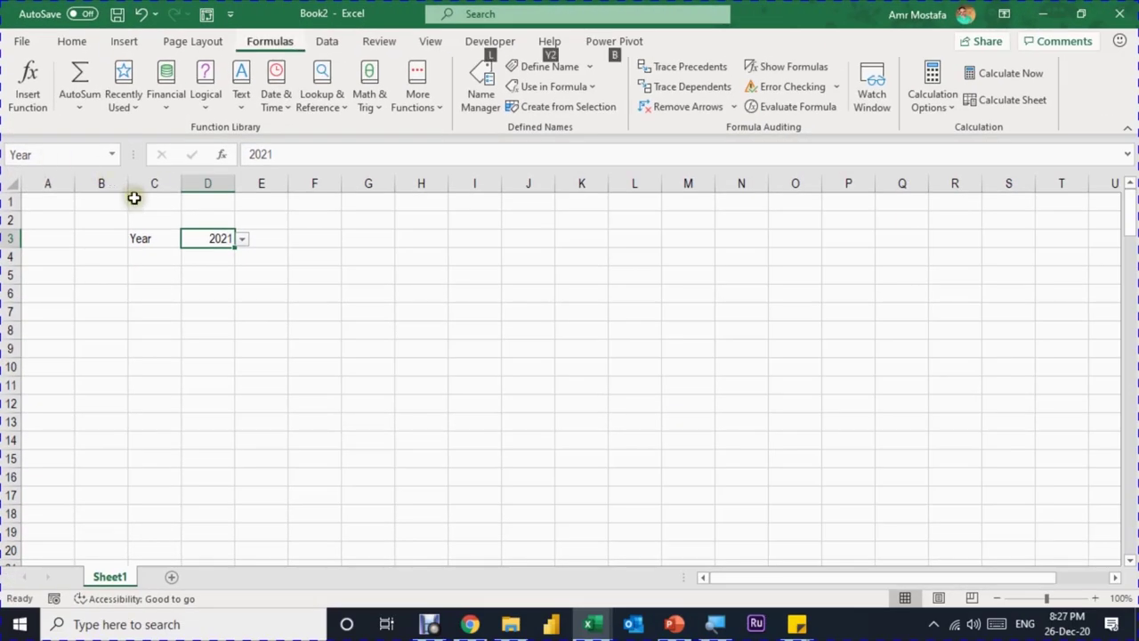
left_click(137, 273)
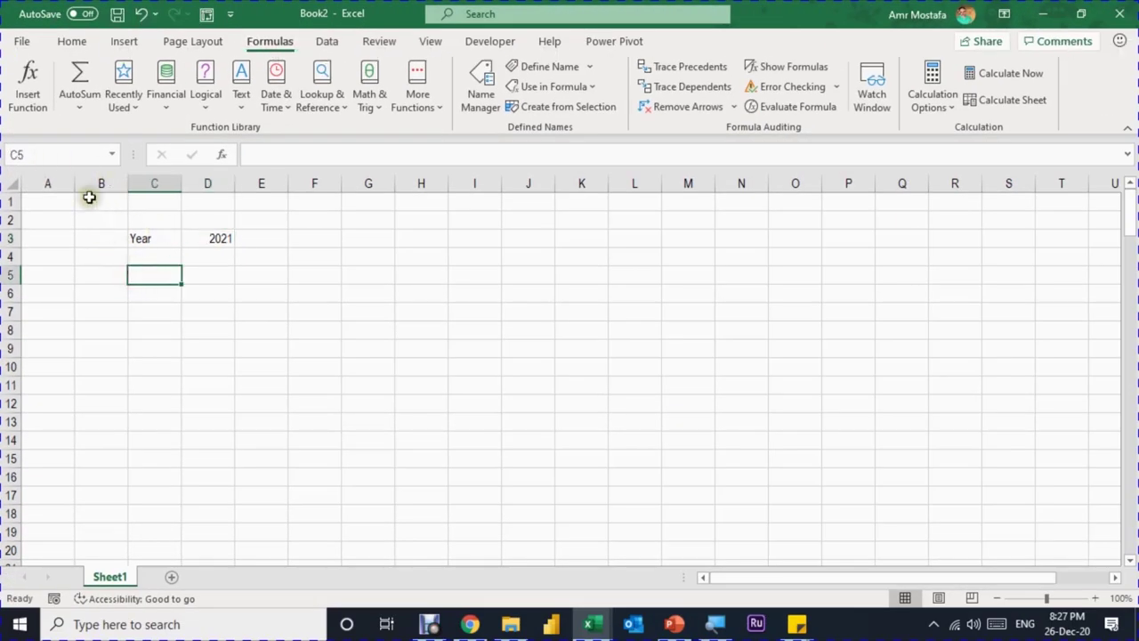
left_click(112, 154)
left_click(87, 177)
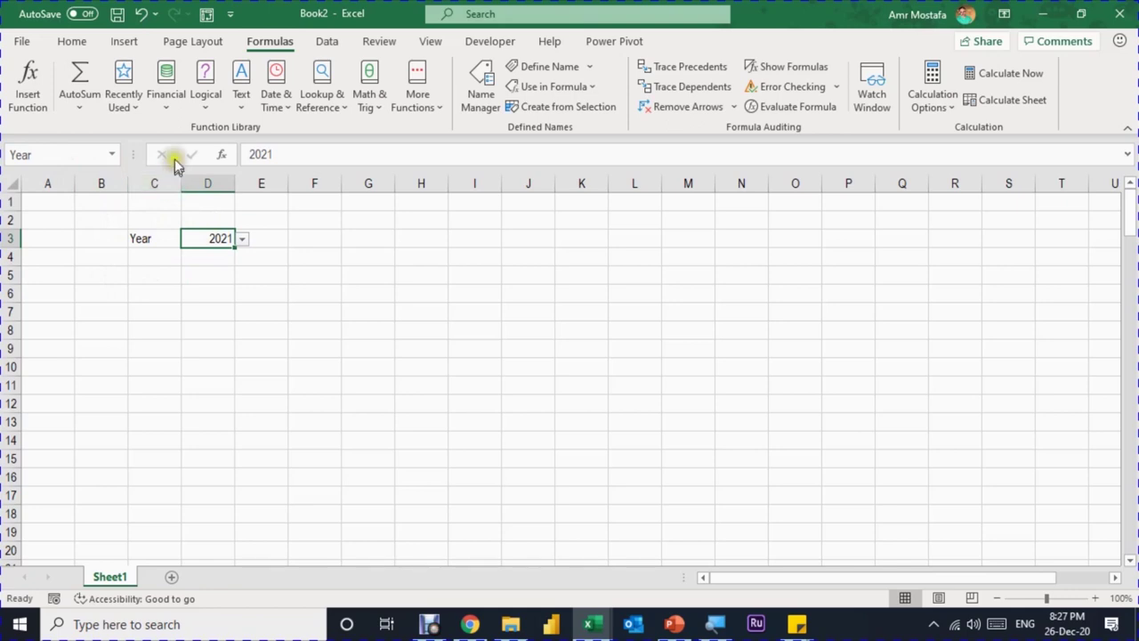
Load the named range Year into Power Query and delete the Changed Type step from the query.
left_click(327, 41)
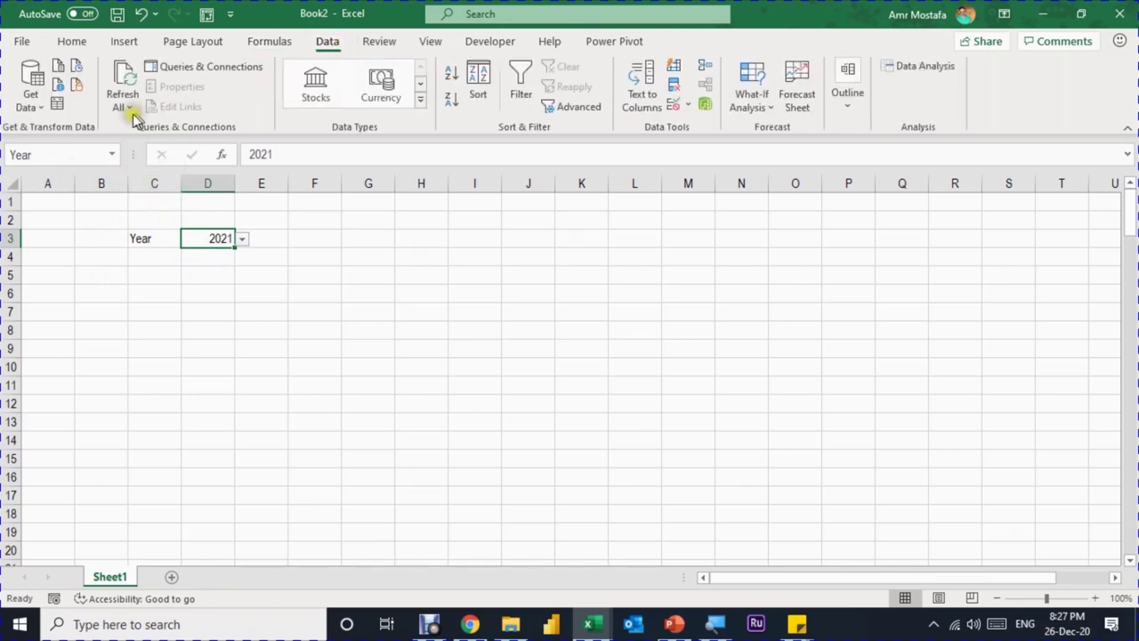
left_click(57, 107)
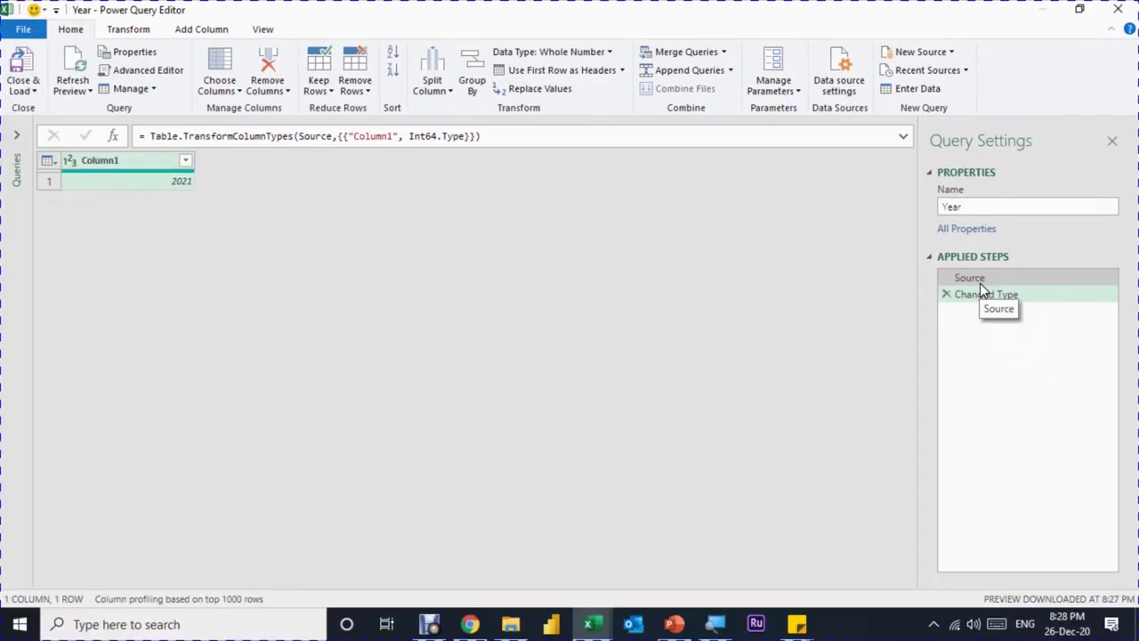
left_click(947, 294)
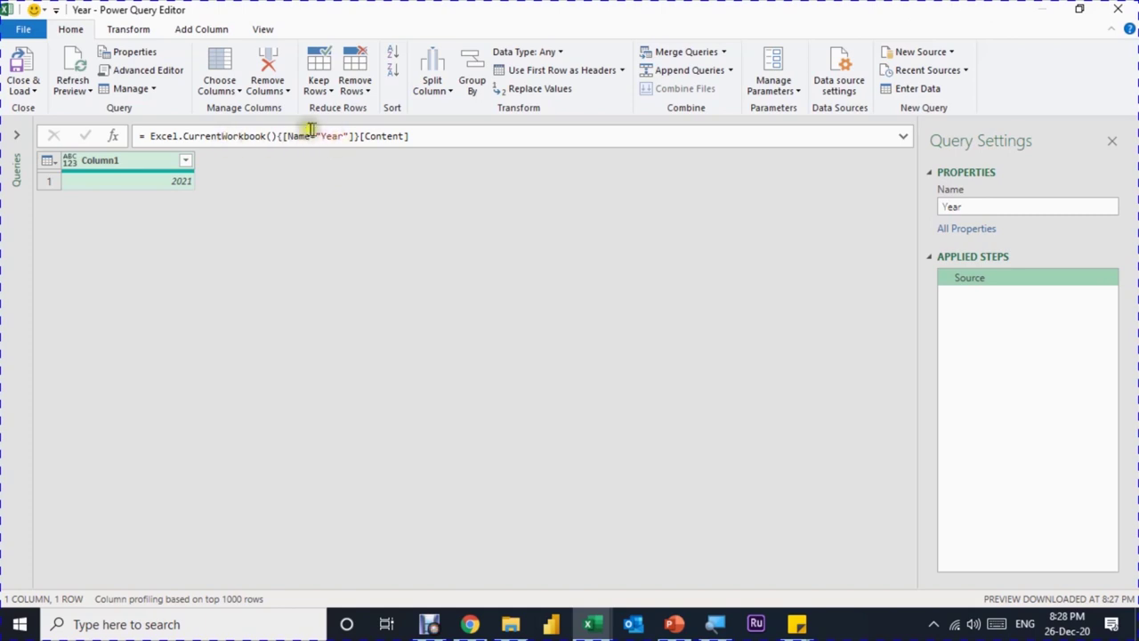
Drill down into the 2021 value in Column1 so the Year query returns a single value.
left_click(157, 183)
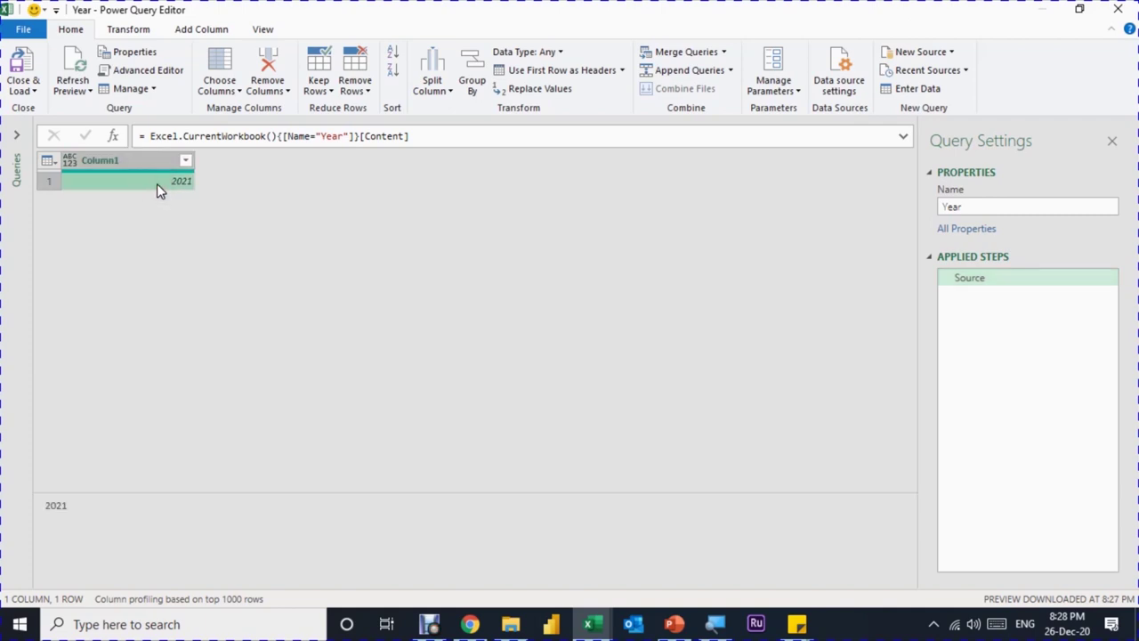
right_click(157, 183)
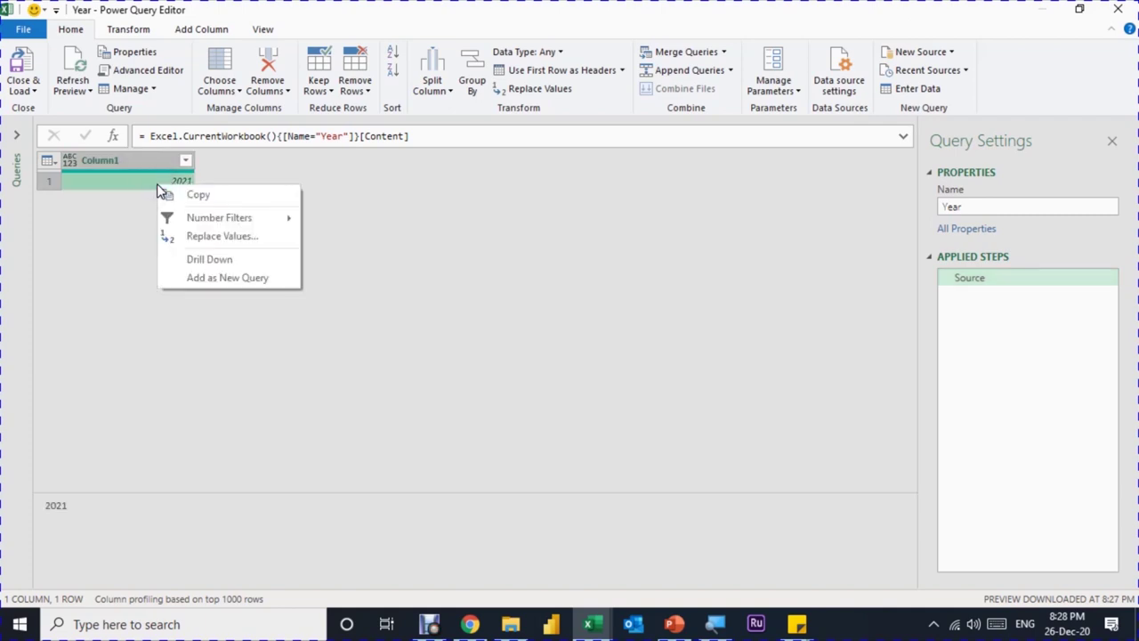
left_click(211, 258)
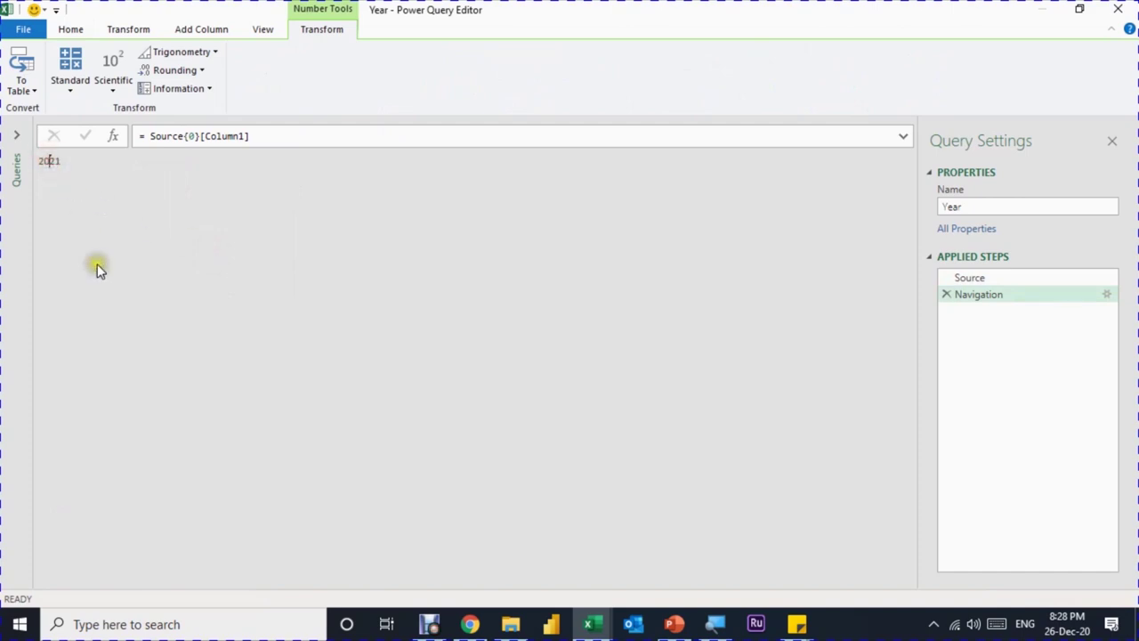
left_click(49, 160)
double_click(49, 161)
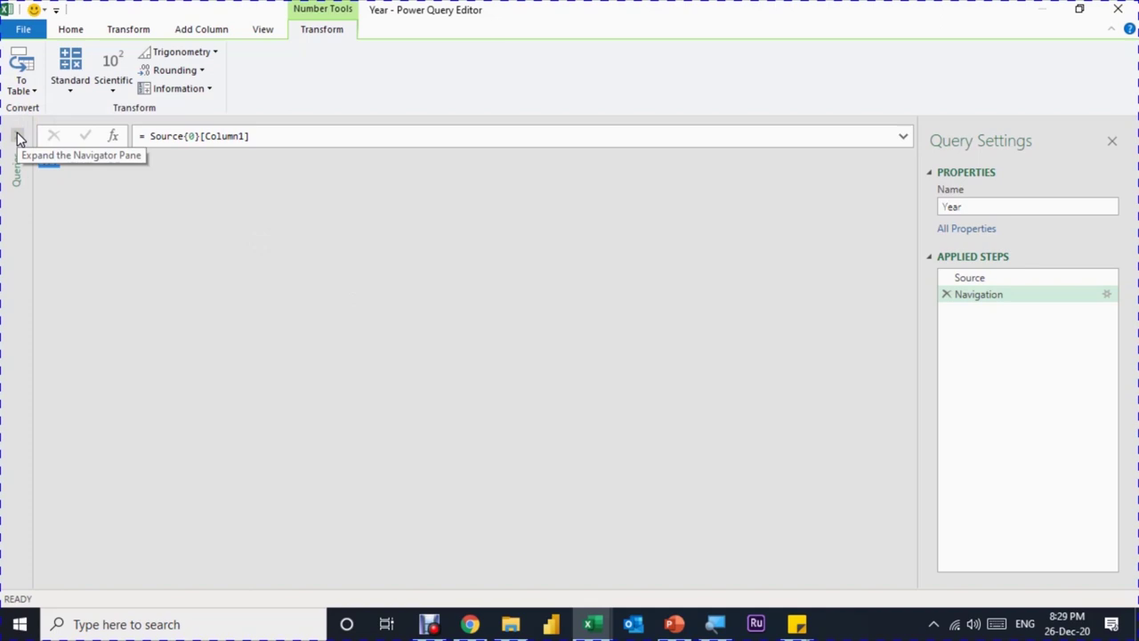
Add a new blank query and rename it StartDate.
left_click(70, 29)
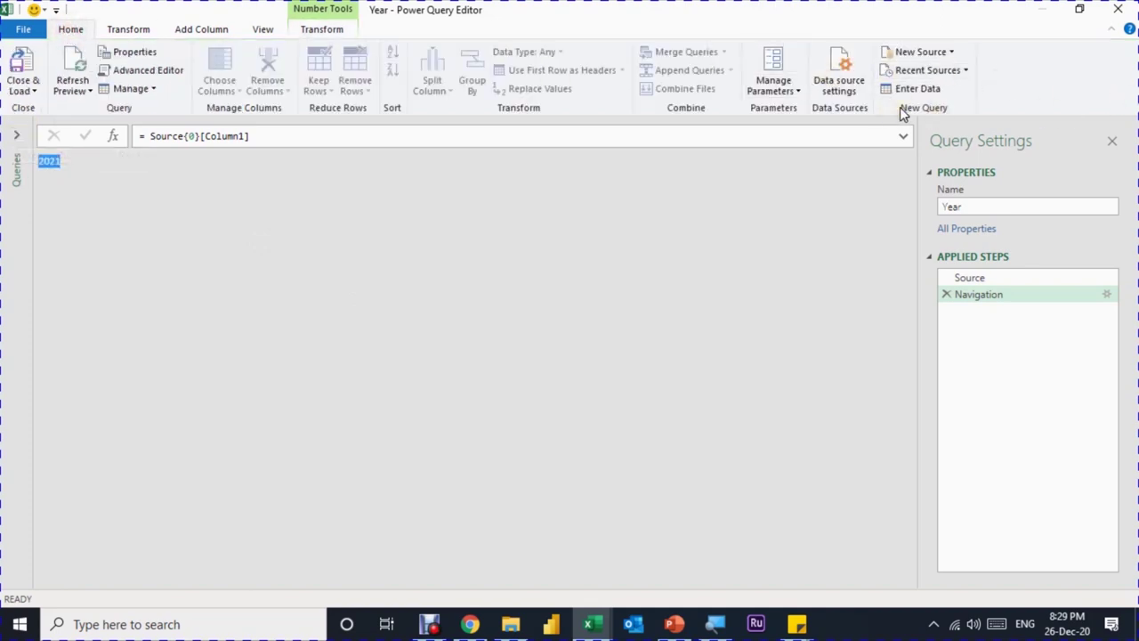
left_click(929, 53)
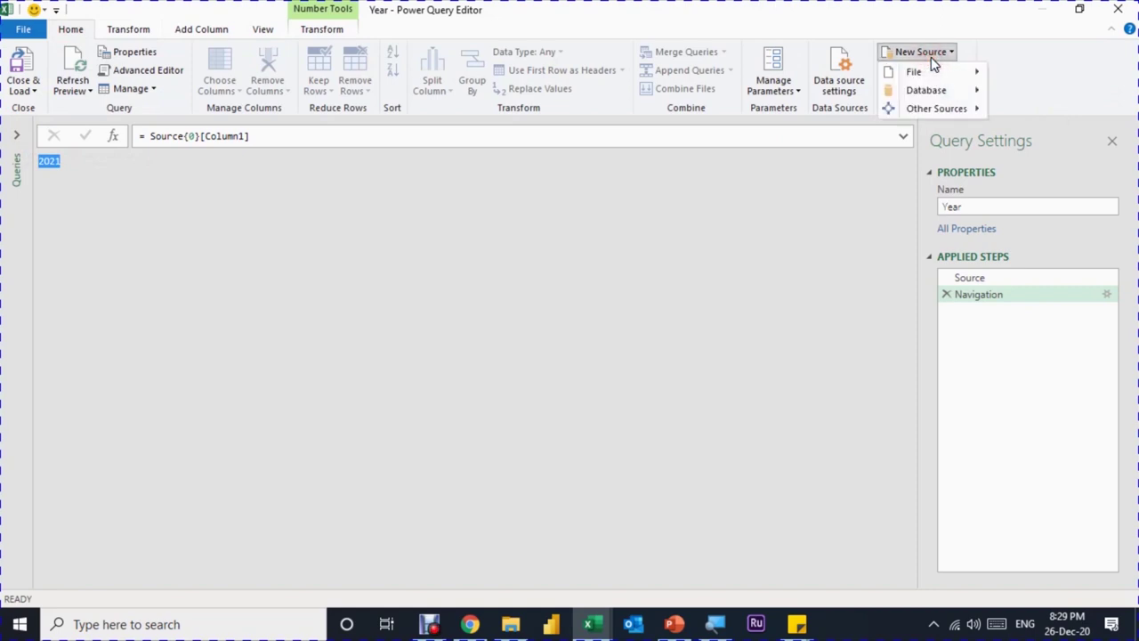
left_click(928, 107)
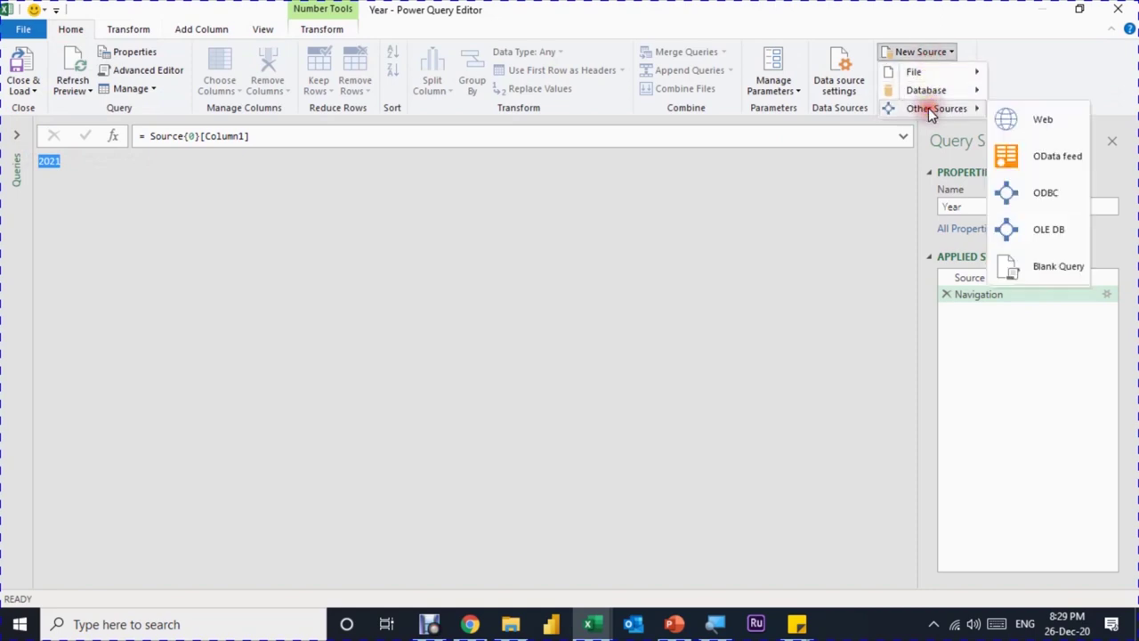
left_click(1019, 265)
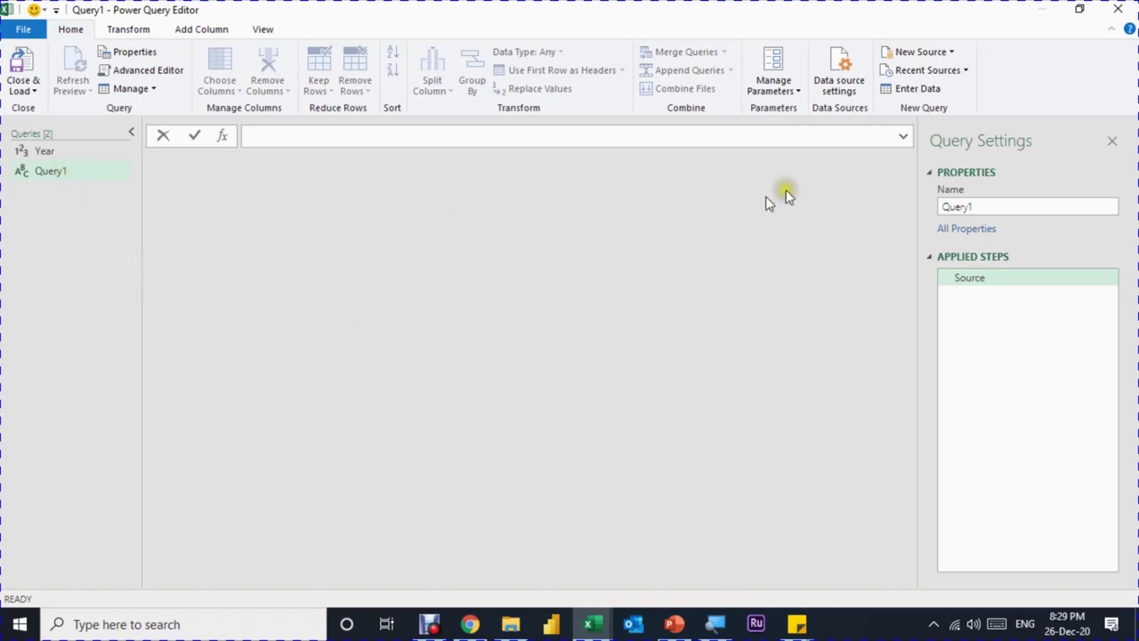
left_click(986, 207)
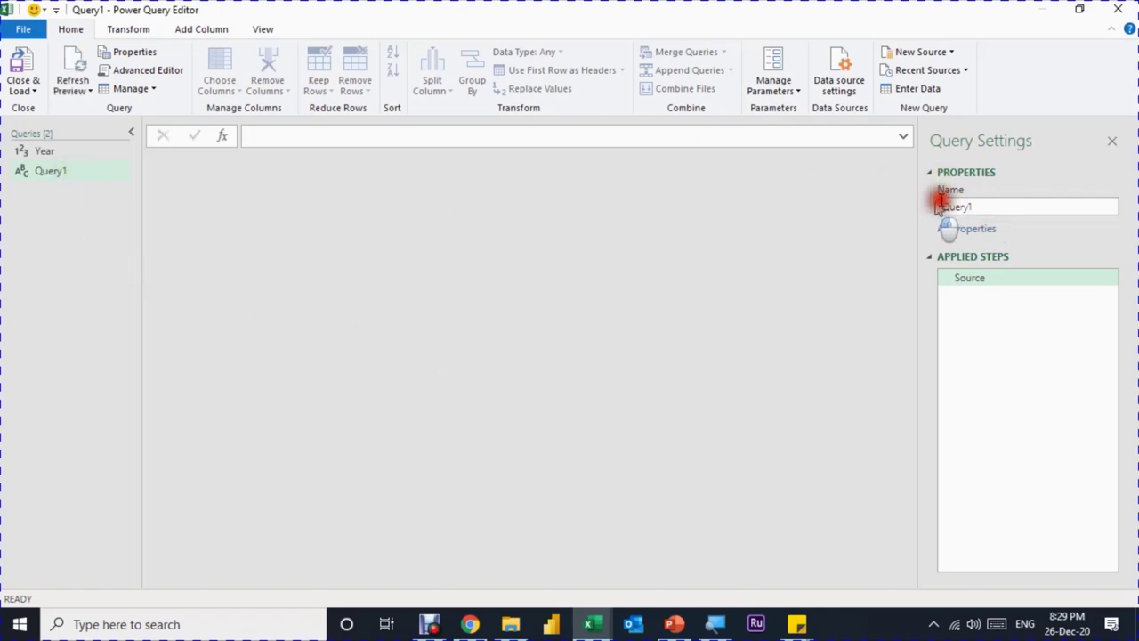
double_click(958, 205)
type("S")
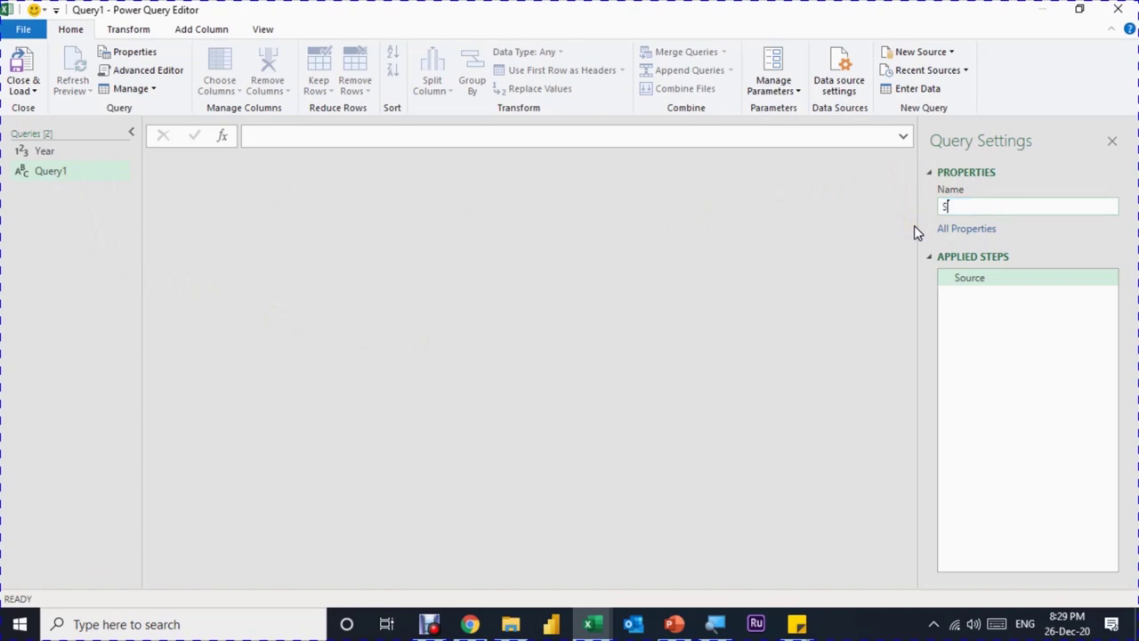
type("tartdate")
key("Return")
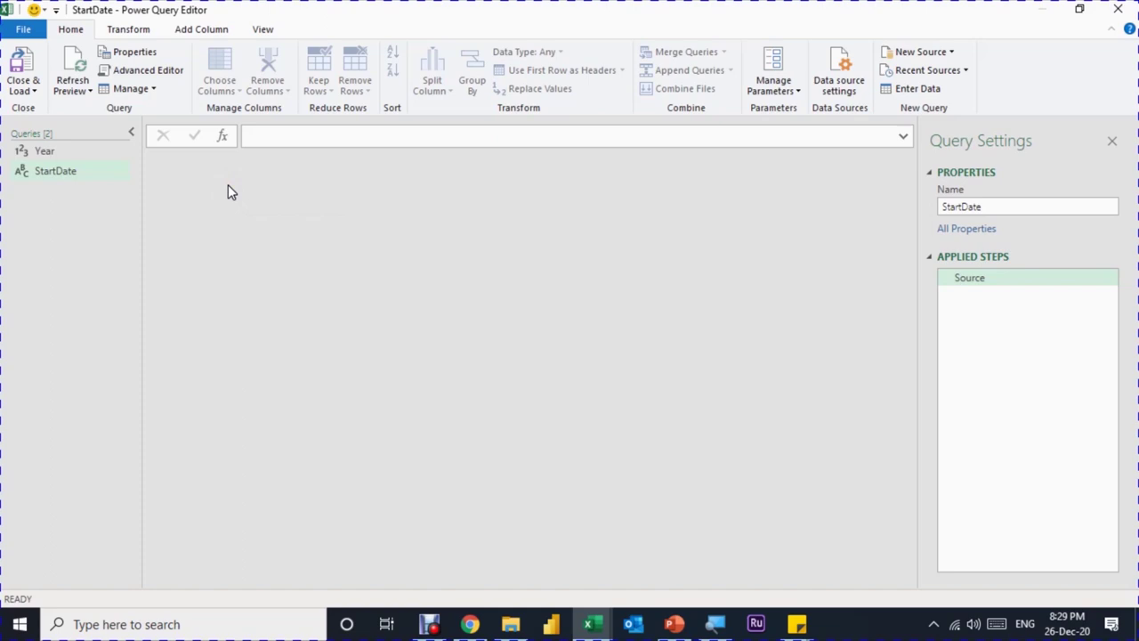
Define the StartDate query with the formula =#date(Year,1,1) and check the resulting date.
left_click(296, 137)
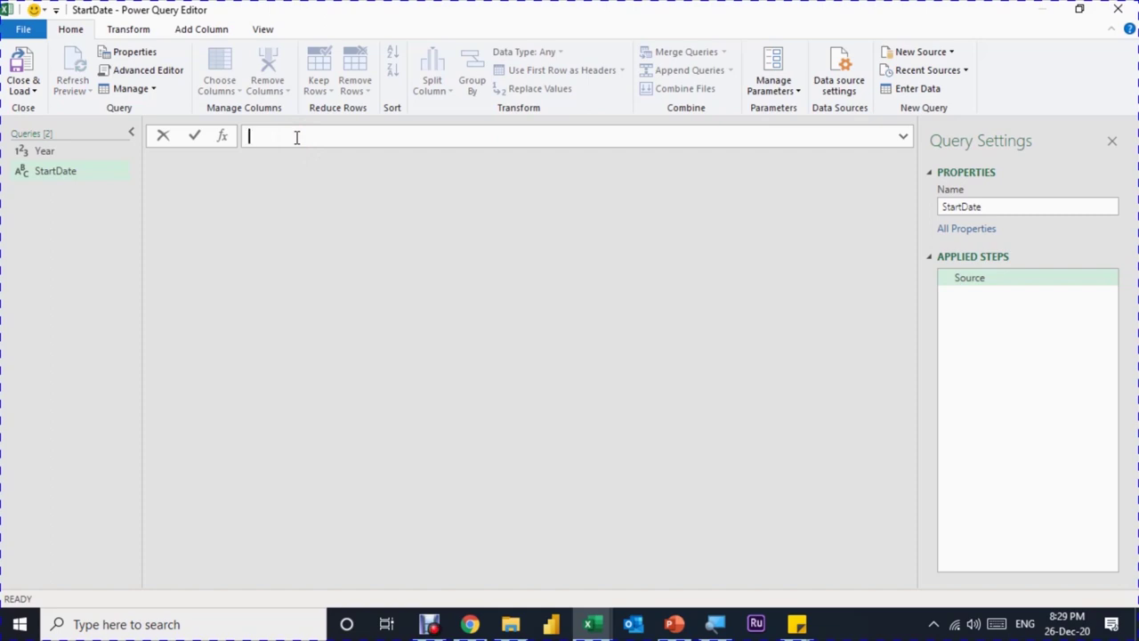
type("=")
type("#")
type("dat")
type("e")
type("()")
type("Year")
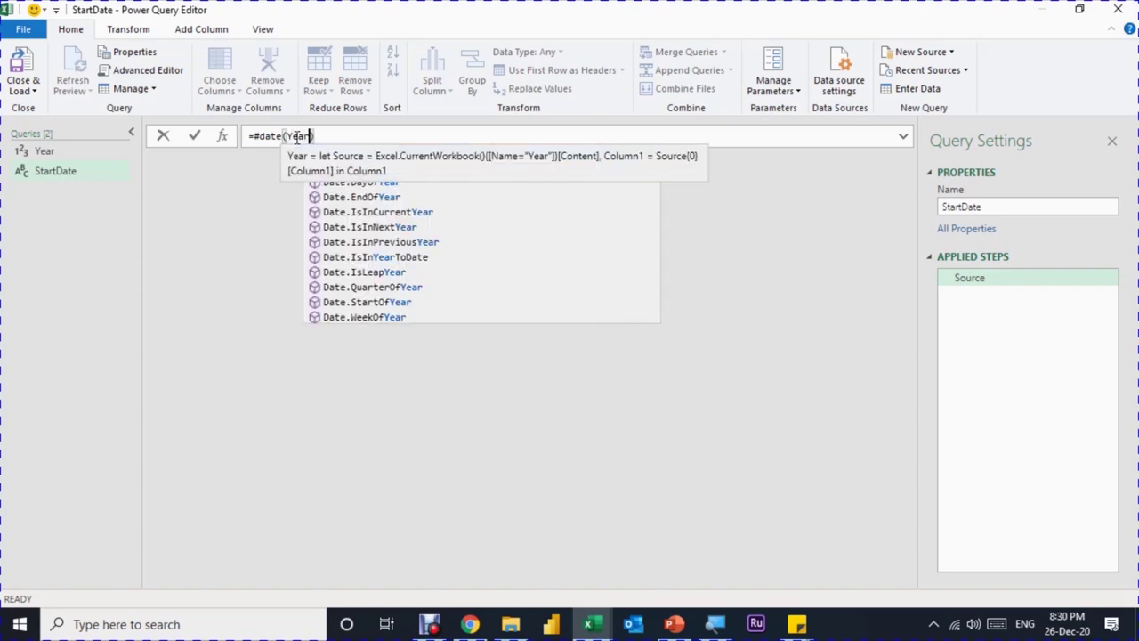
type(",")
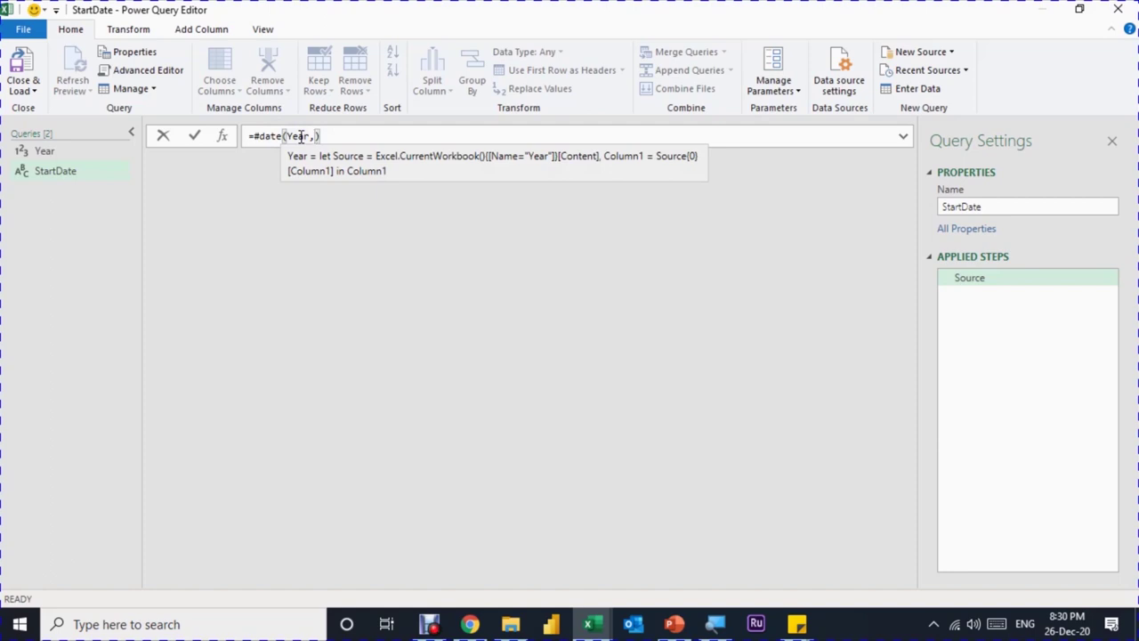
type("1,1")
left_click(194, 135)
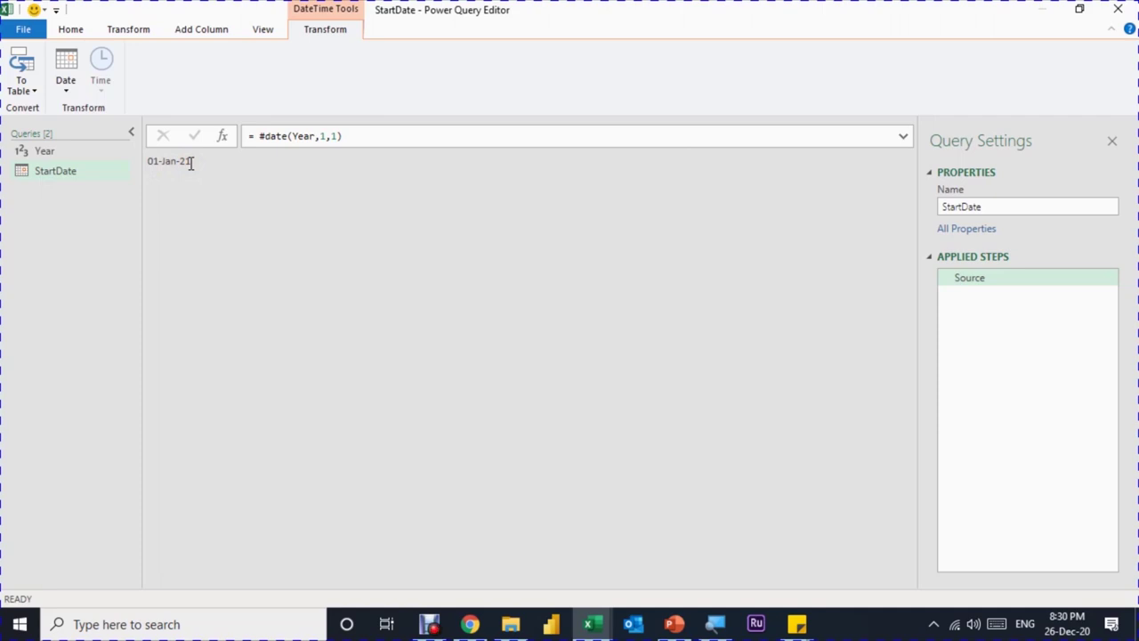
left_click(192, 163)
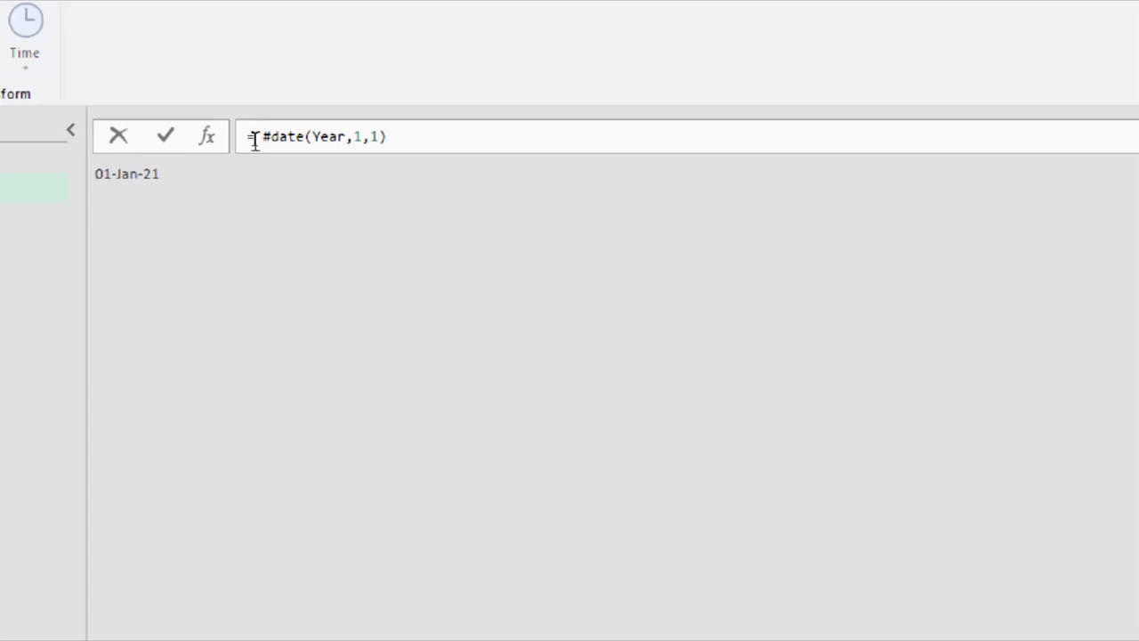
Convert the StartDate result to a serial number by wrapping its formula as = Number.From( #date(Year,1,1)).
type("Number.From")
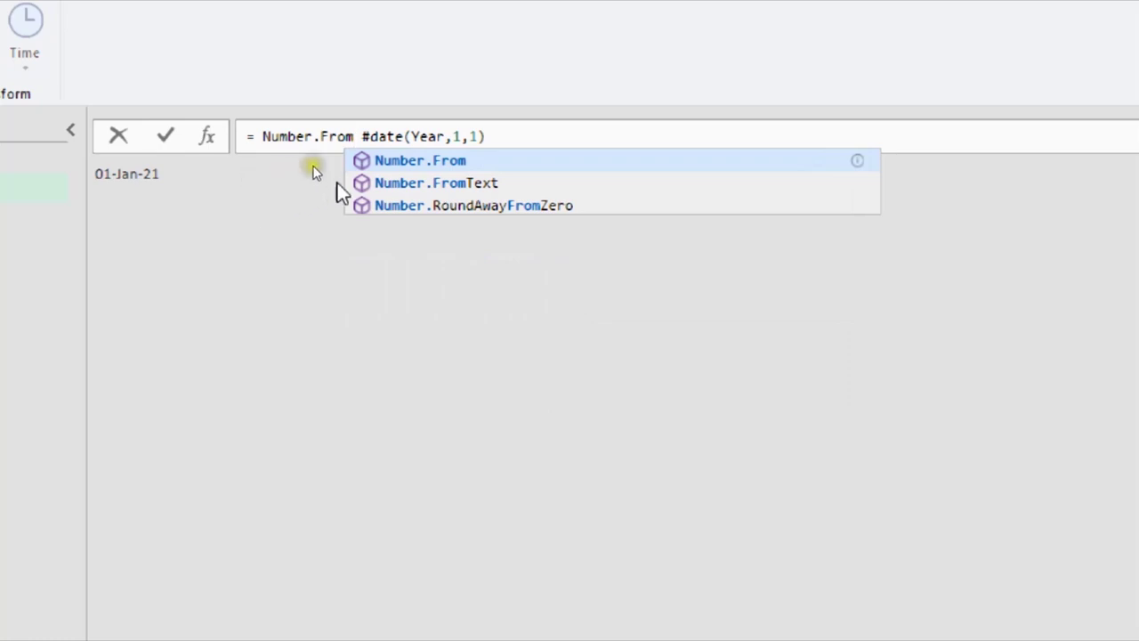
left_click(384, 168)
type("(")
key("Delete")
left_click(511, 137)
type(")")
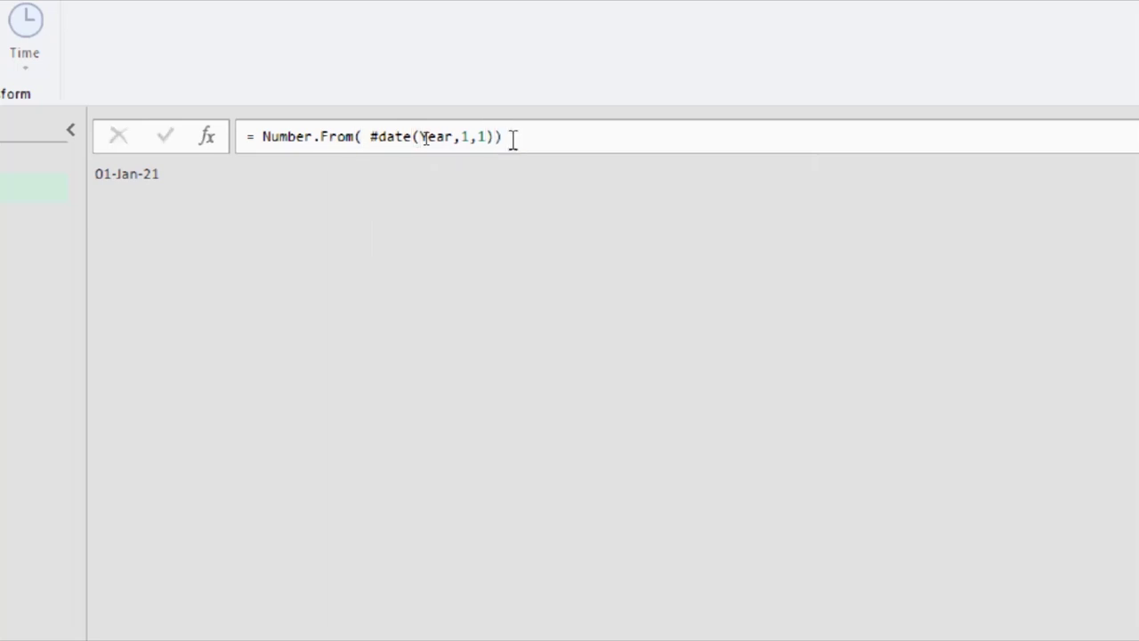
key("Return")
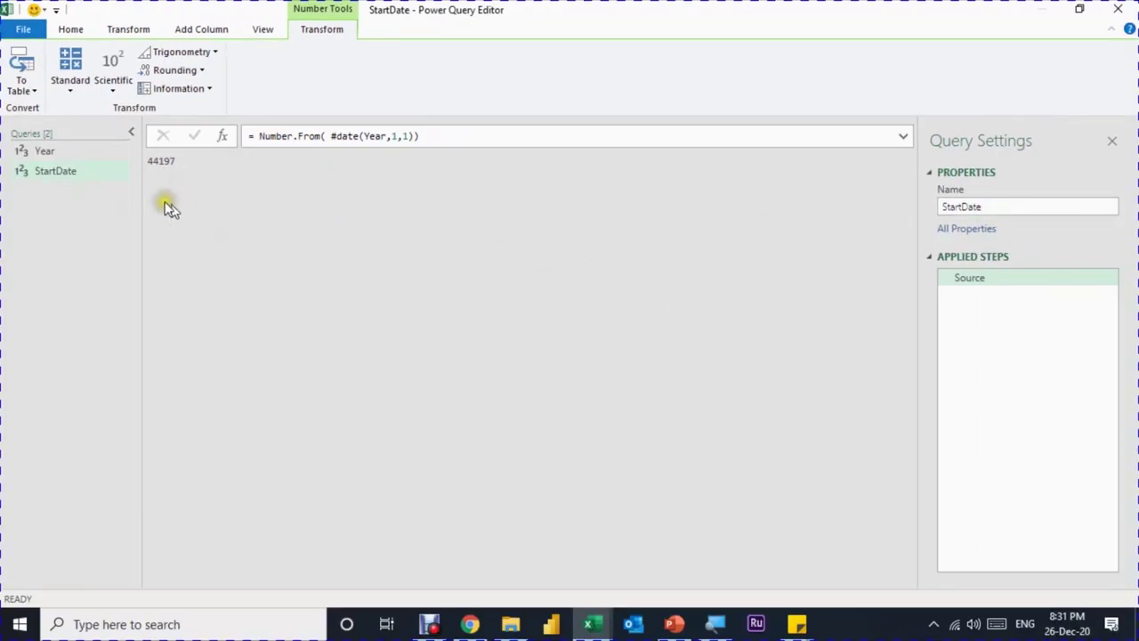
Duplicate the StartDate query and rename the copy EndDate.
left_click(45, 150)
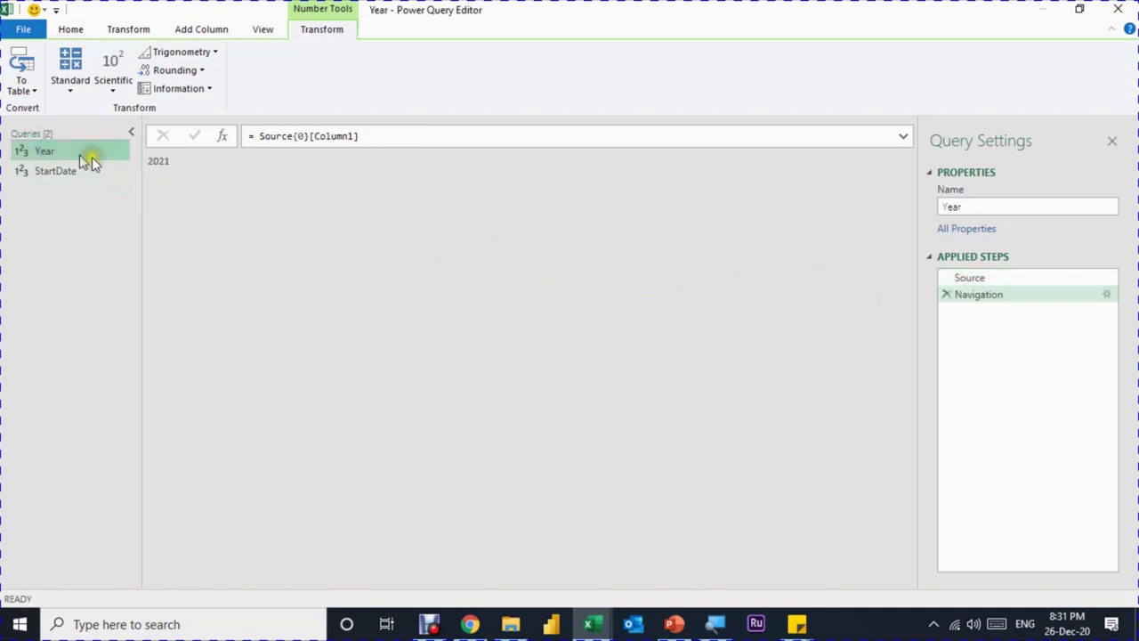
left_click(64, 173)
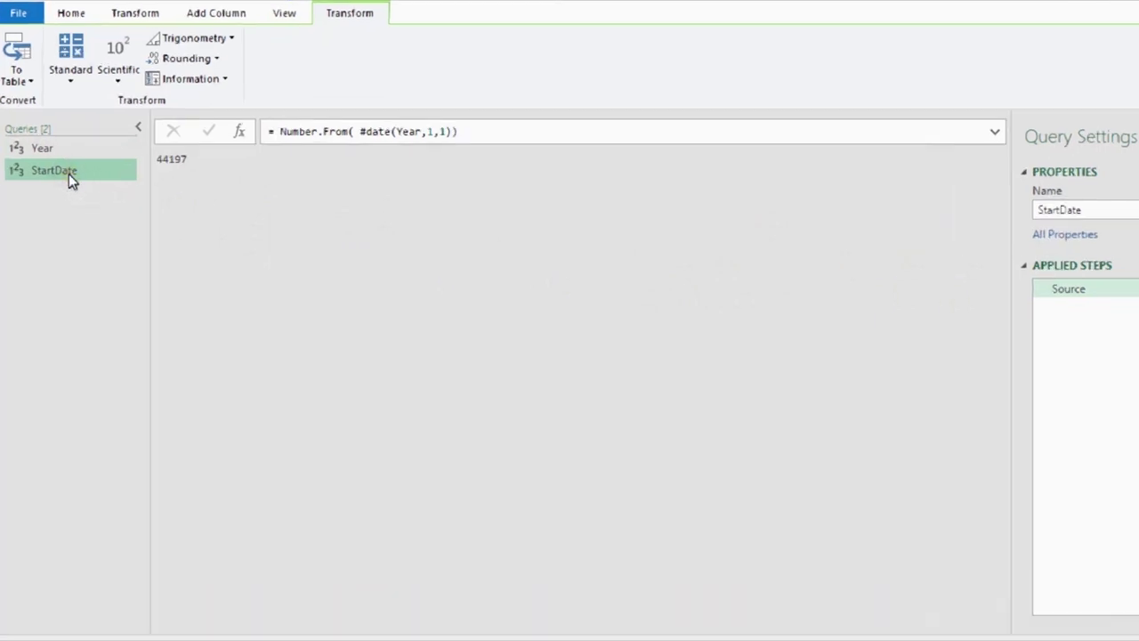
right_click(69, 175)
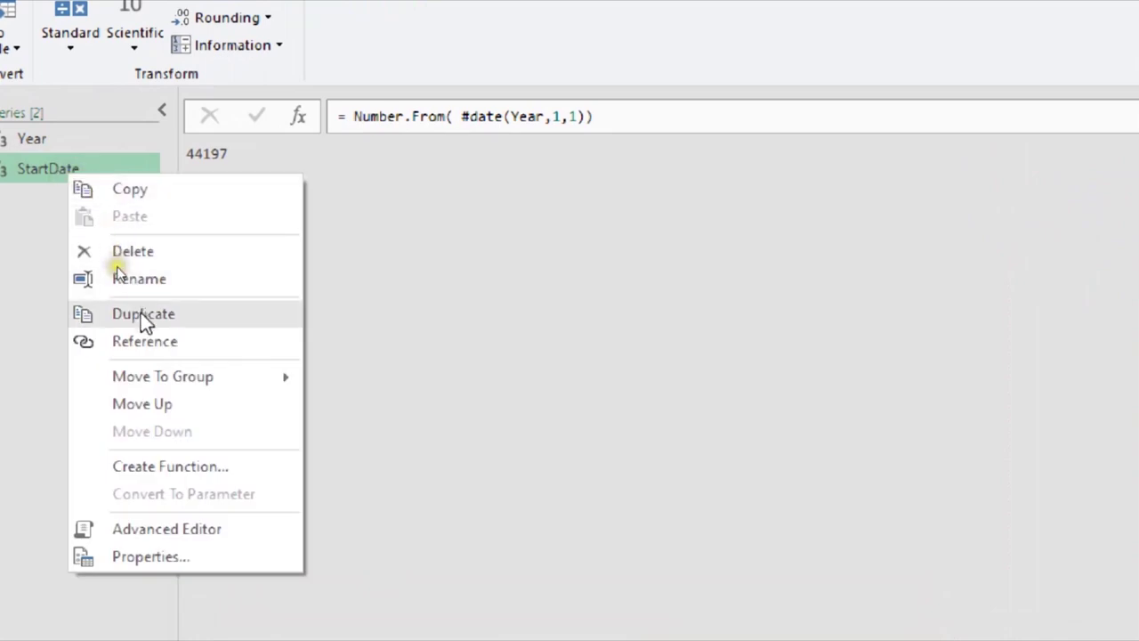
left_click(140, 312)
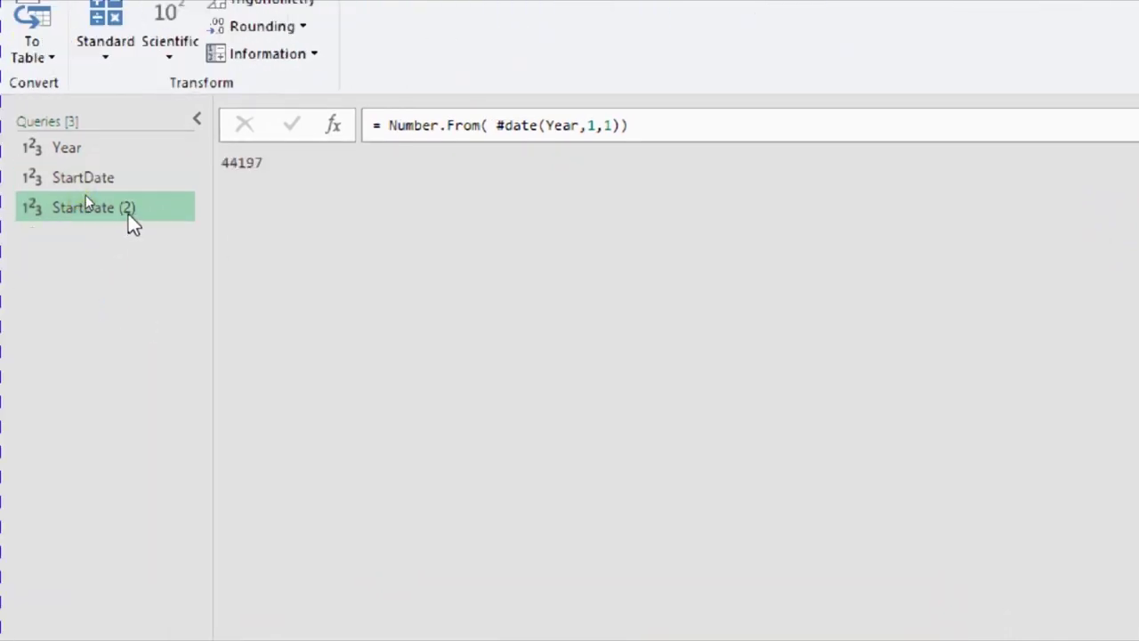
double_click(83, 201)
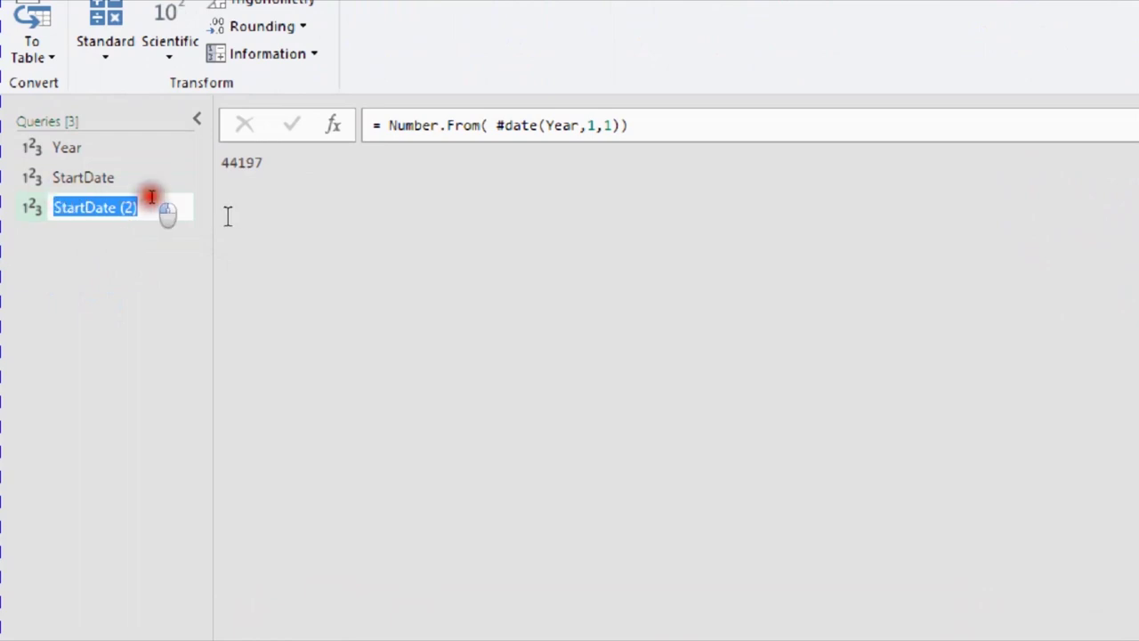
type("EndDate (2)")
key("BackSpace")
key("BackSpace")
key("BackSpace")
key("BackSpace")
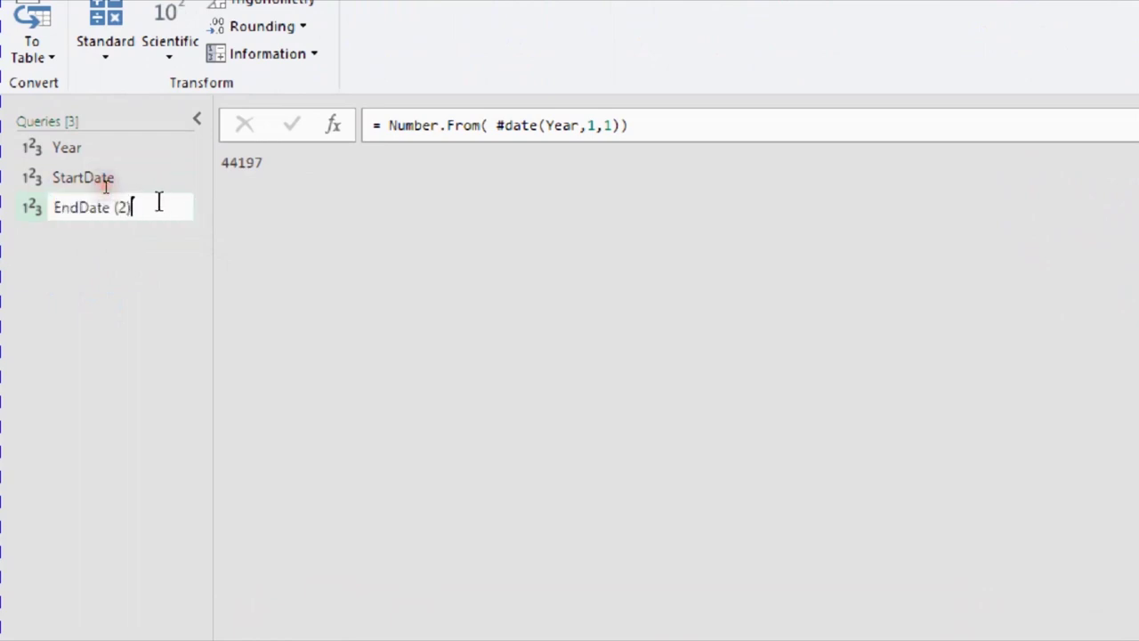
key("Return")
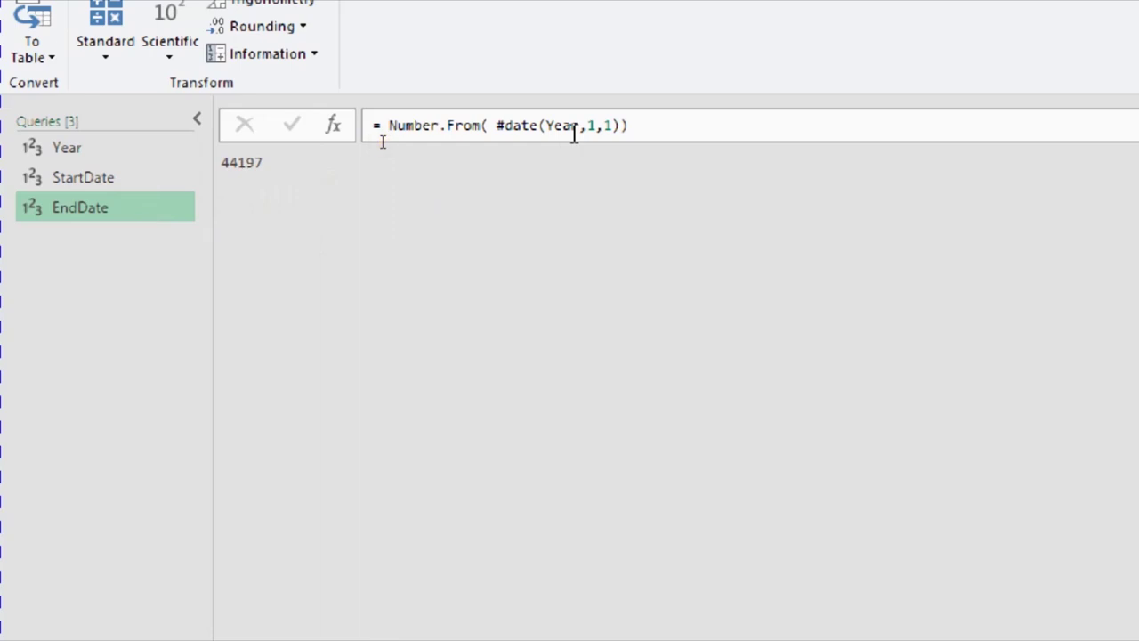
Change the EndDate formula to = Number.From( #date(Year,12,31)) so it returns the year's last day.
left_click(390, 134)
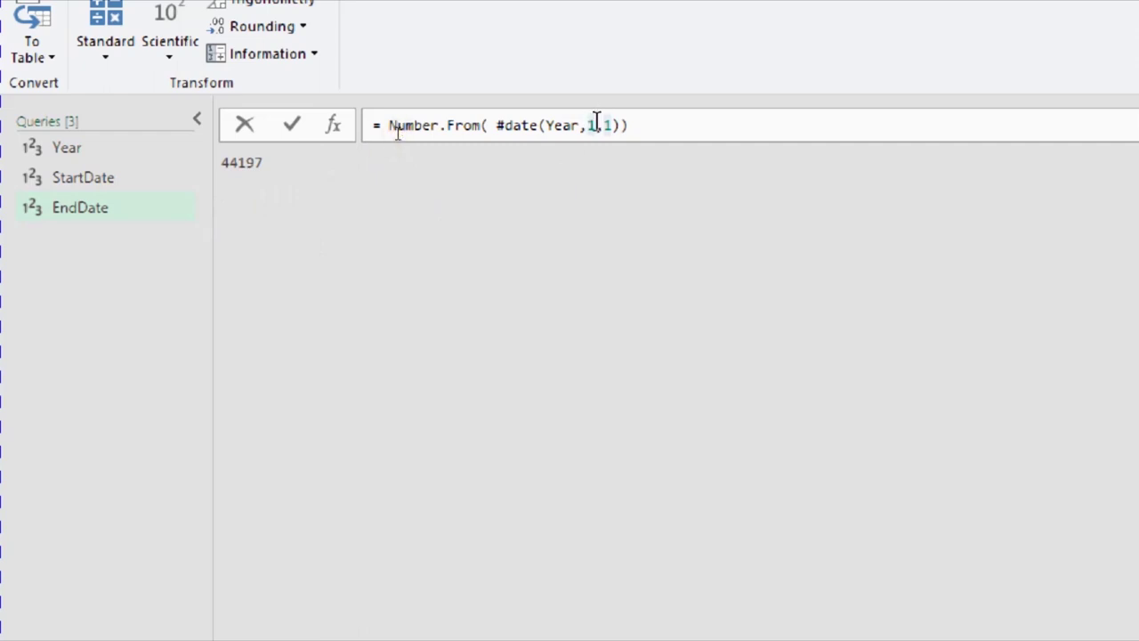
type("12,3")
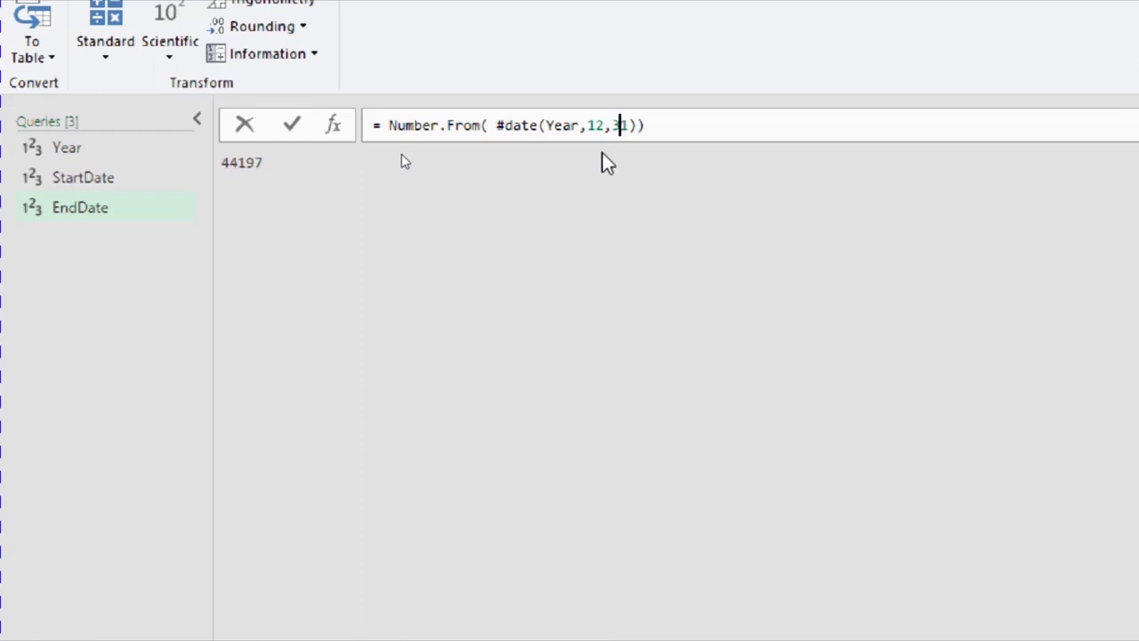
left_click(292, 125)
left_click(256, 163)
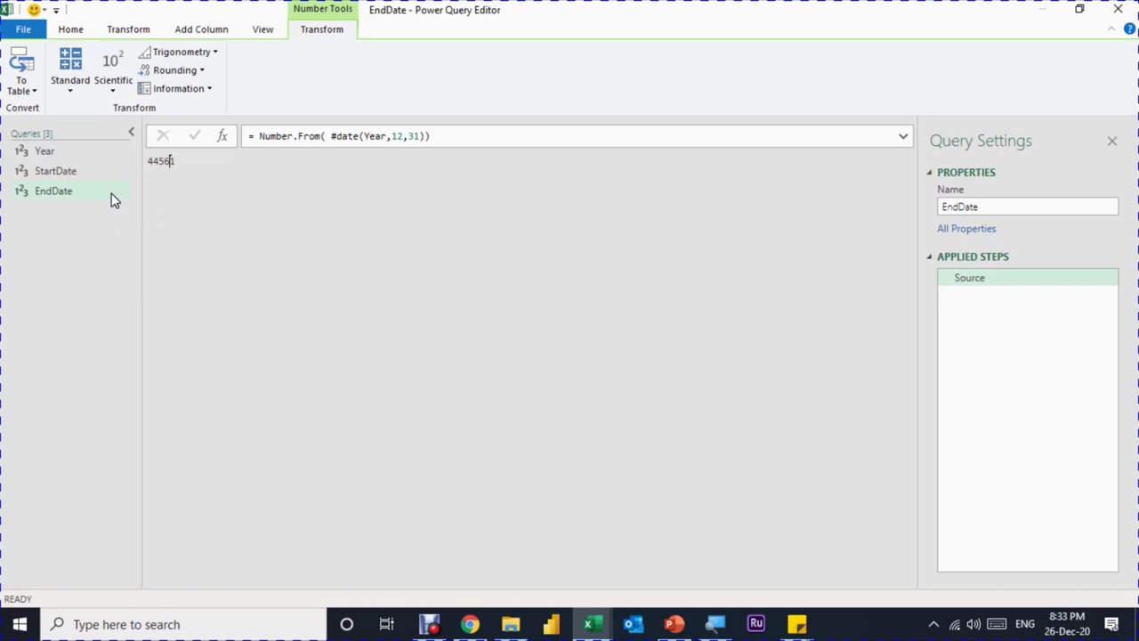
Add a new blank query and rename it Calendar.
left_click(89, 31)
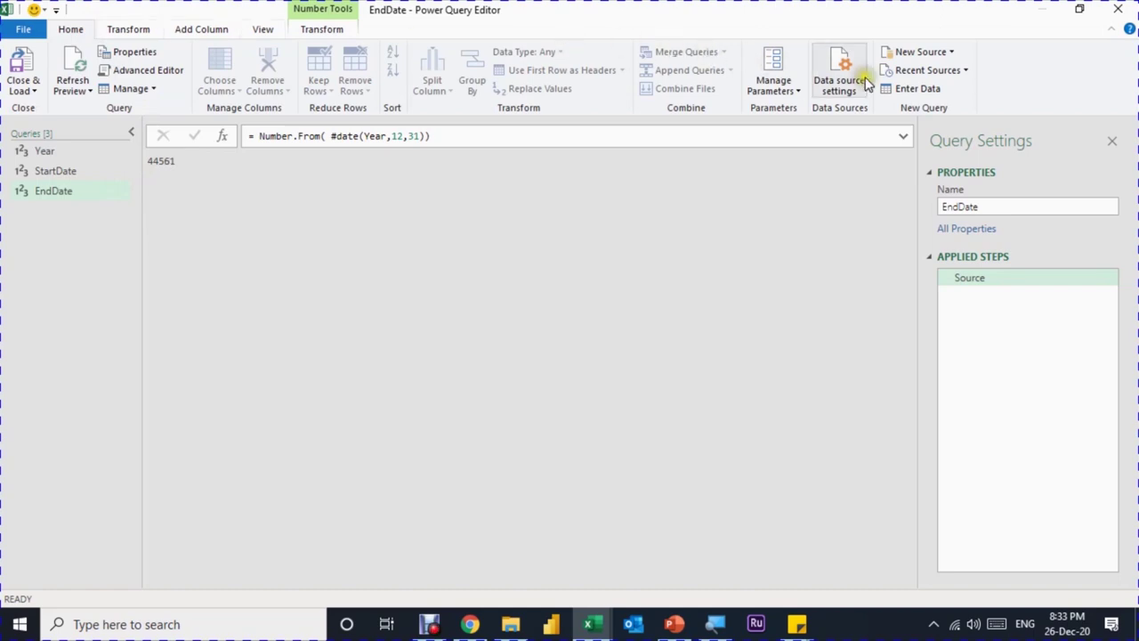
left_click(933, 55)
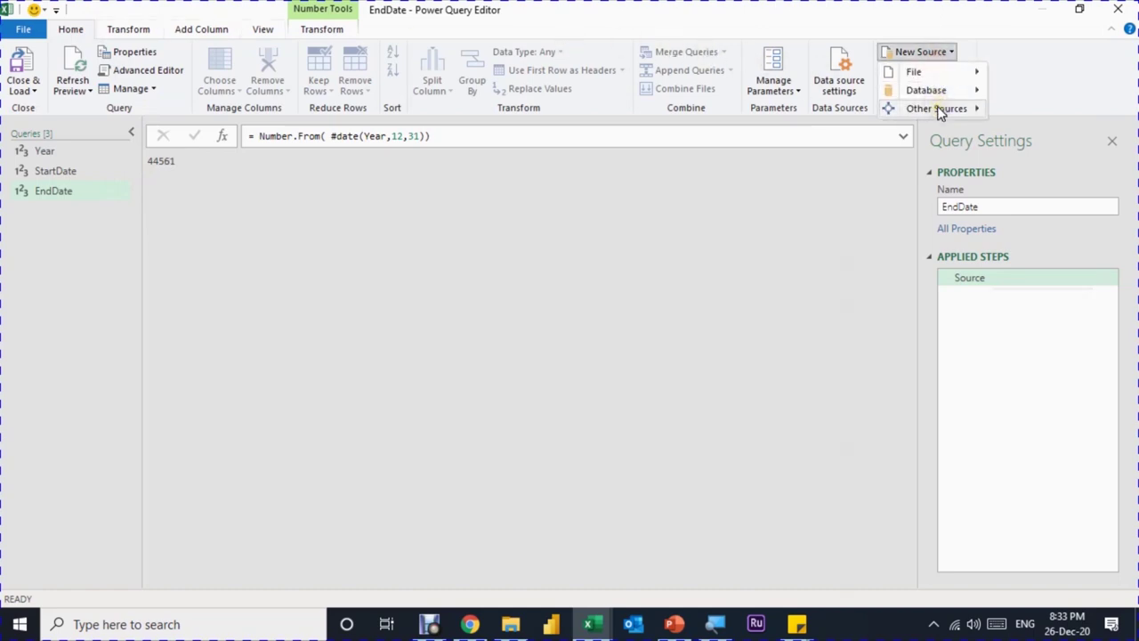
mouse_move(937, 108)
left_click(1033, 269)
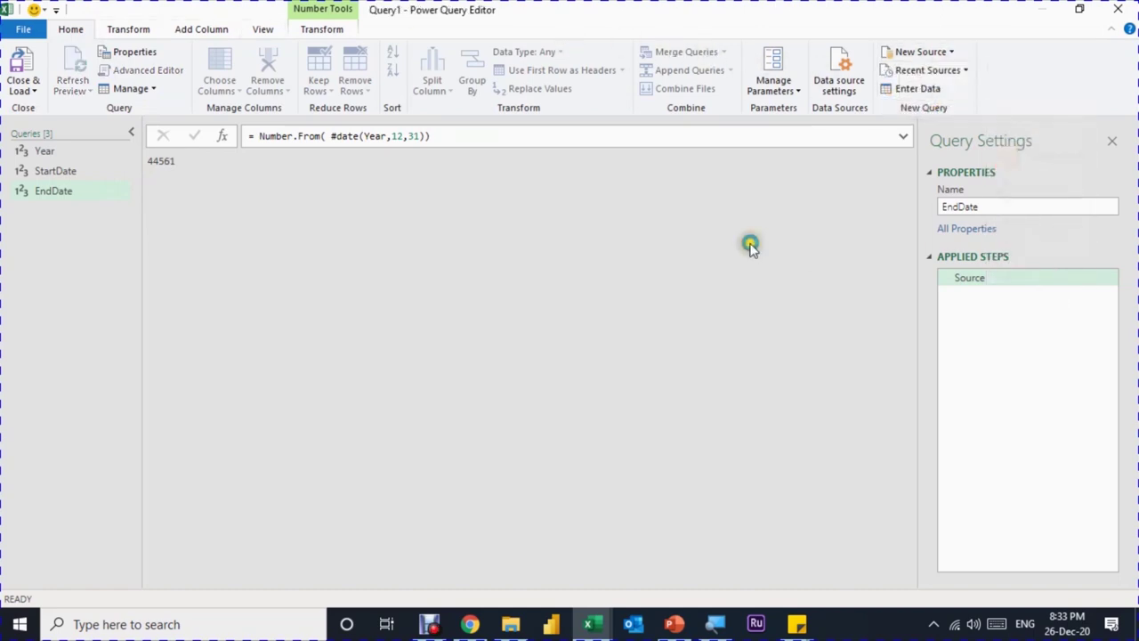
left_click(969, 209)
double_click(956, 209)
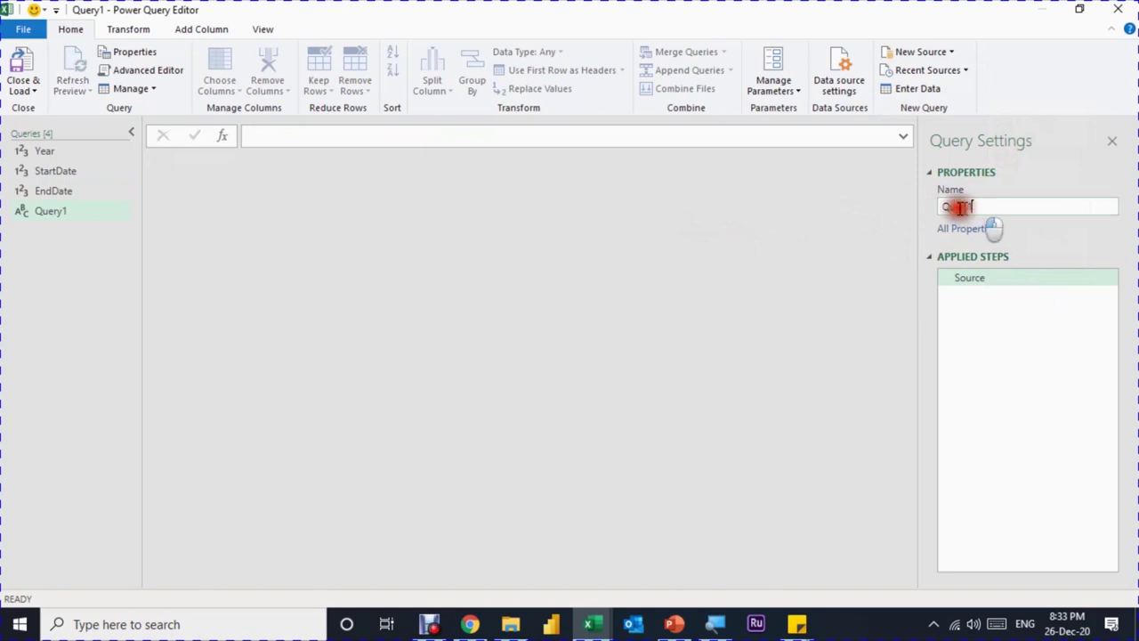
type("Calendar")
key("Return")
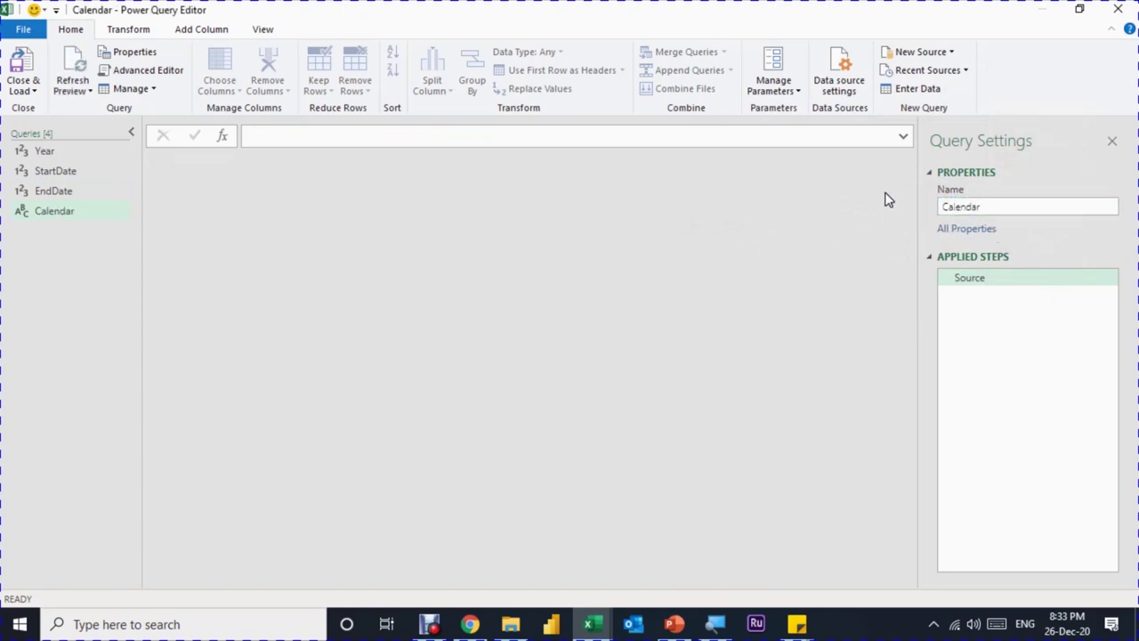
Define the Calendar query as a sample number list with the formula = {1 .. 10}.
left_click(279, 140)
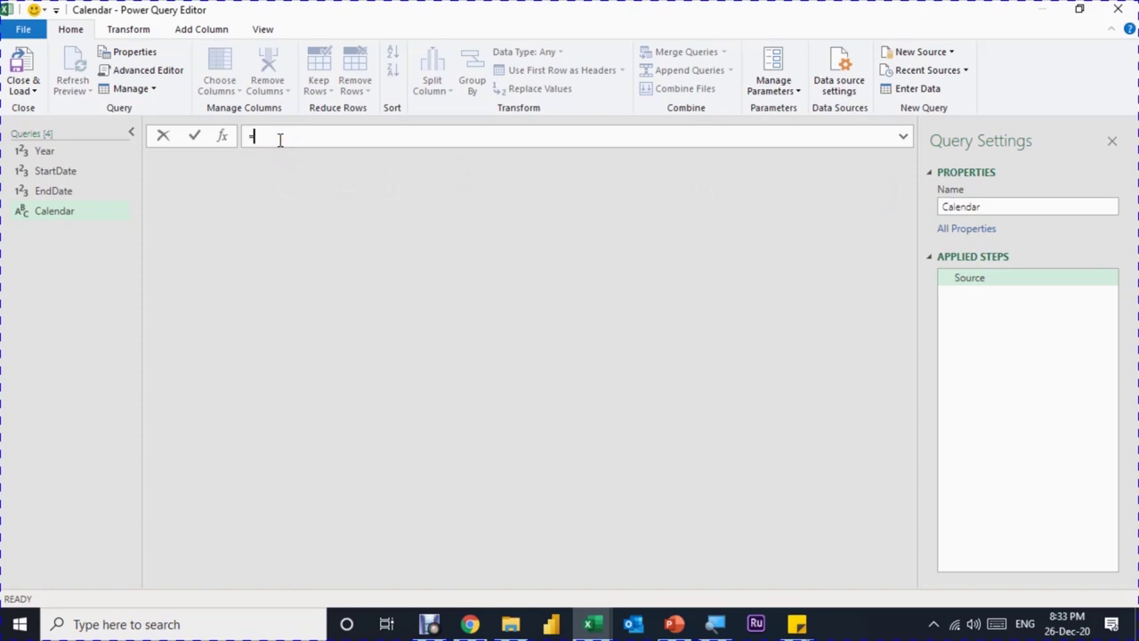
type("{1 .. 10")
left_click(195, 135)
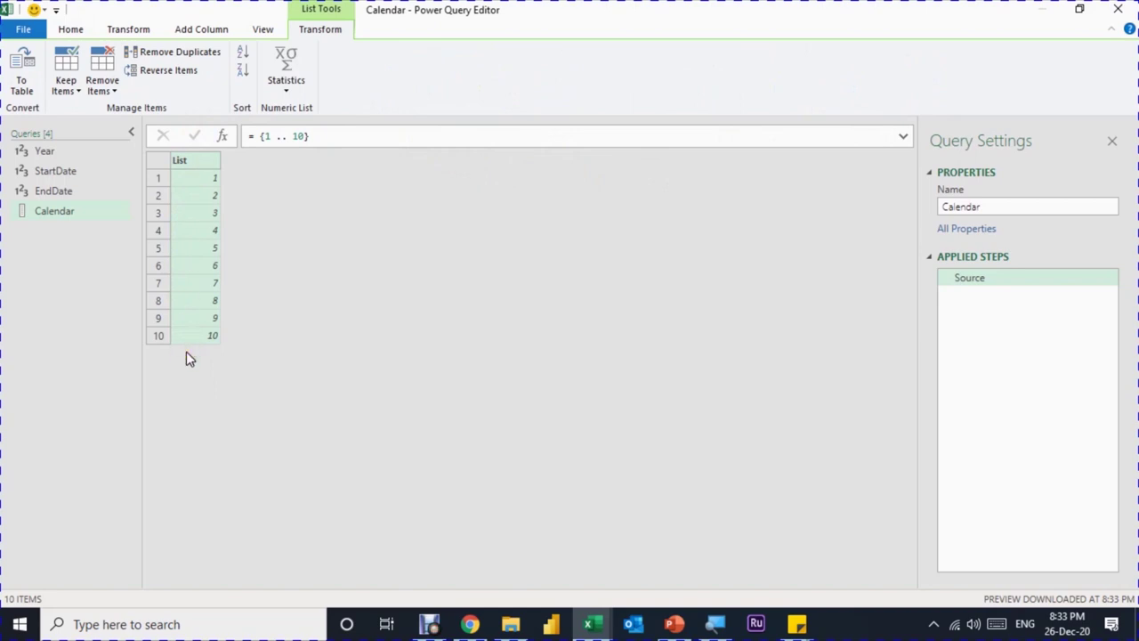
Replace the list limits in the Calendar formula with the queries so it reads = {StartDate .. EndDate}.
left_click(264, 137)
type("Sta")
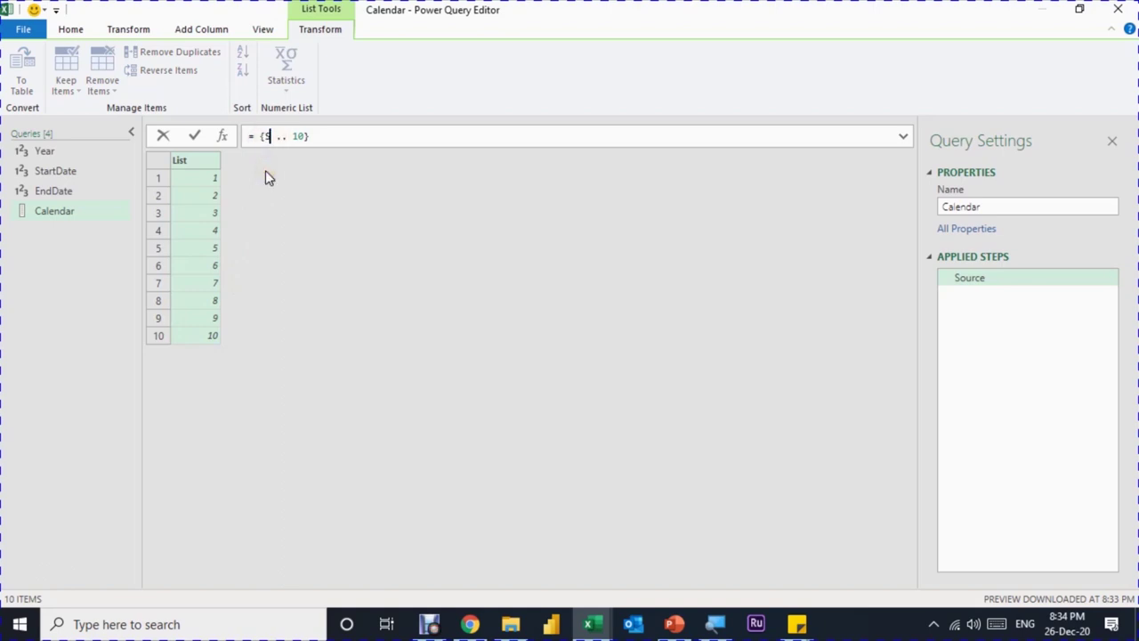
key("Tab")
key("Right")
key("Right")
key("Right")
key("Right")
key("shift+Right")
key("shift+Right")
type("E")
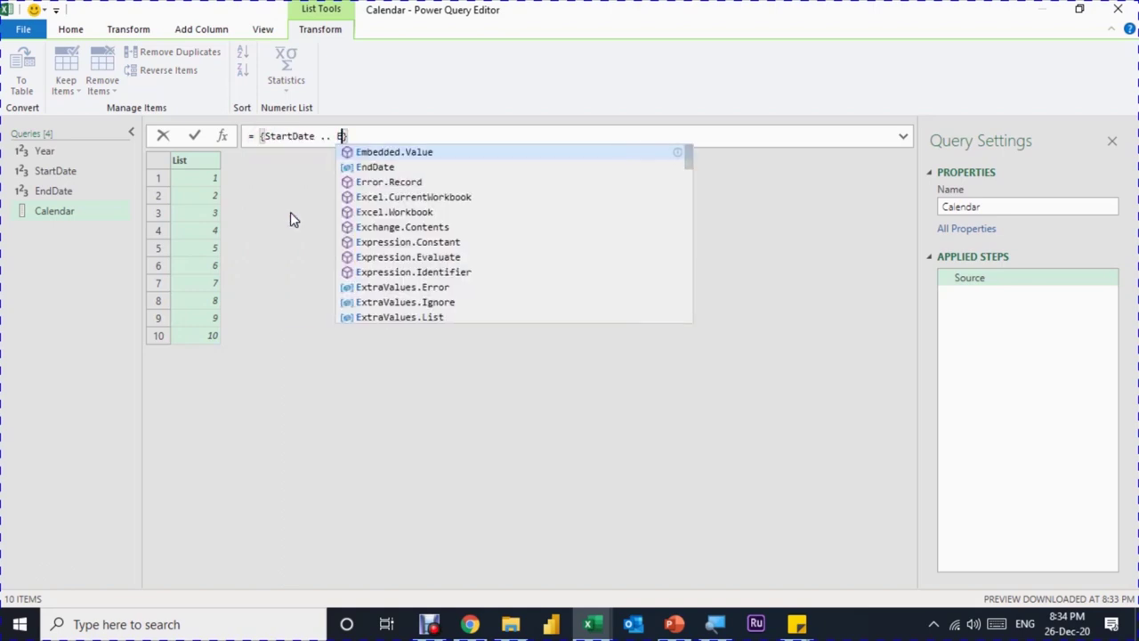
type("nd")
left_click(388, 154)
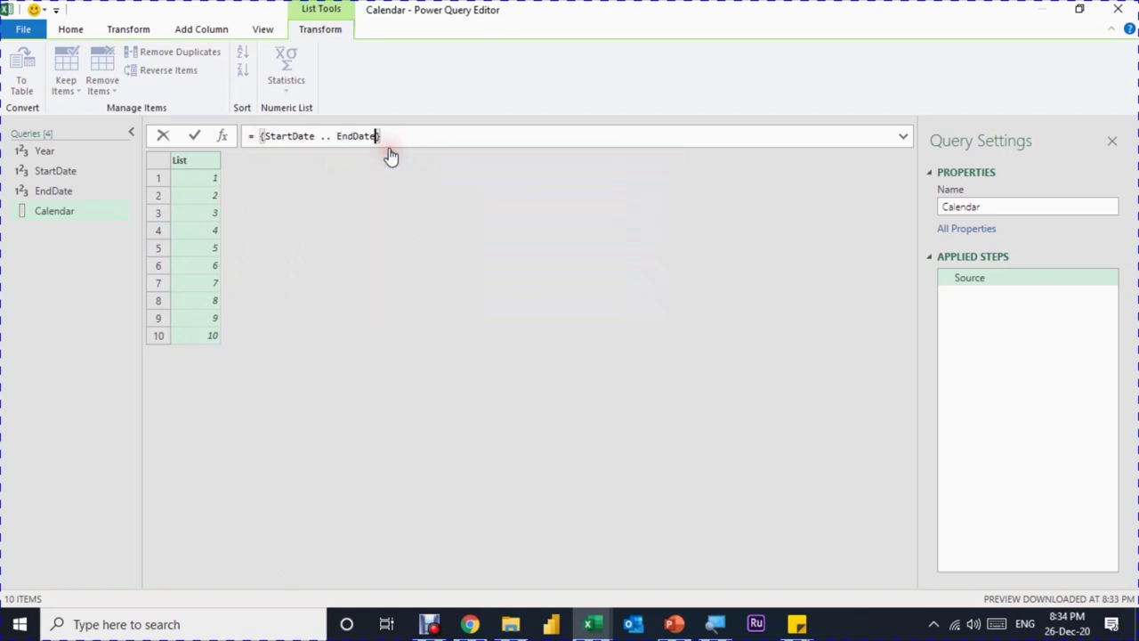
left_click(401, 133)
left_click(196, 133)
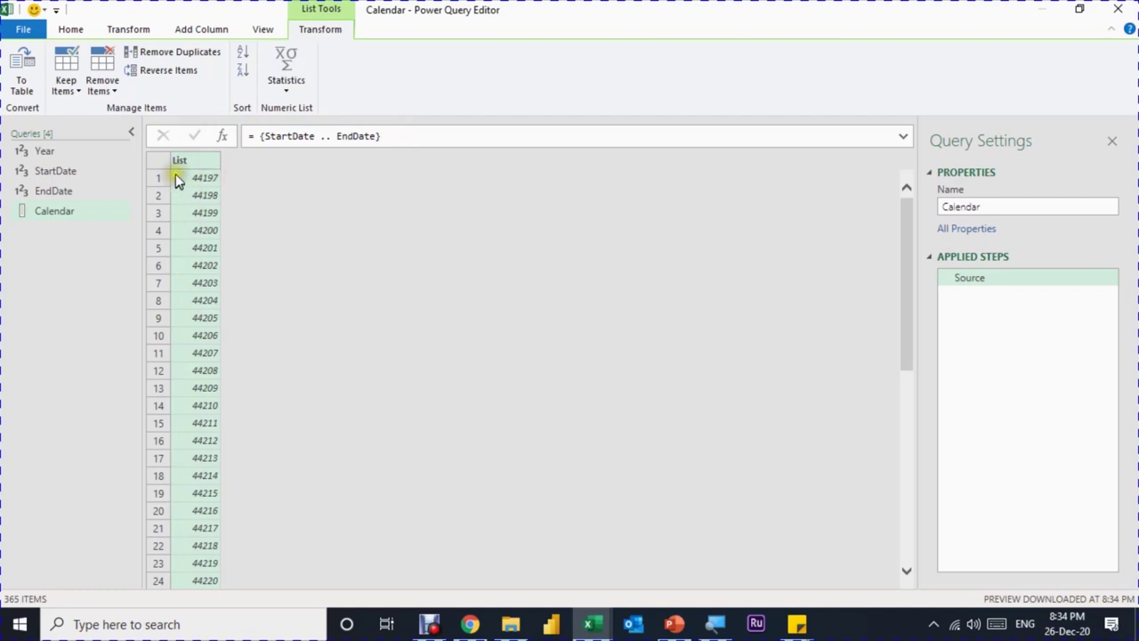
Convert the Calendar list to a table with delimiter None and extra columns shown as errors.
left_click(21, 87)
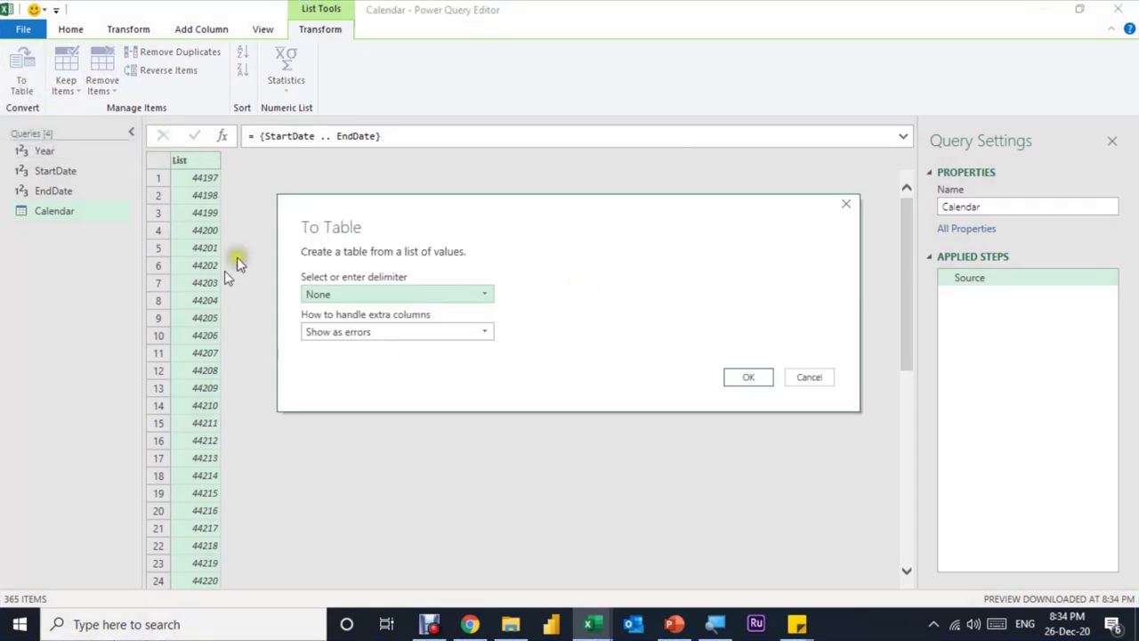
left_click(758, 376)
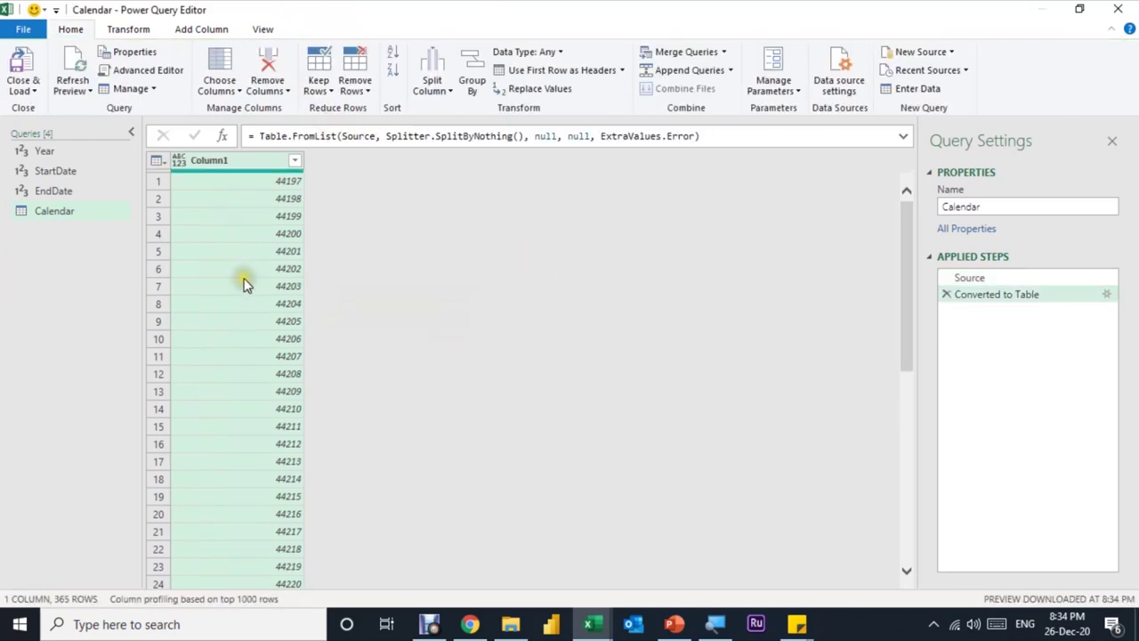
Rename Column1 of the Calendar table to Date and set its data type to Date.
double_click(214, 163)
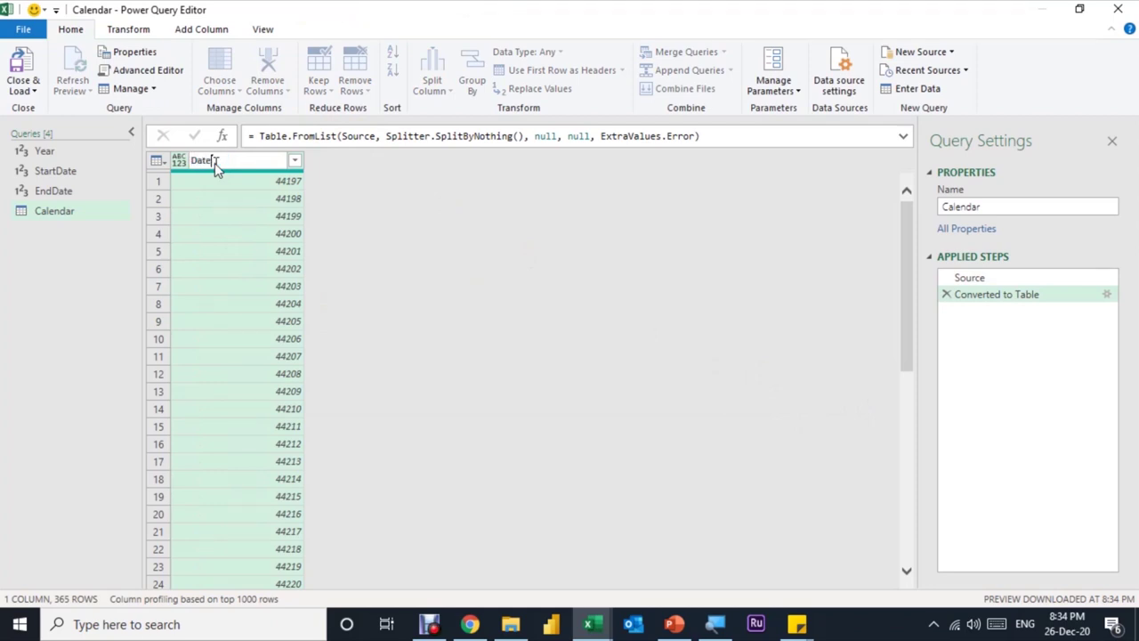
key("Return")
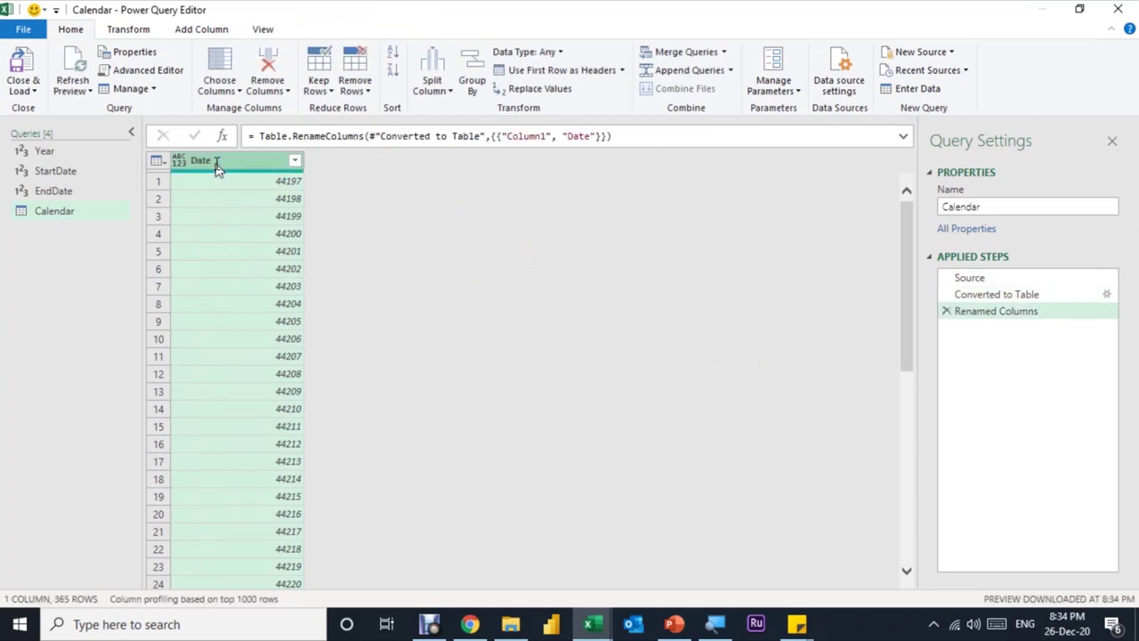
left_click(181, 169)
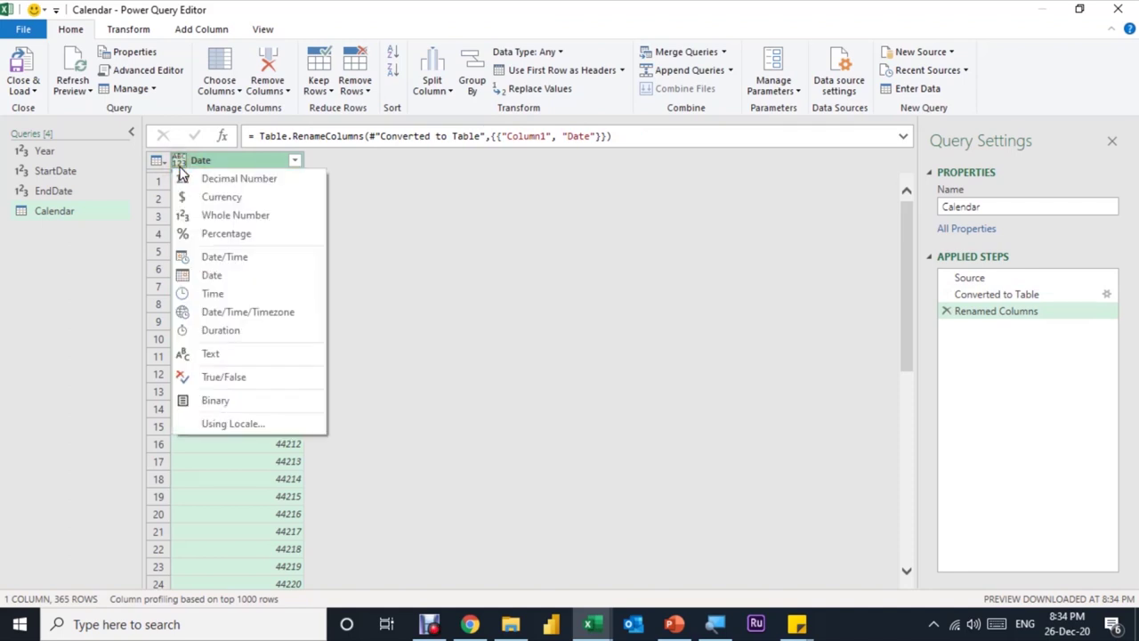
left_click(225, 280)
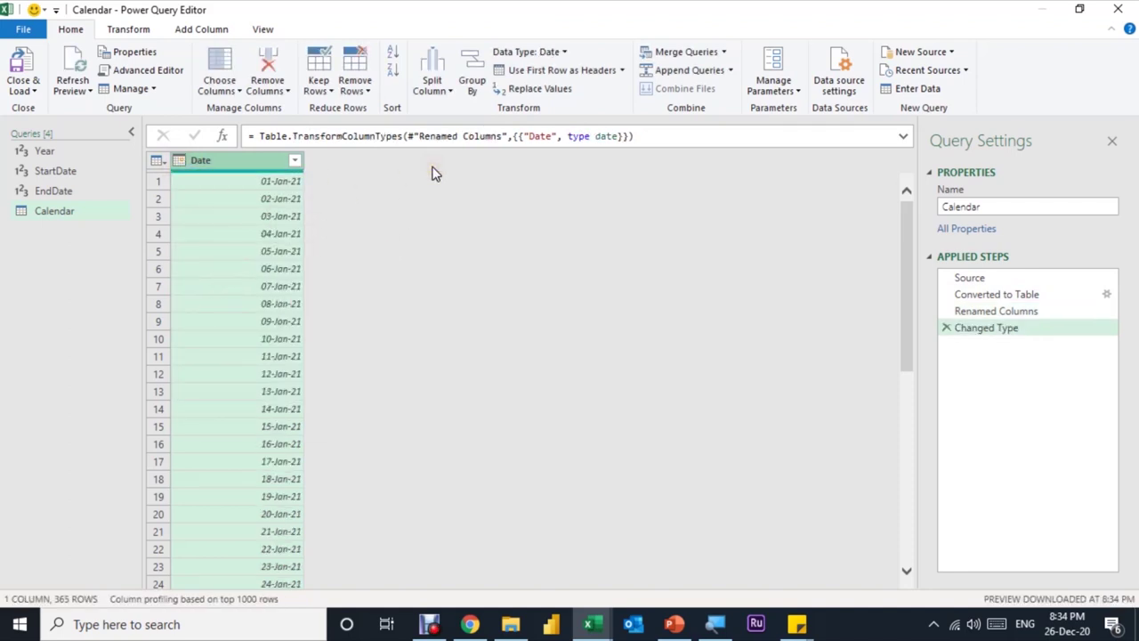
Add a Day column with the day number extracted from the Date column.
left_click(219, 33)
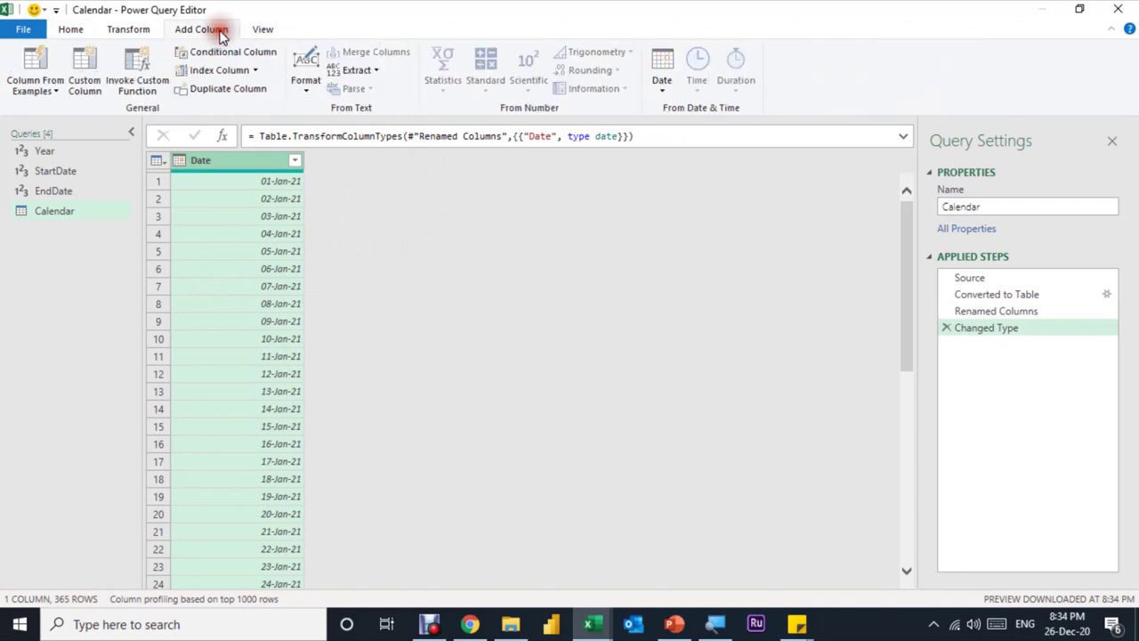
left_click(664, 91)
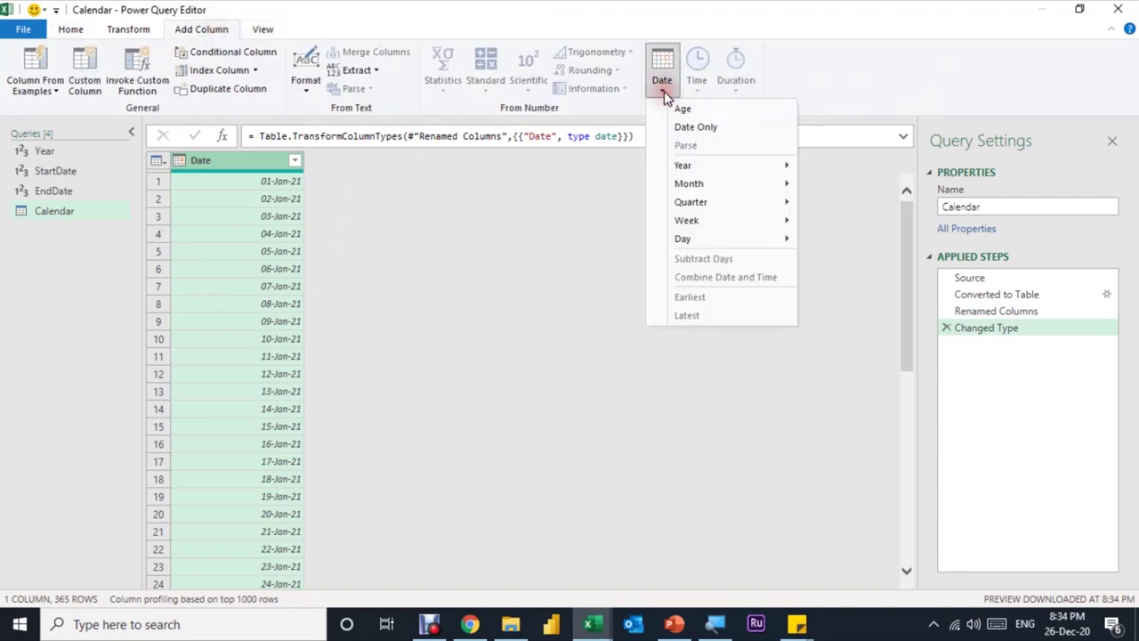
left_click(727, 239)
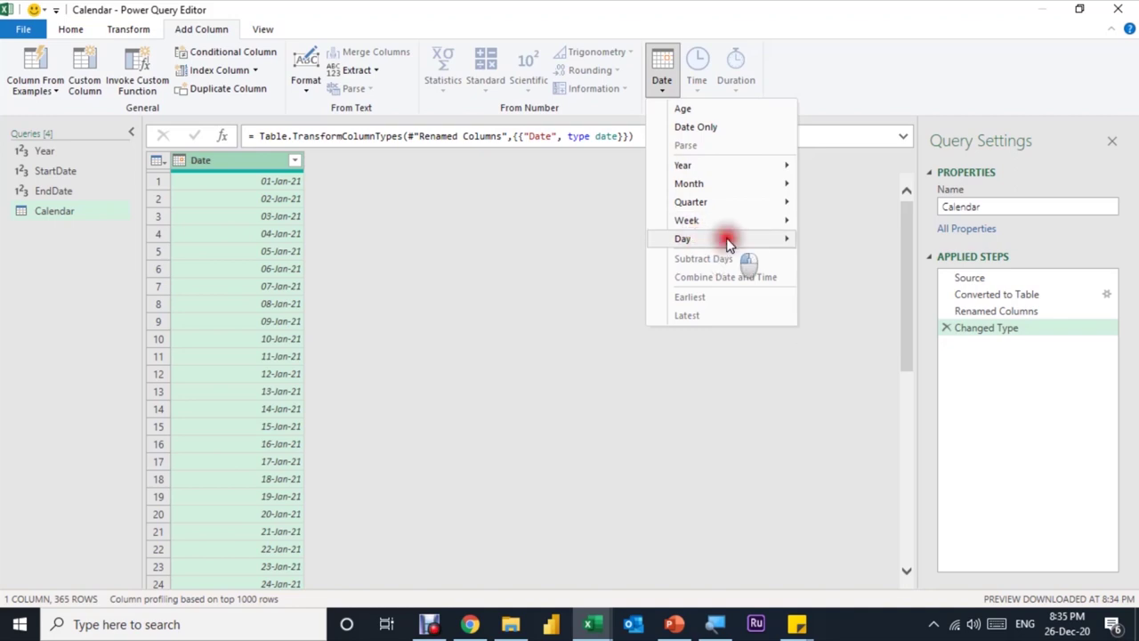
left_click(831, 239)
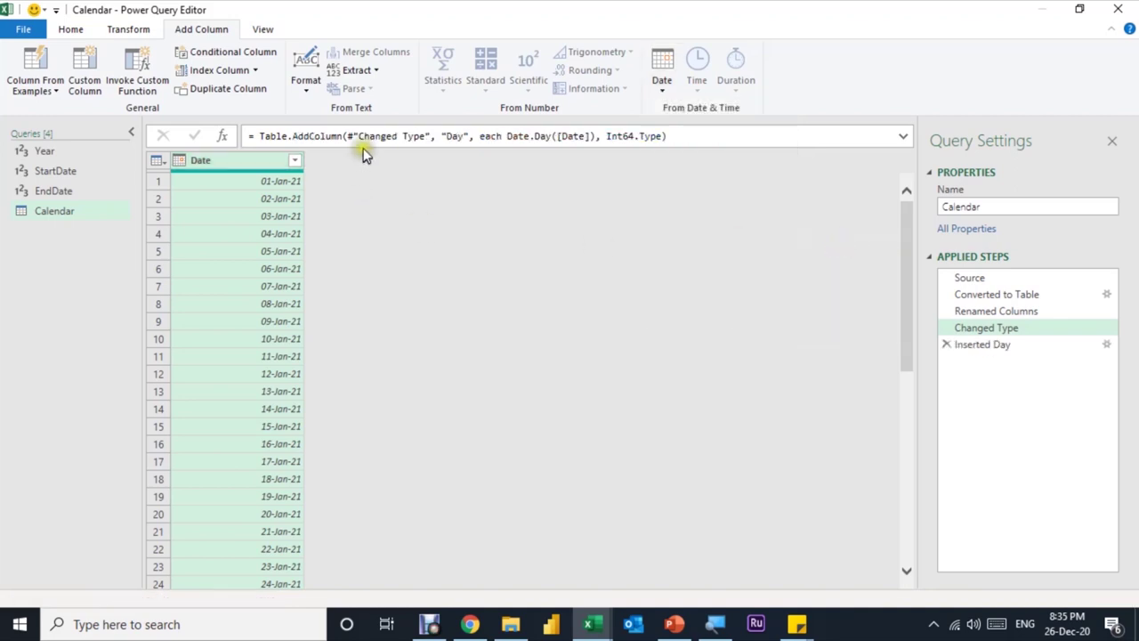
Add a column with the name of the day derived from the Date column.
left_click(225, 160)
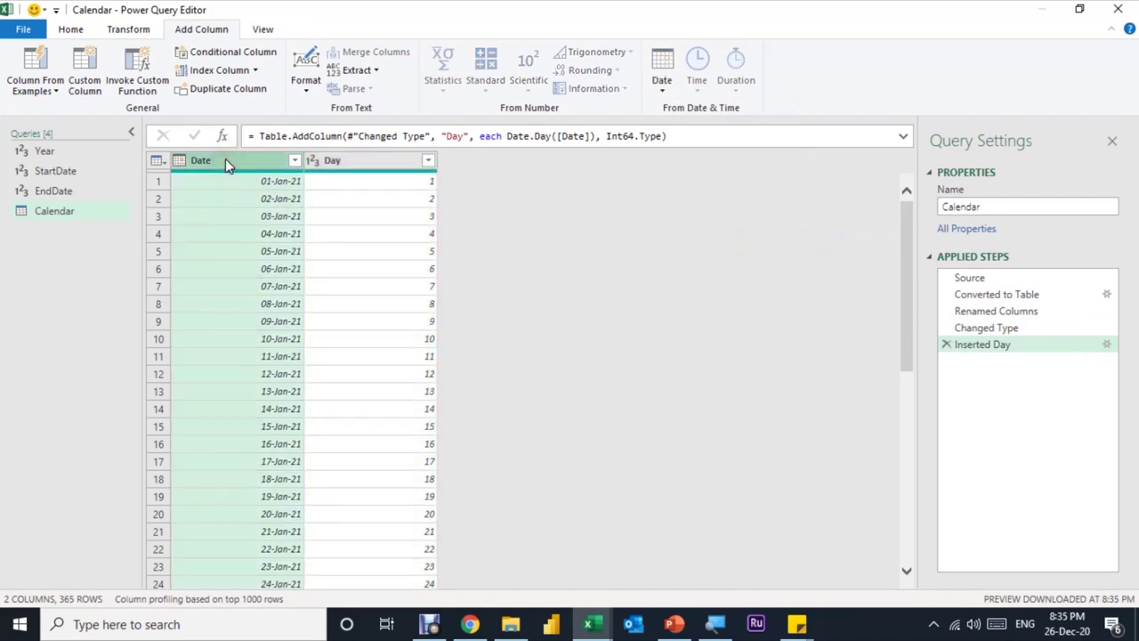
left_click(663, 89)
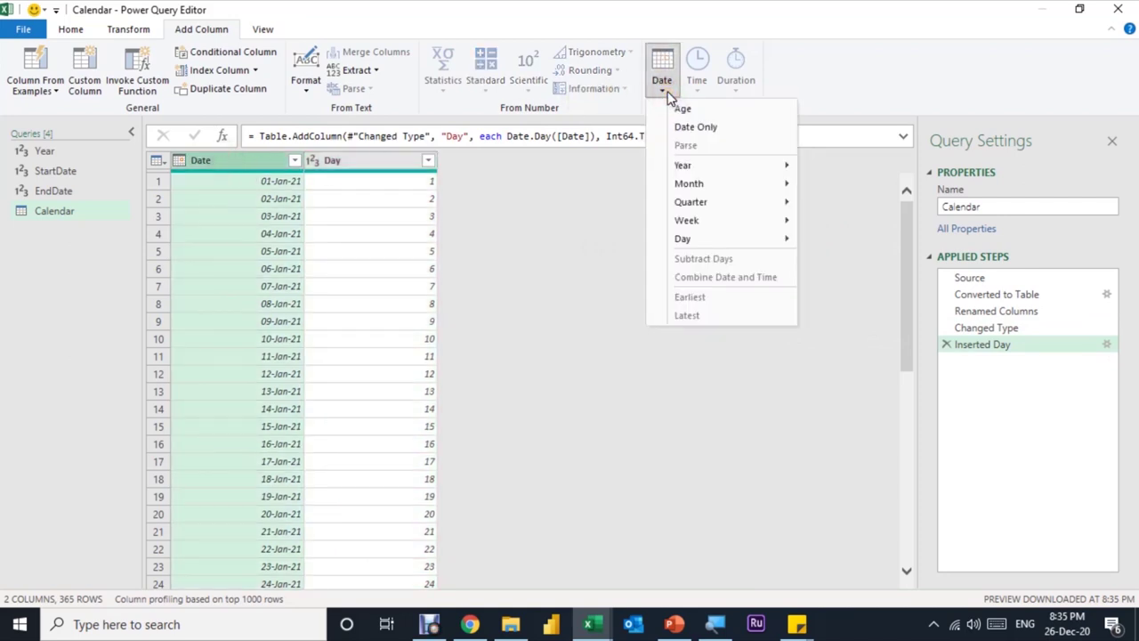
mouse_move(748, 241)
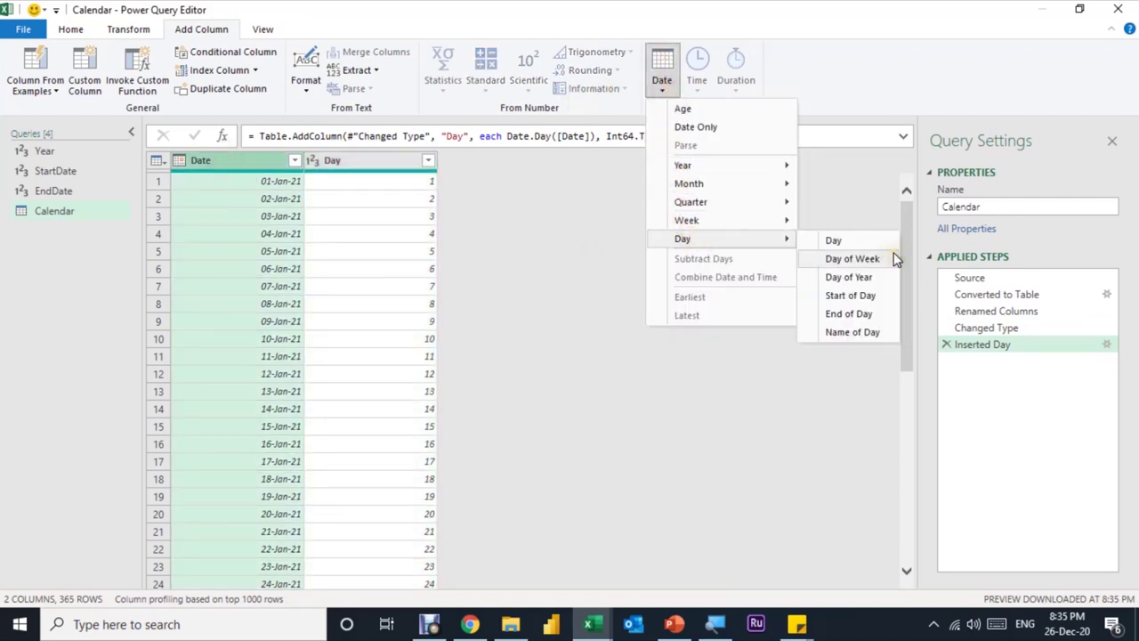
left_click(864, 333)
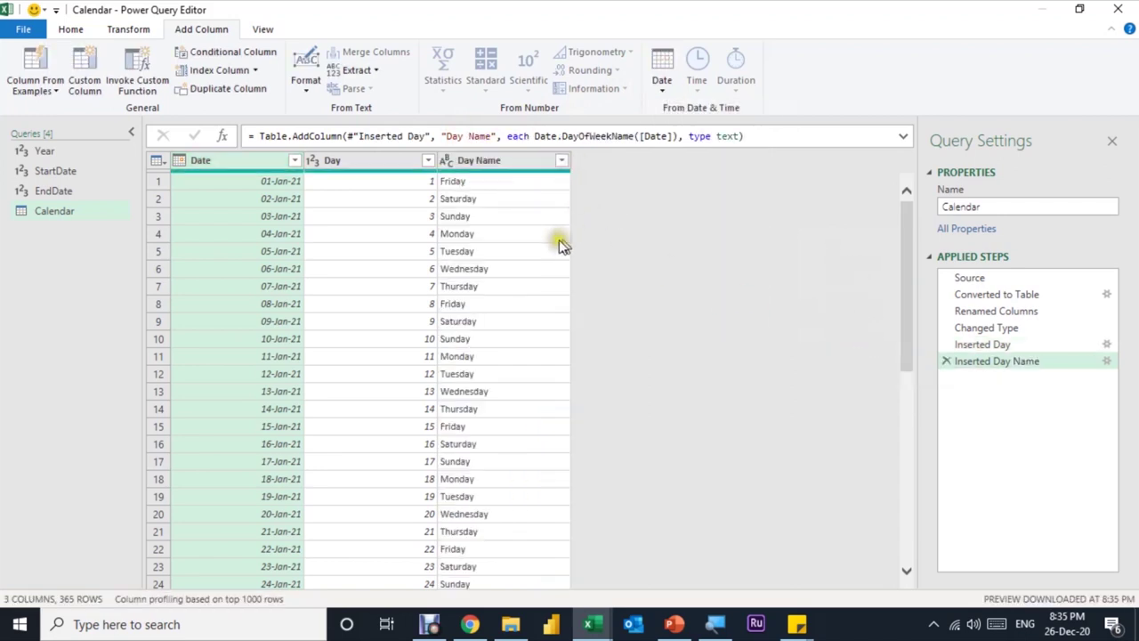
Shorten the Day Name column in place to its first 3 characters.
left_click(489, 169)
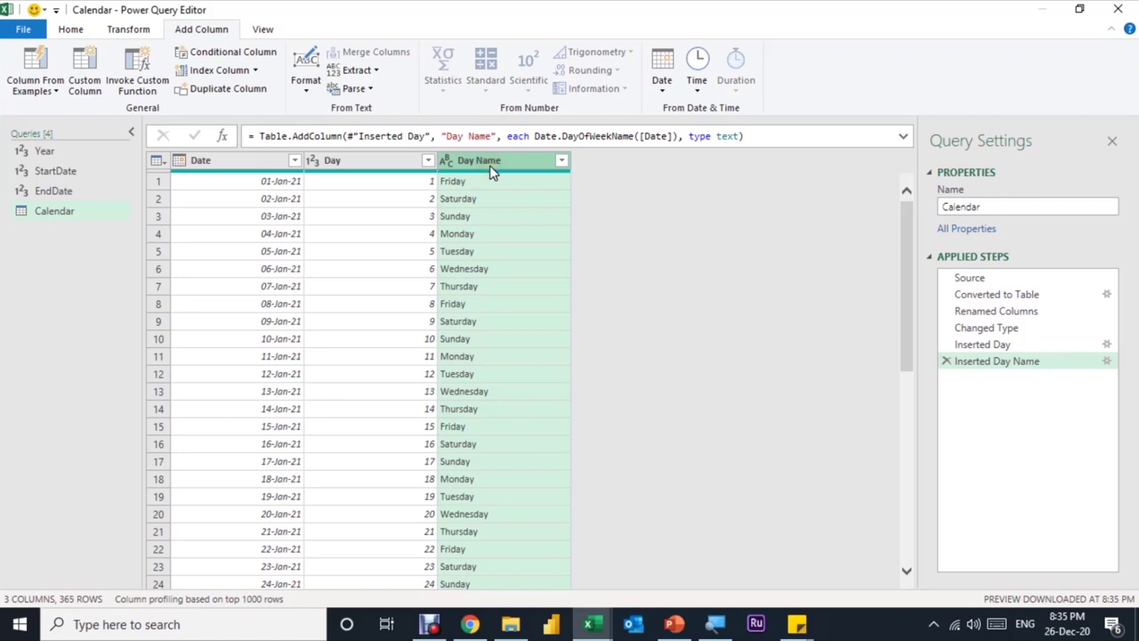
left_click(138, 36)
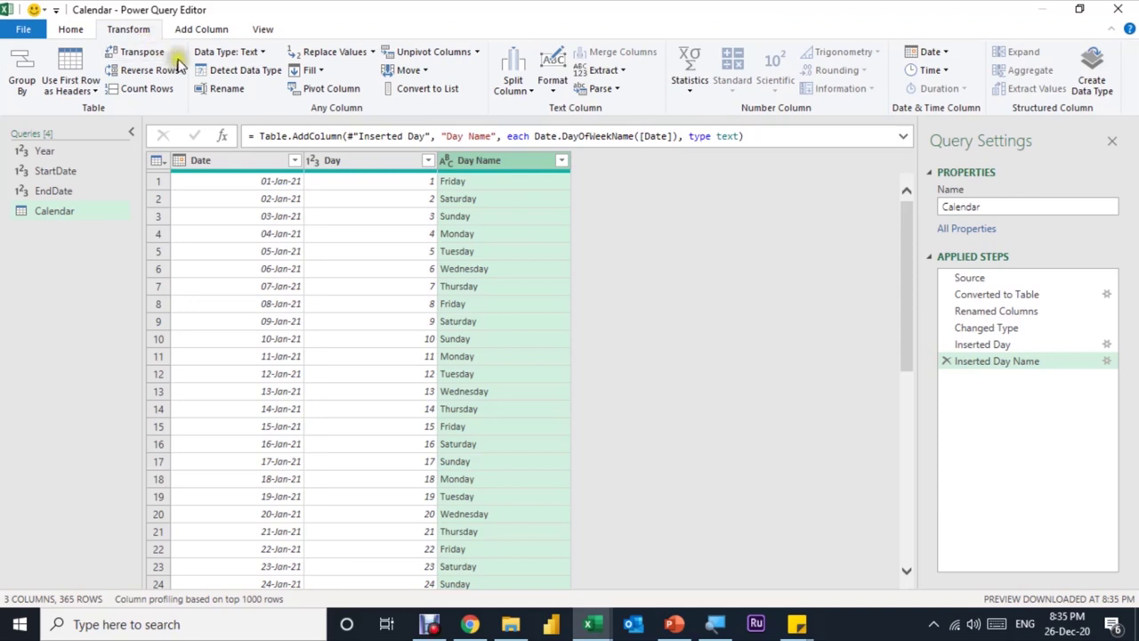
left_click(620, 71)
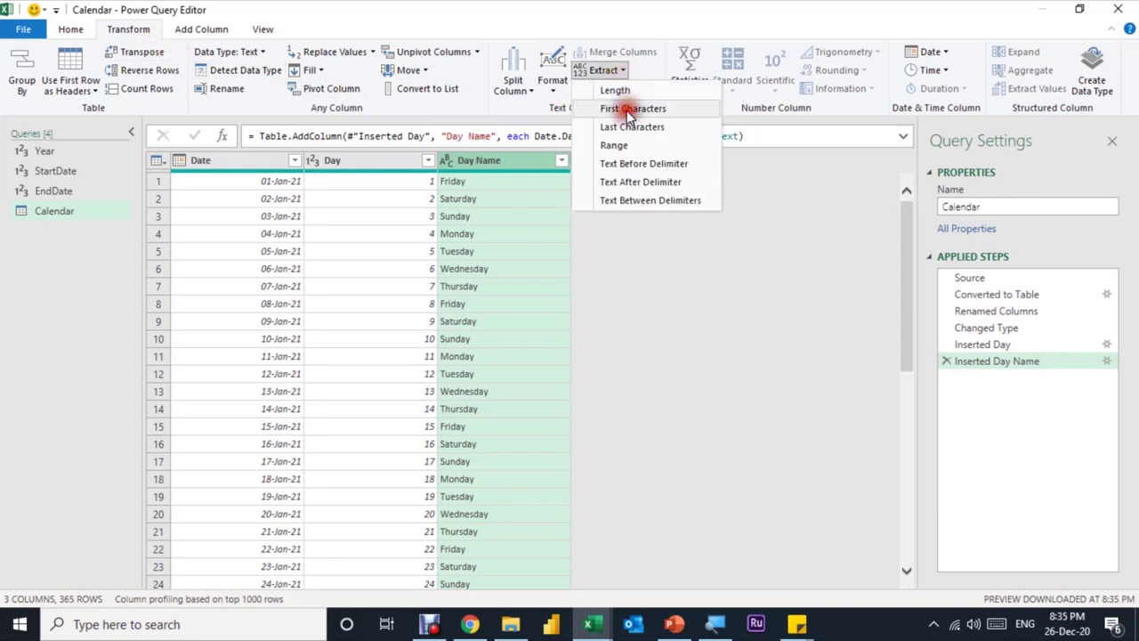
left_click(630, 108)
type("3")
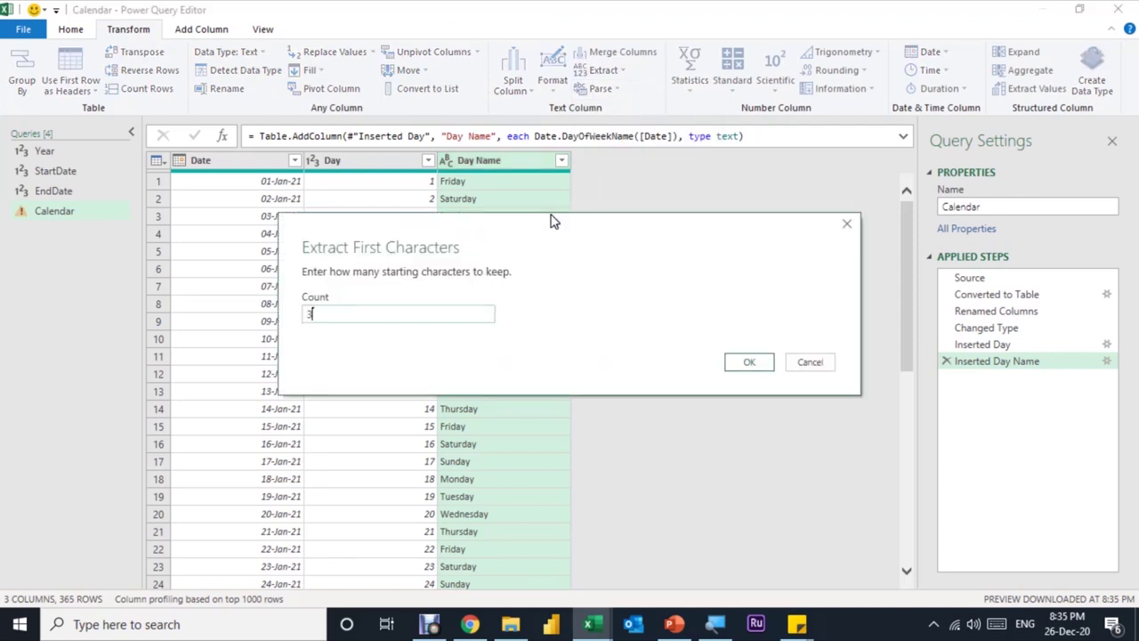
key("Return")
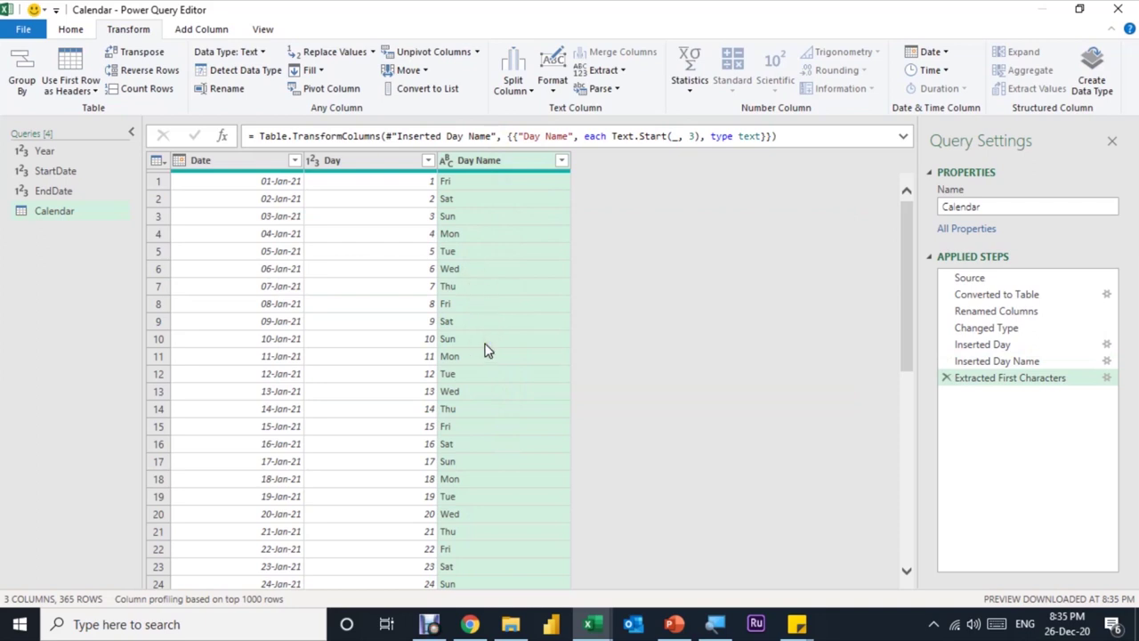
Try transforming the Date column itself into day numbers, and remove that applied step.
left_click(234, 157)
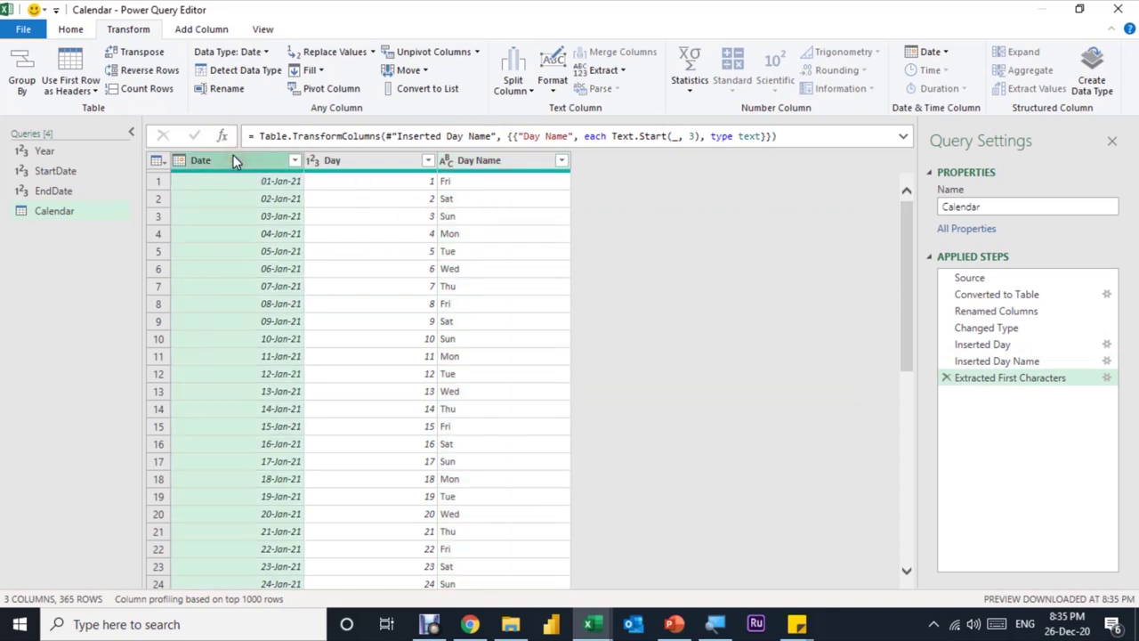
left_click(201, 28)
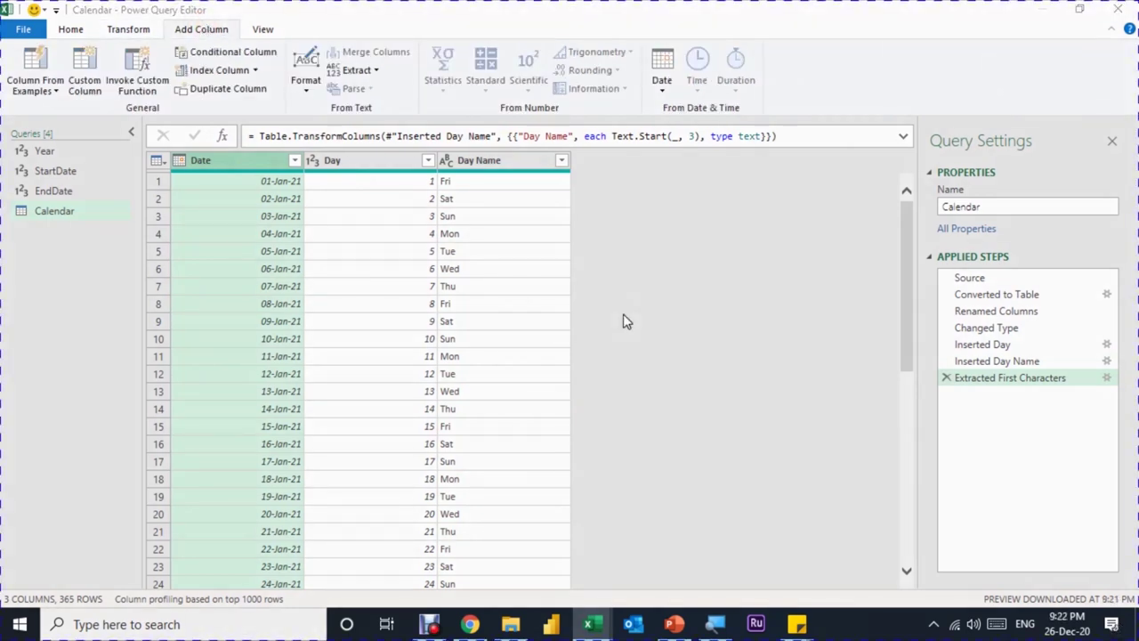
left_click(130, 32)
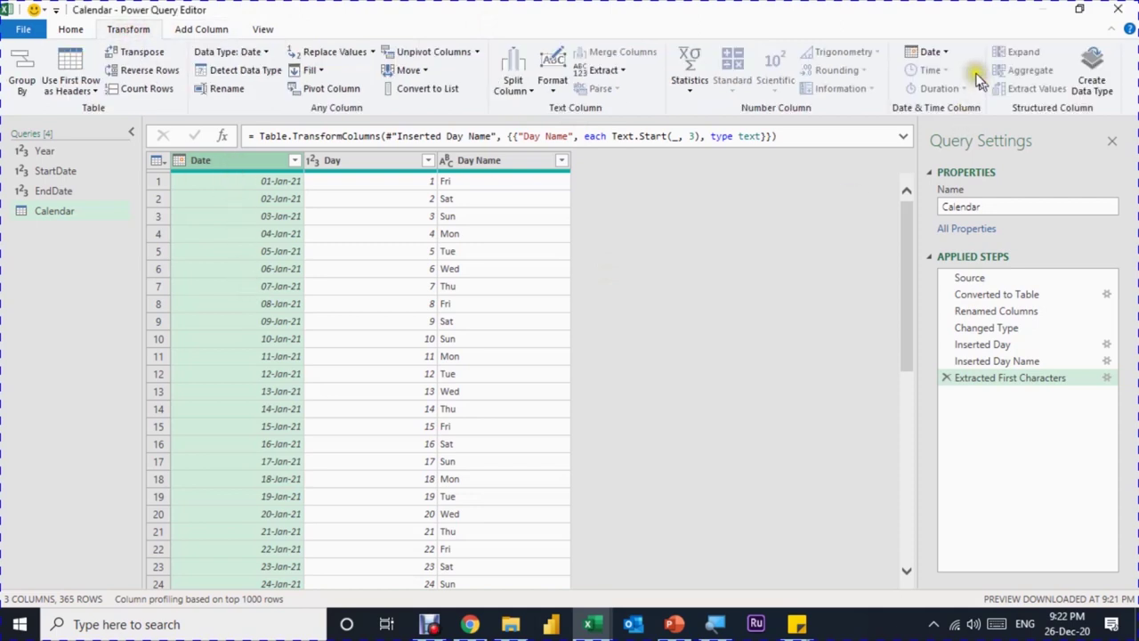
left_click(932, 52)
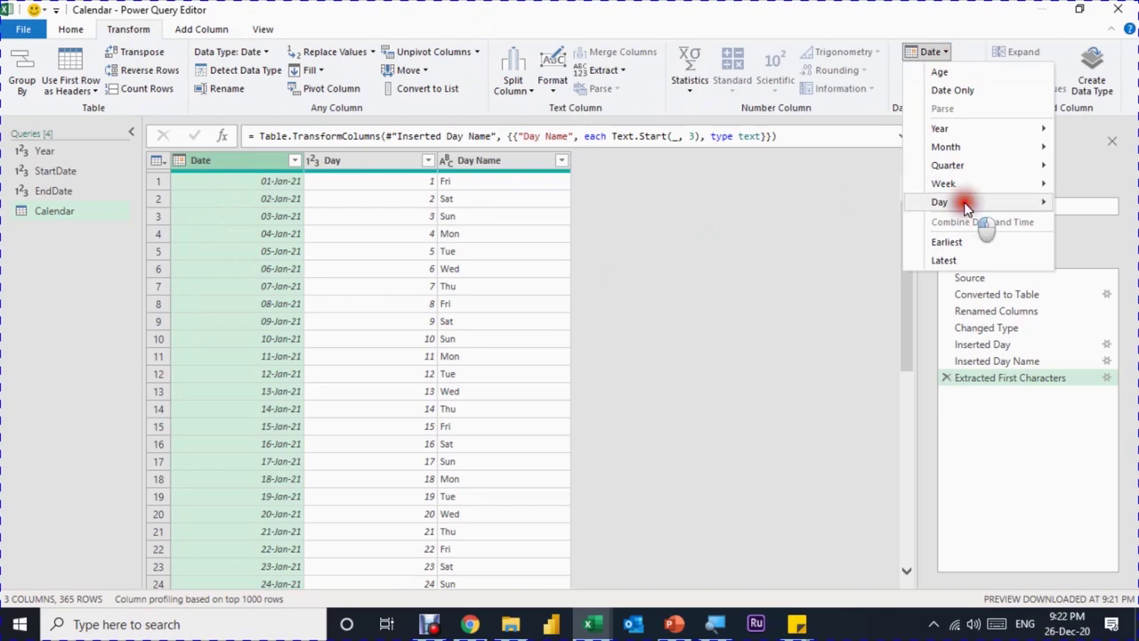
mouse_move(970, 203)
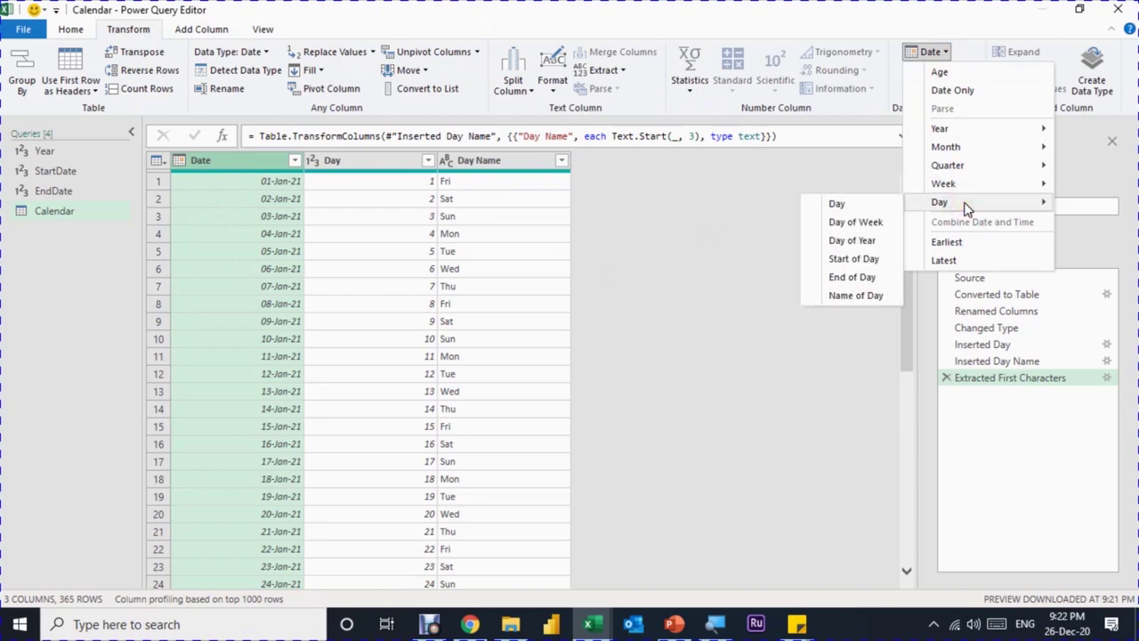
left_click(871, 206)
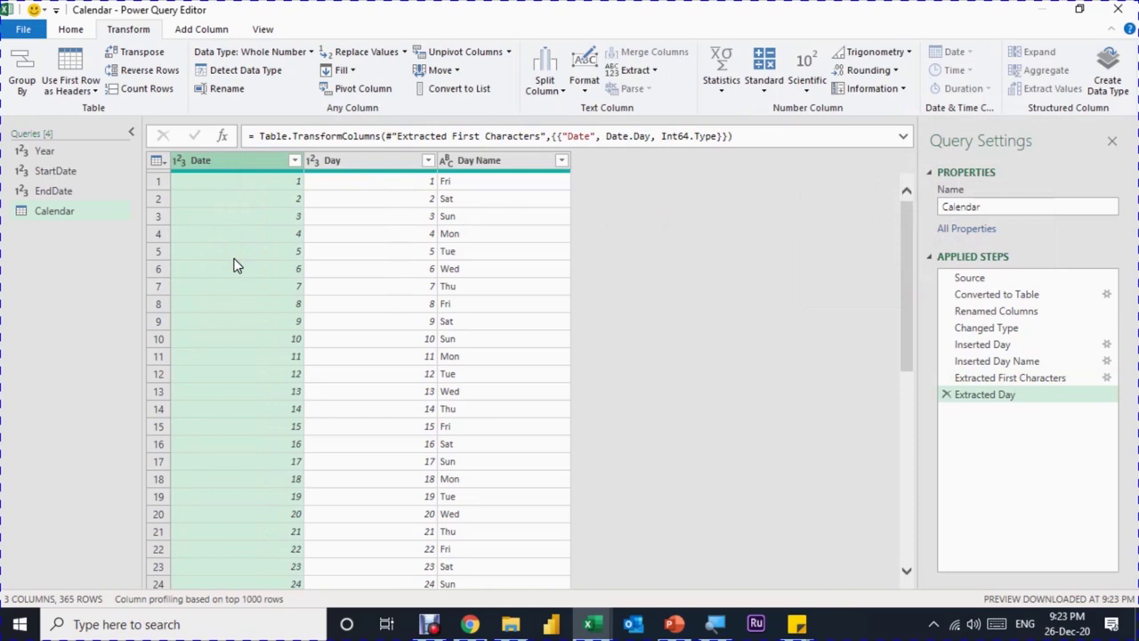
left_click(948, 395)
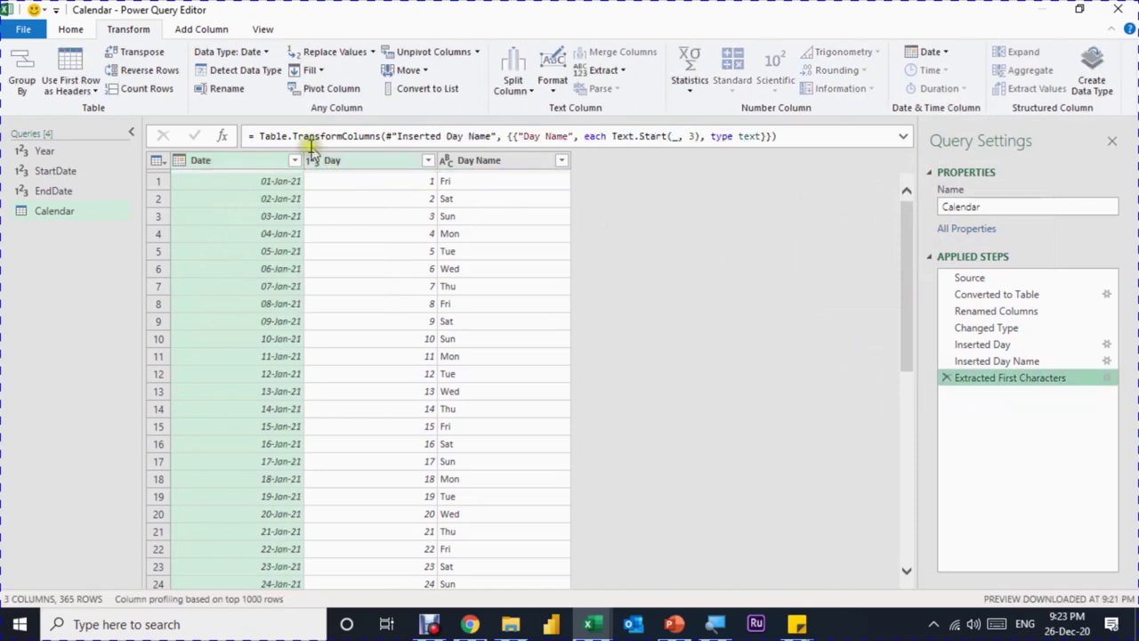
Add a Week of Year column derived from the Date column and look through its filter values without applying a filter.
left_click(188, 29)
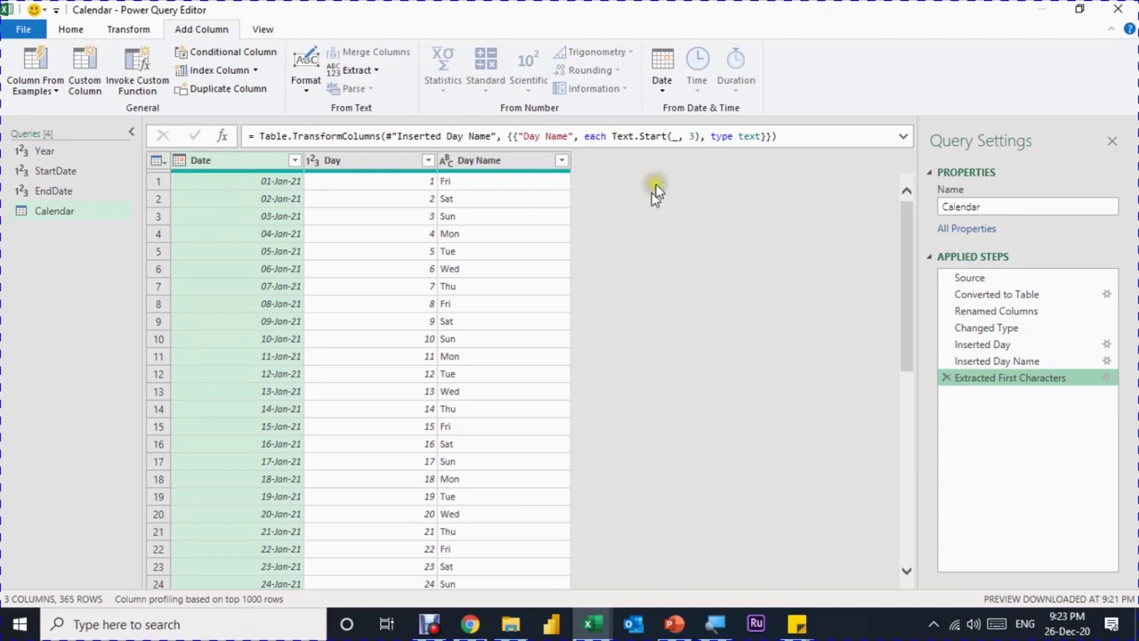
left_click(664, 92)
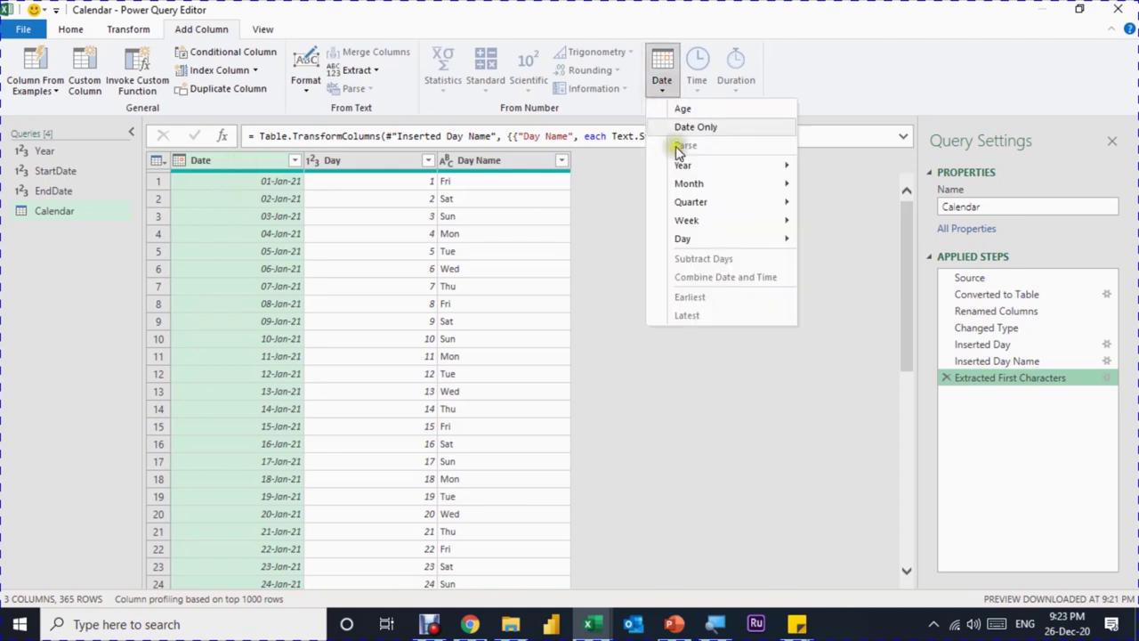
mouse_move(701, 214)
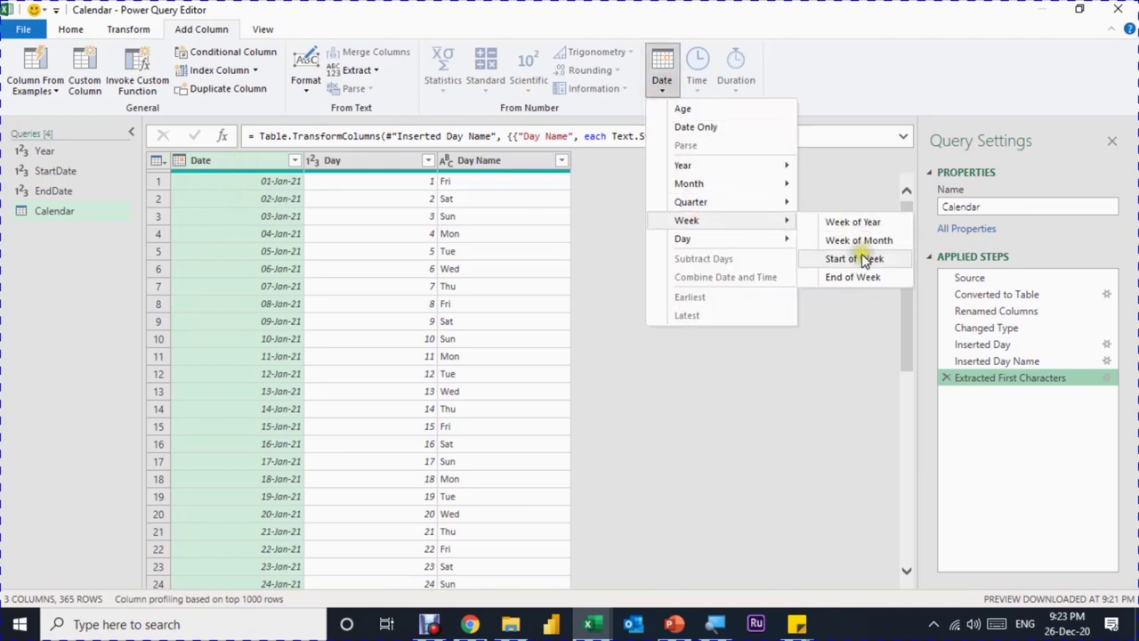
left_click(857, 222)
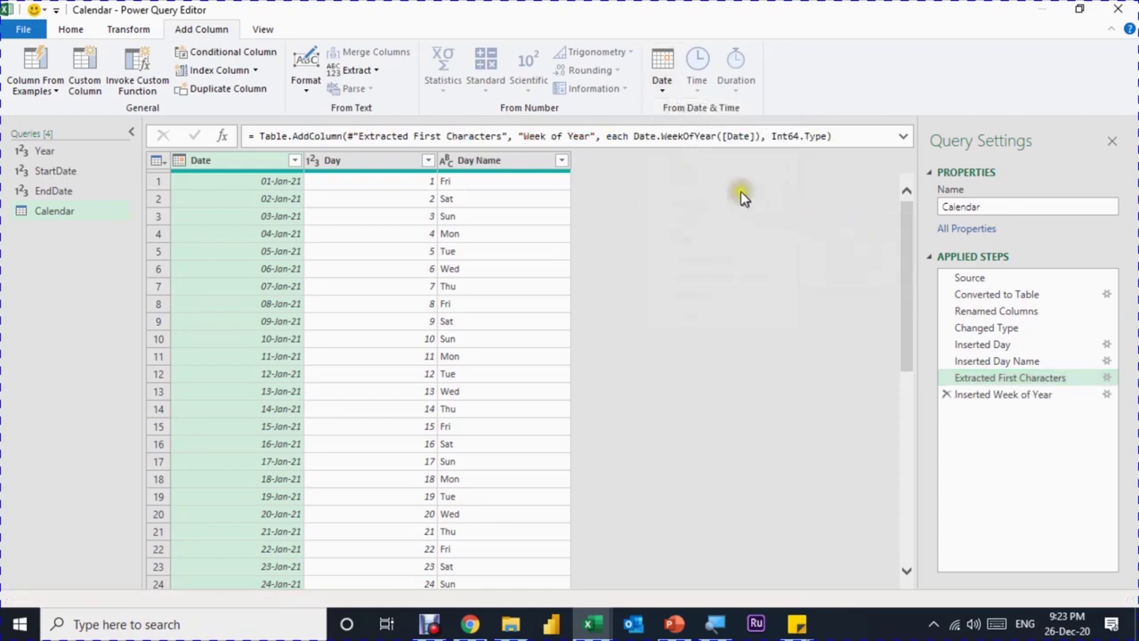
left_click(698, 162)
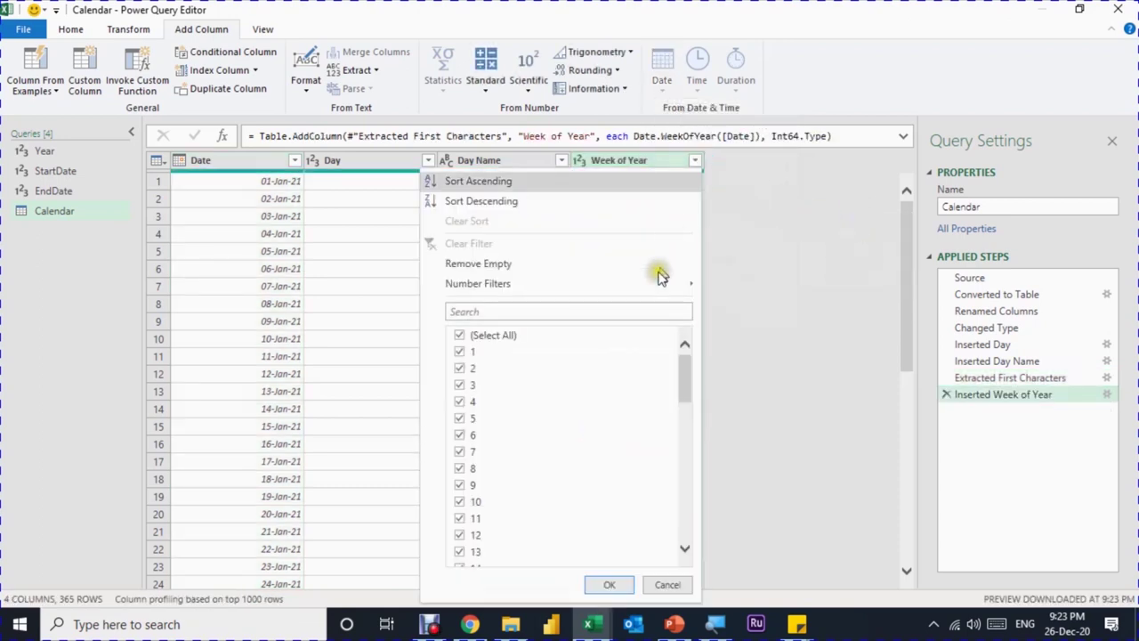
mouse_move(682, 378)
left_mouse_down()
mouse_move(677, 540)
mouse_move(689, 358)
left_mouse_up()
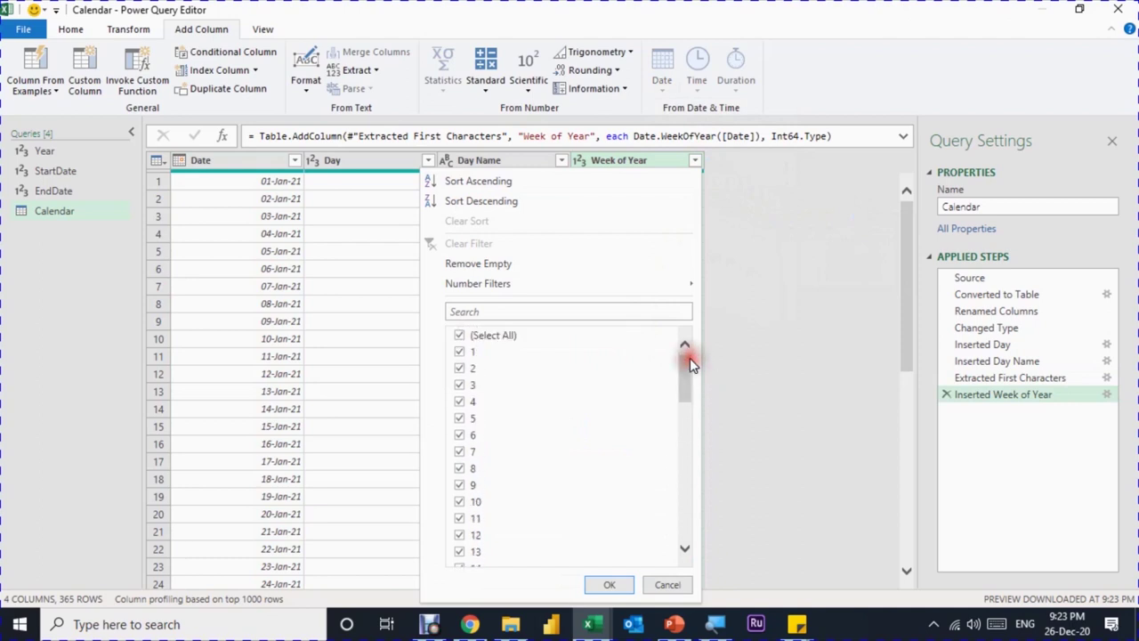
left_click(714, 285)
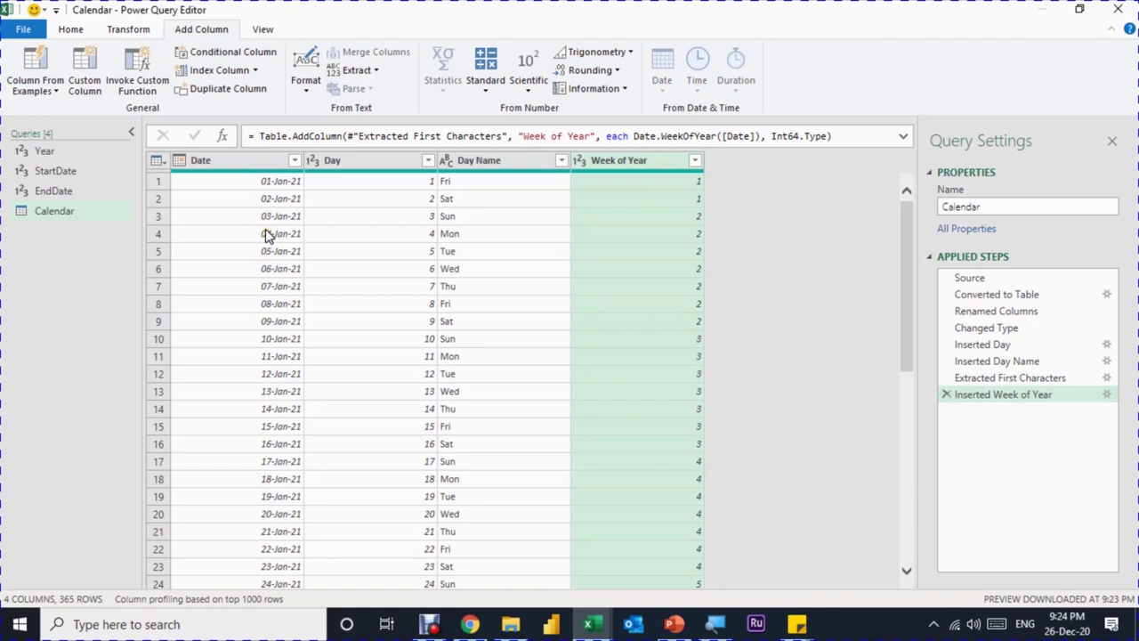
Transform the Date column in place to the start of each date's month.
left_click(254, 166)
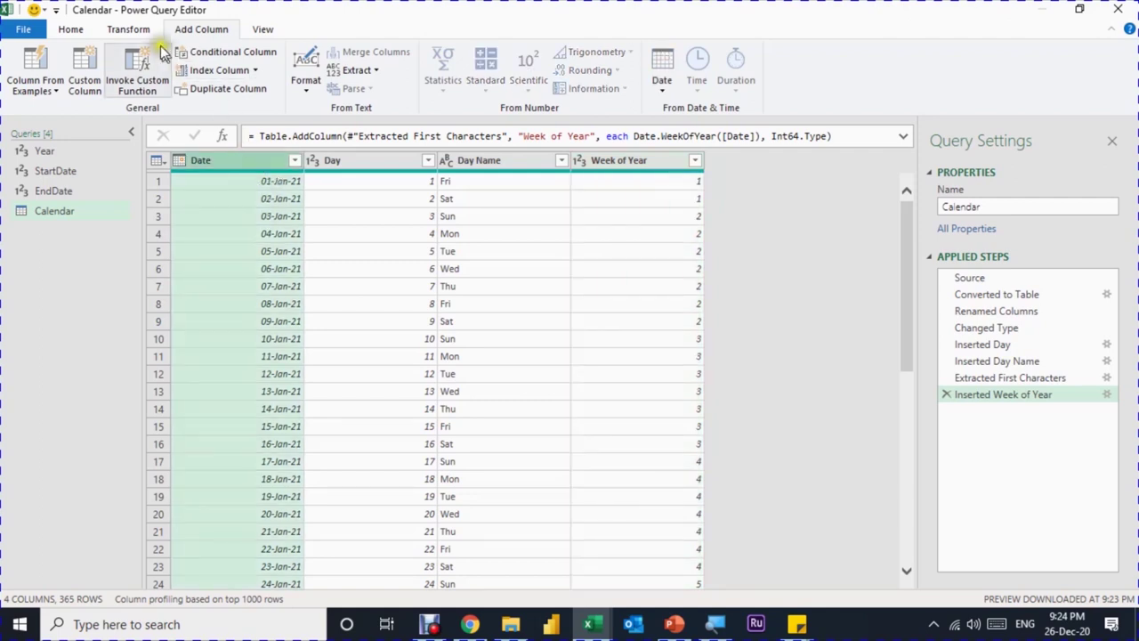
left_click(127, 29)
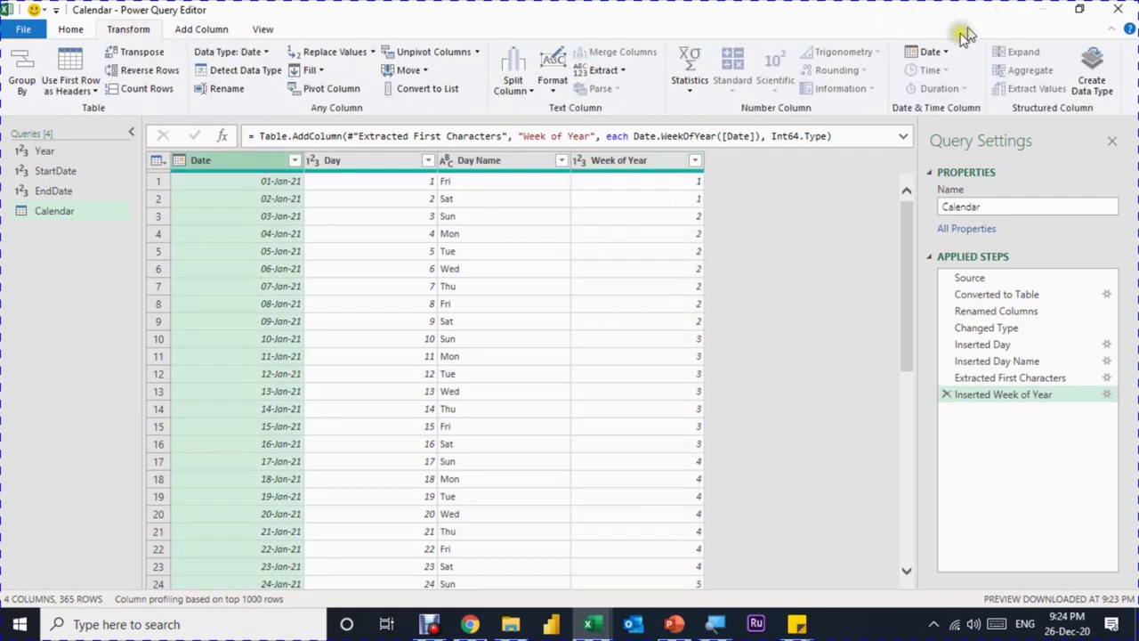
left_click(933, 52)
mouse_move(967, 146)
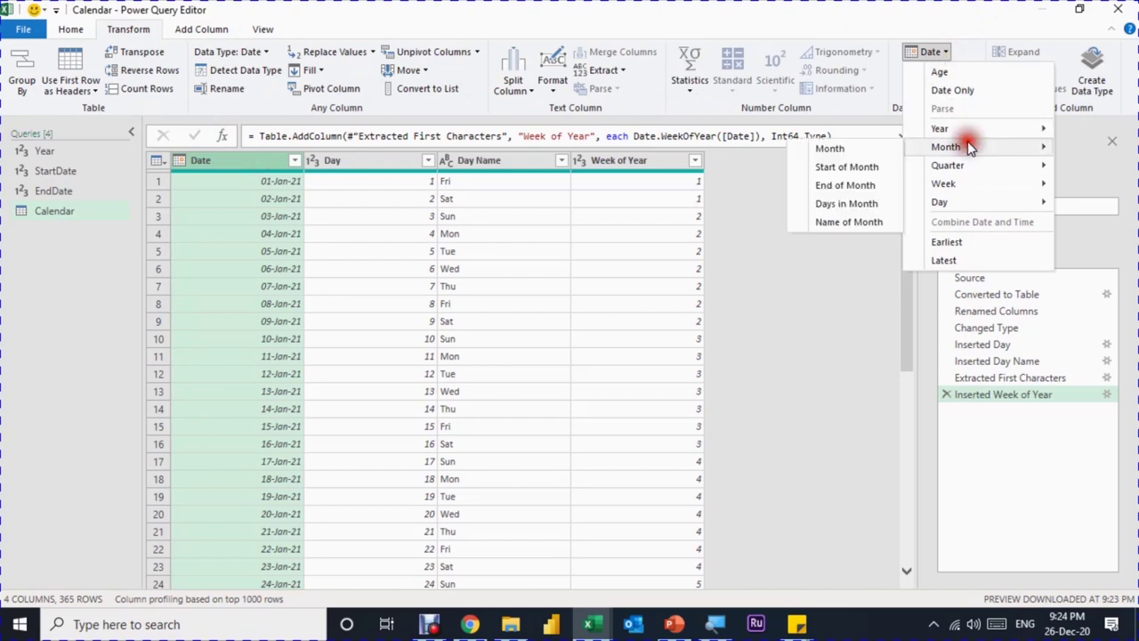
left_click(863, 168)
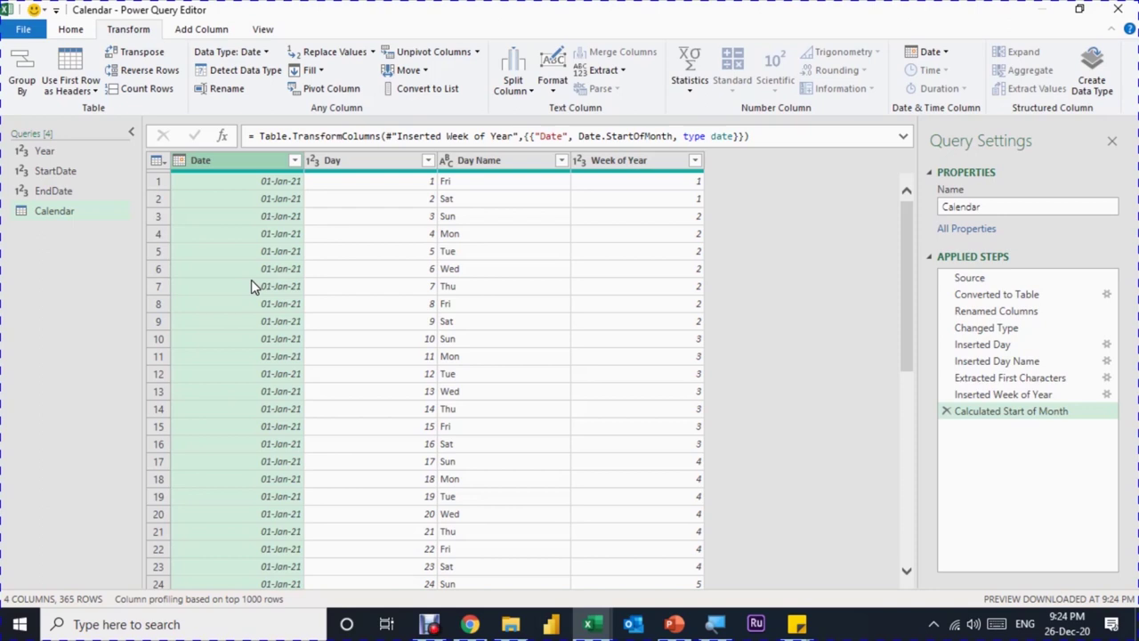
Pivot the Day Name column using Day as the values column, with the aggregate function set to Don't Aggregate.
left_click(494, 162)
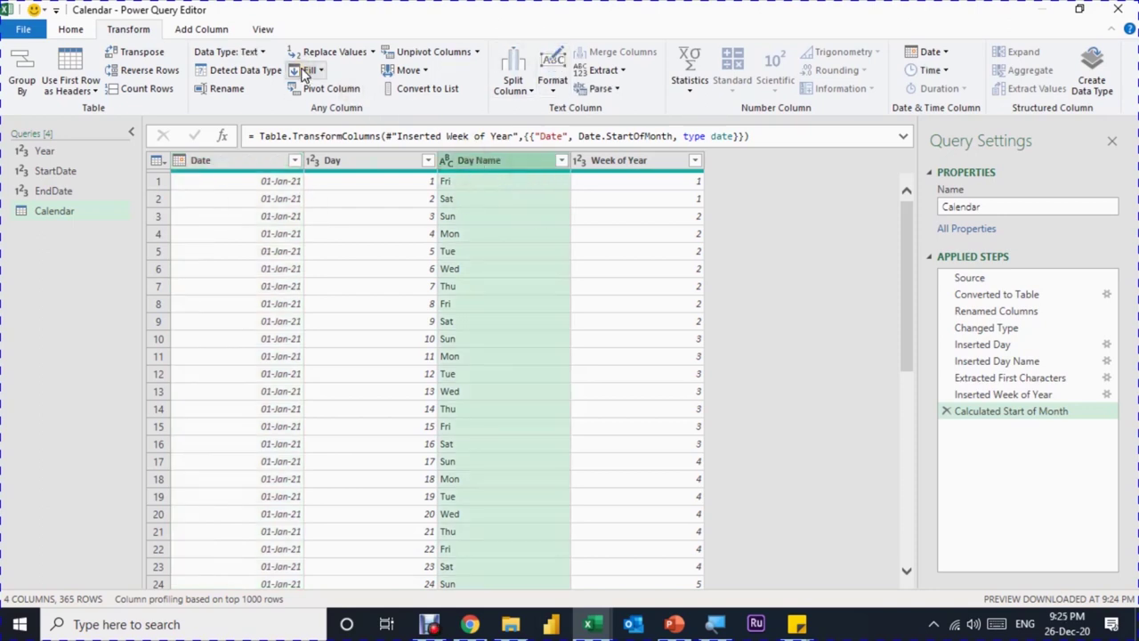
left_click(341, 93)
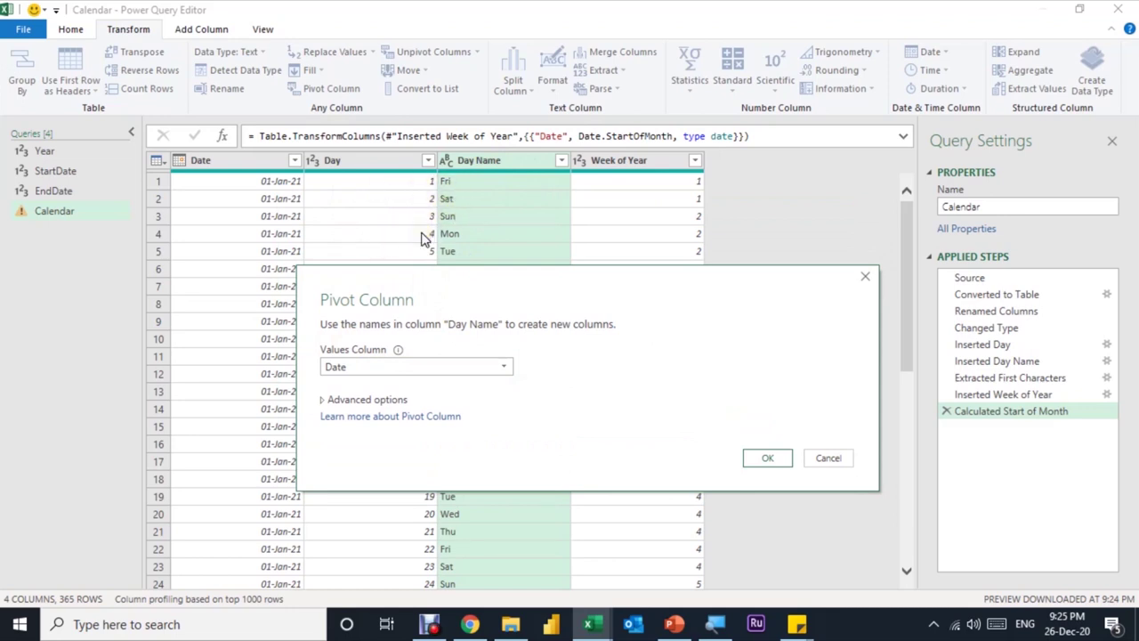
left_click(376, 374)
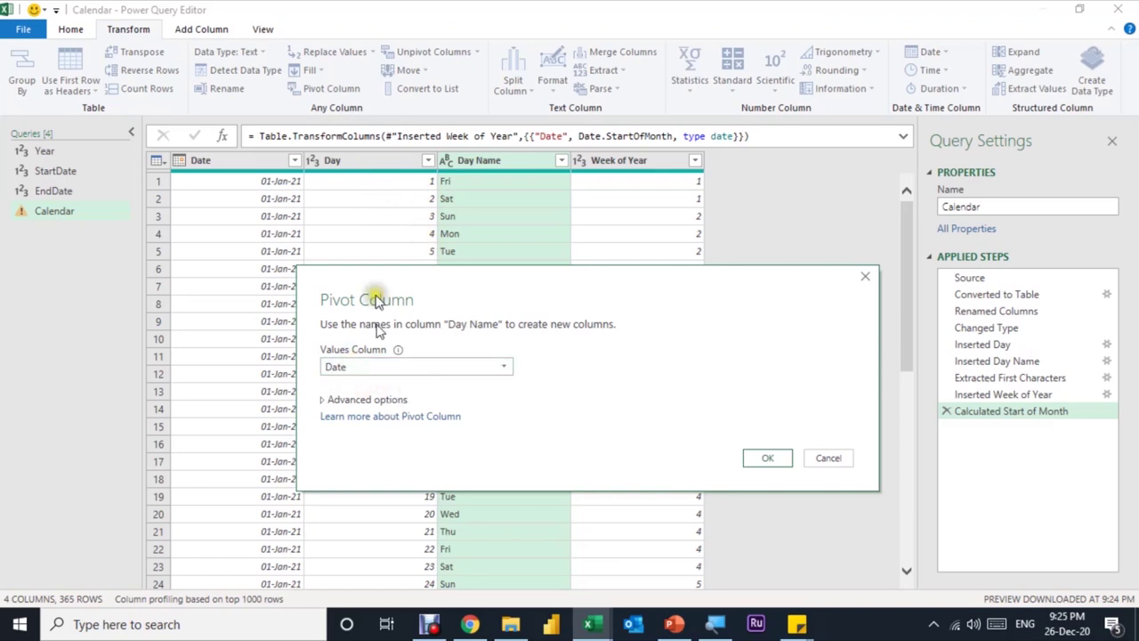
left_click(394, 371)
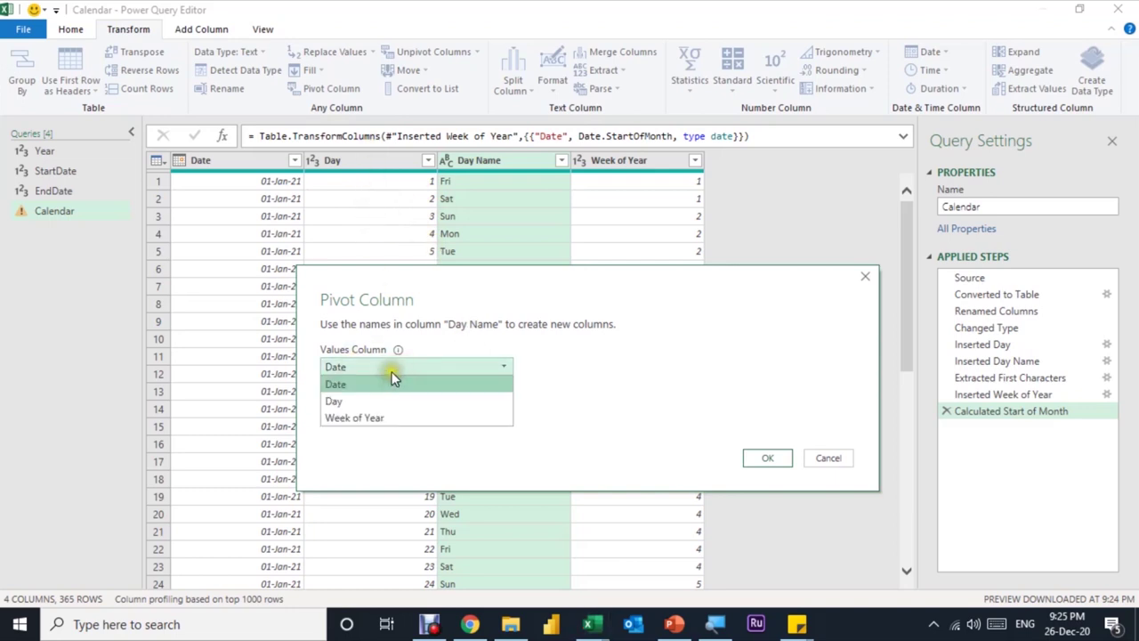
left_click(383, 400)
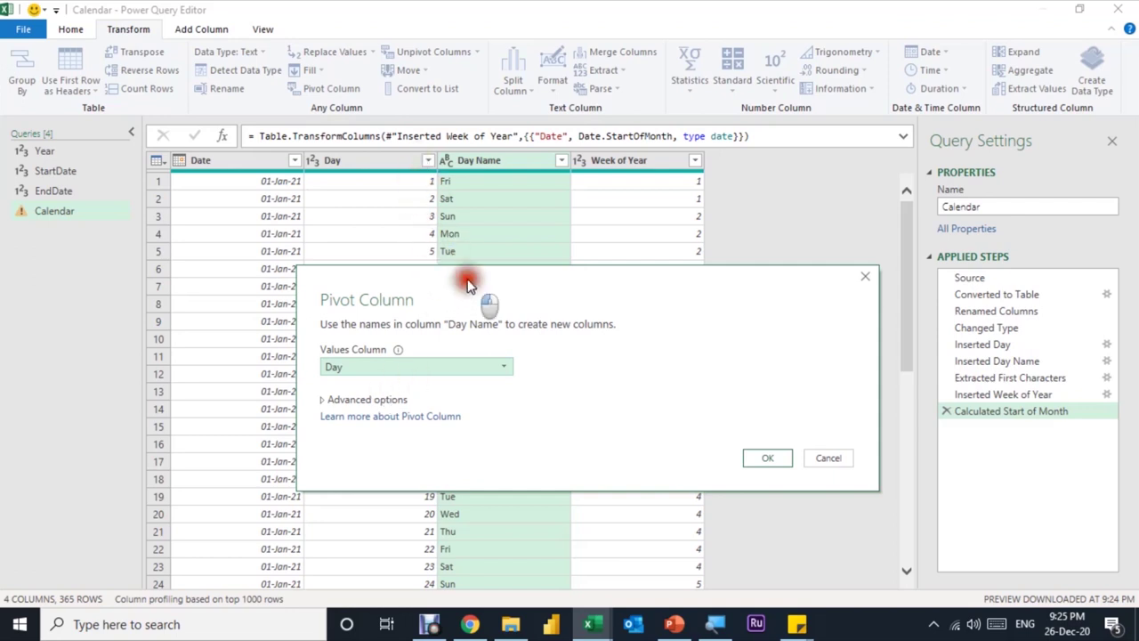
left_click_drag(471, 278, 404, 404)
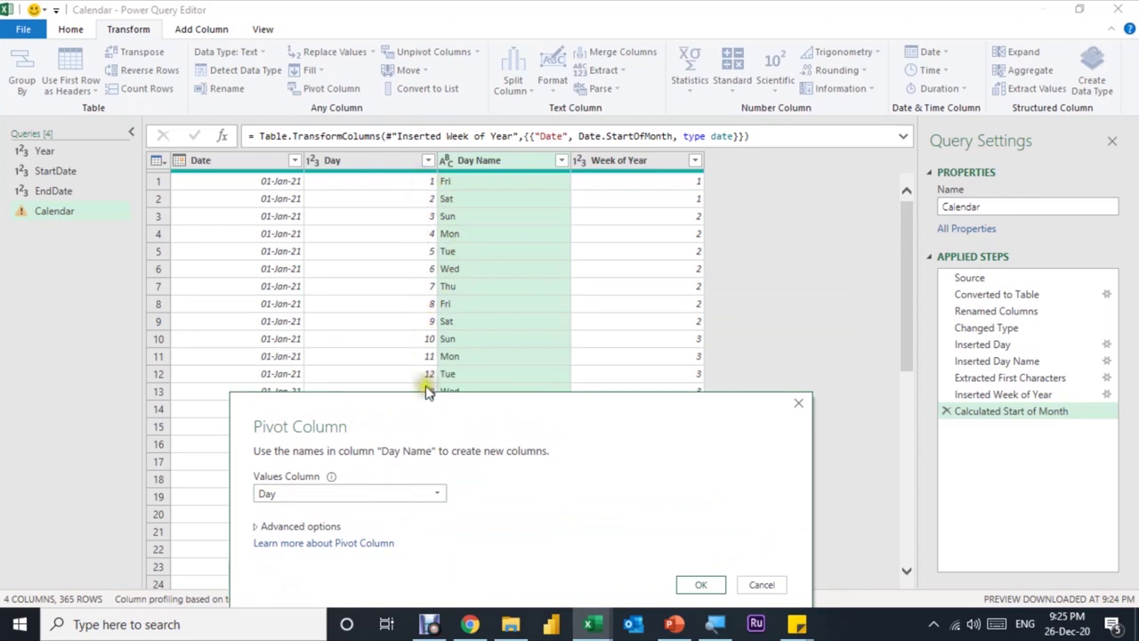
left_click_drag(417, 396, 522, 228)
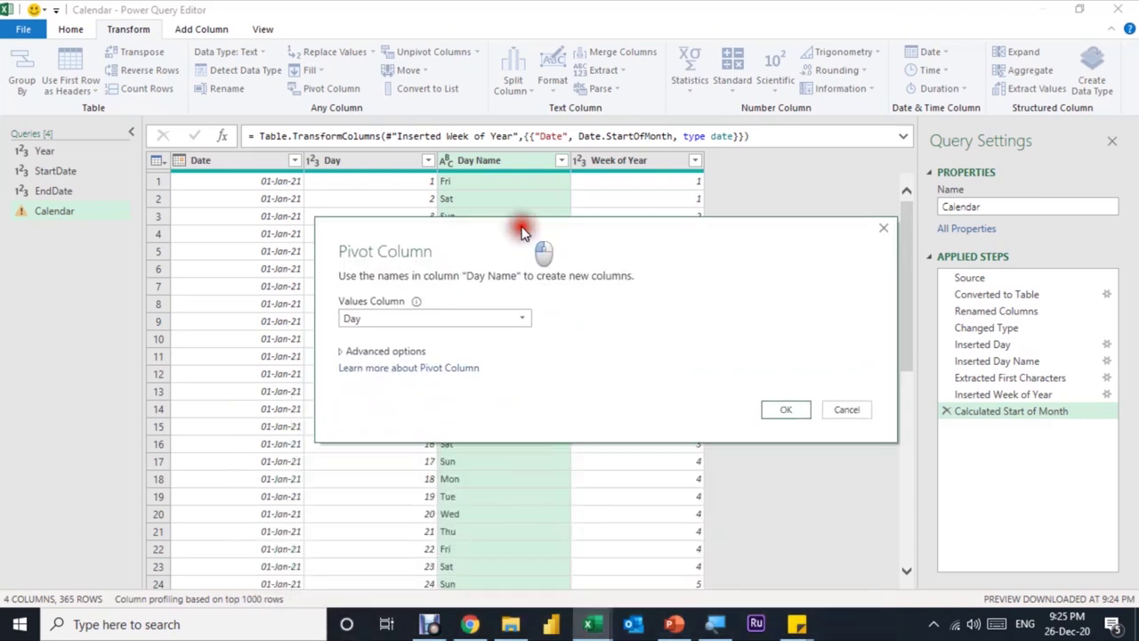
left_click(378, 351)
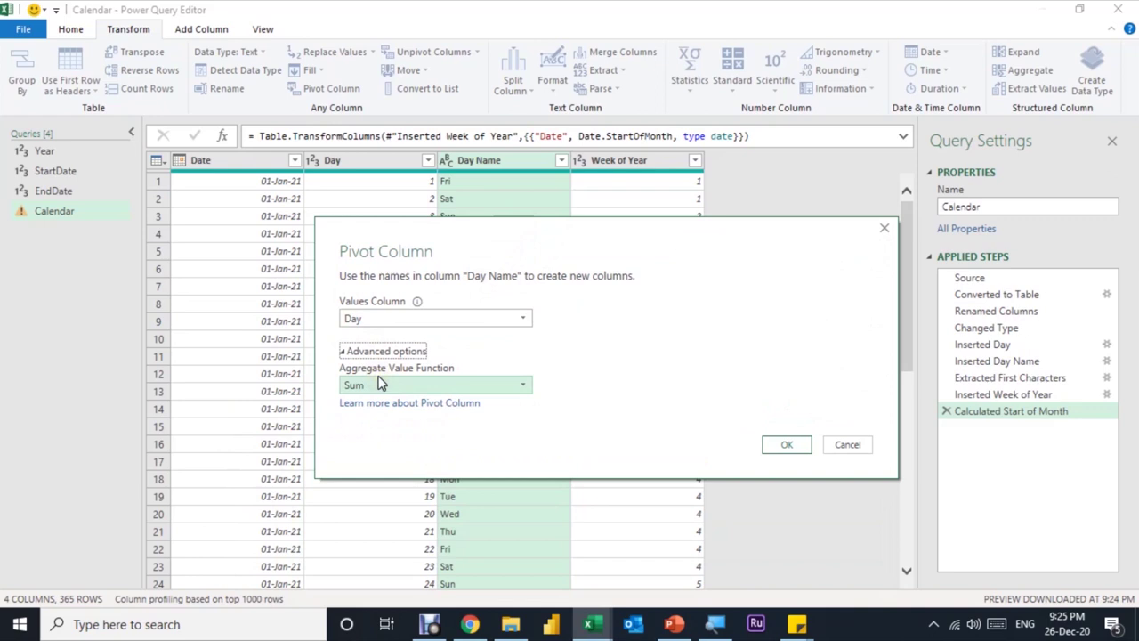
left_click(392, 385)
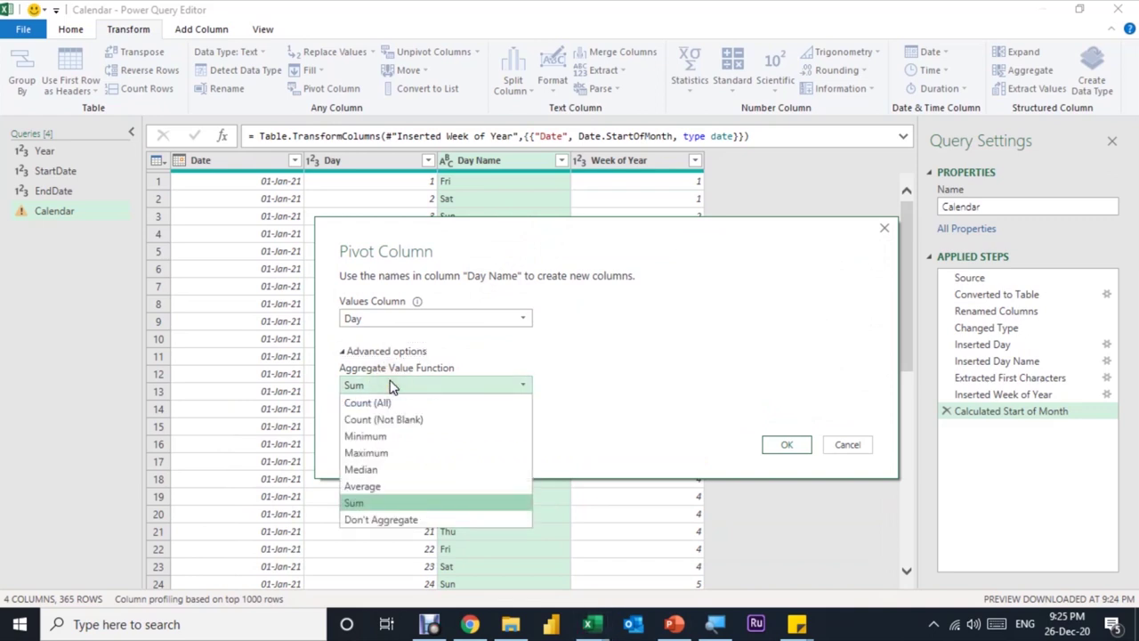
left_click(389, 520)
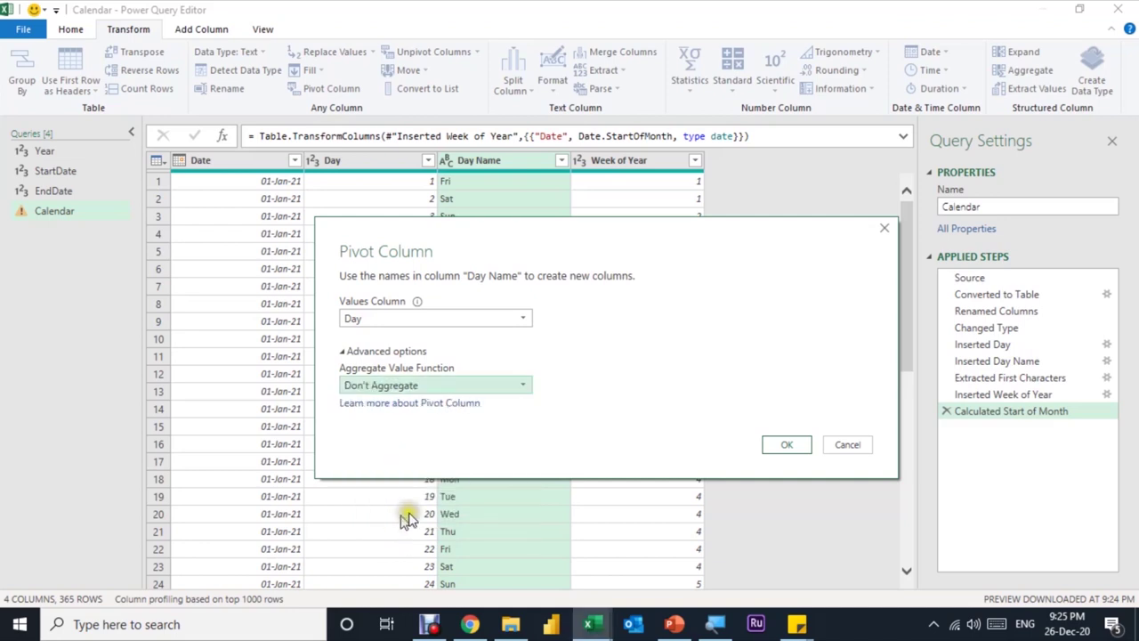
left_click(785, 443)
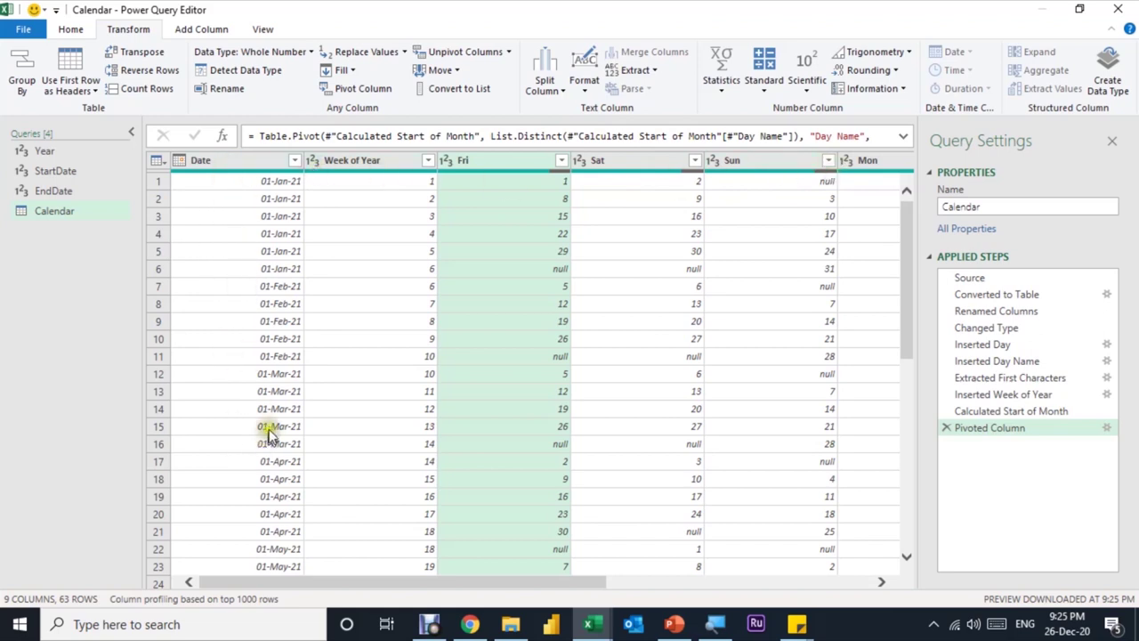
Remove the Week of Year column from the Calendar query.
left_click(373, 163)
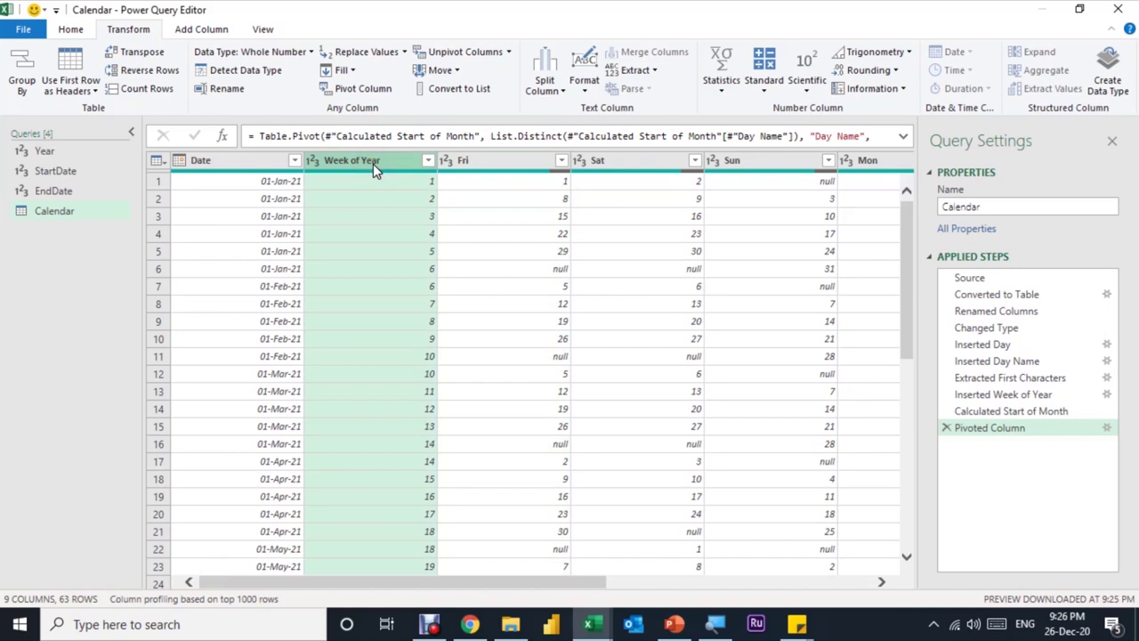
right_click(373, 164)
left_click(394, 201)
Transform the Date column in place into month names and extract only their first 3 characters.
left_click(255, 165)
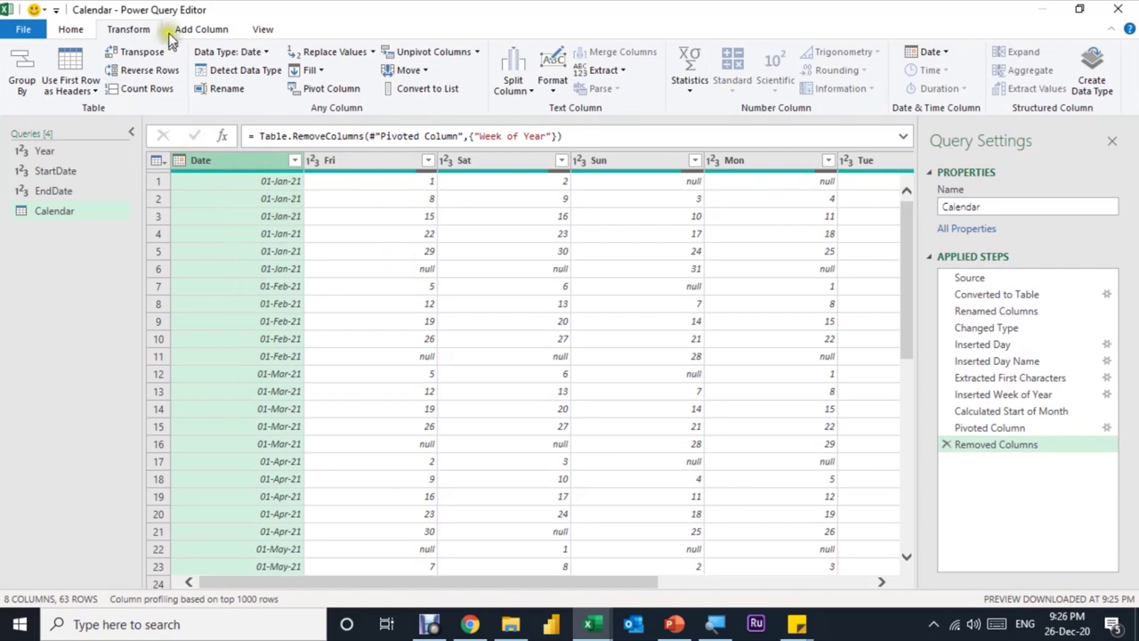
left_click(943, 55)
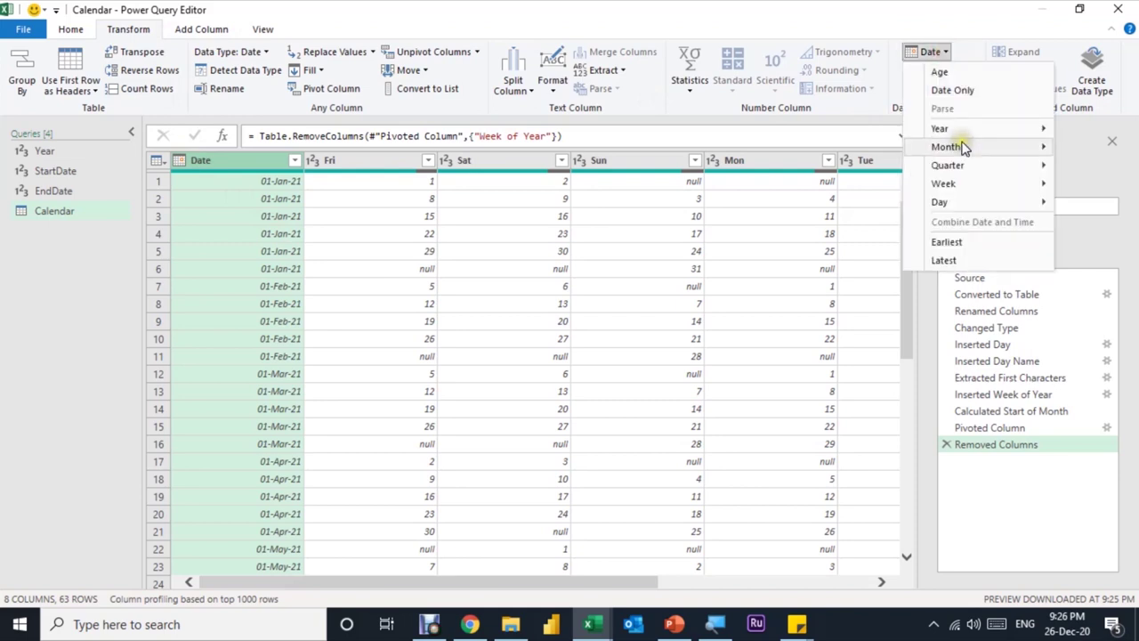
mouse_move(951, 147)
left_click(838, 229)
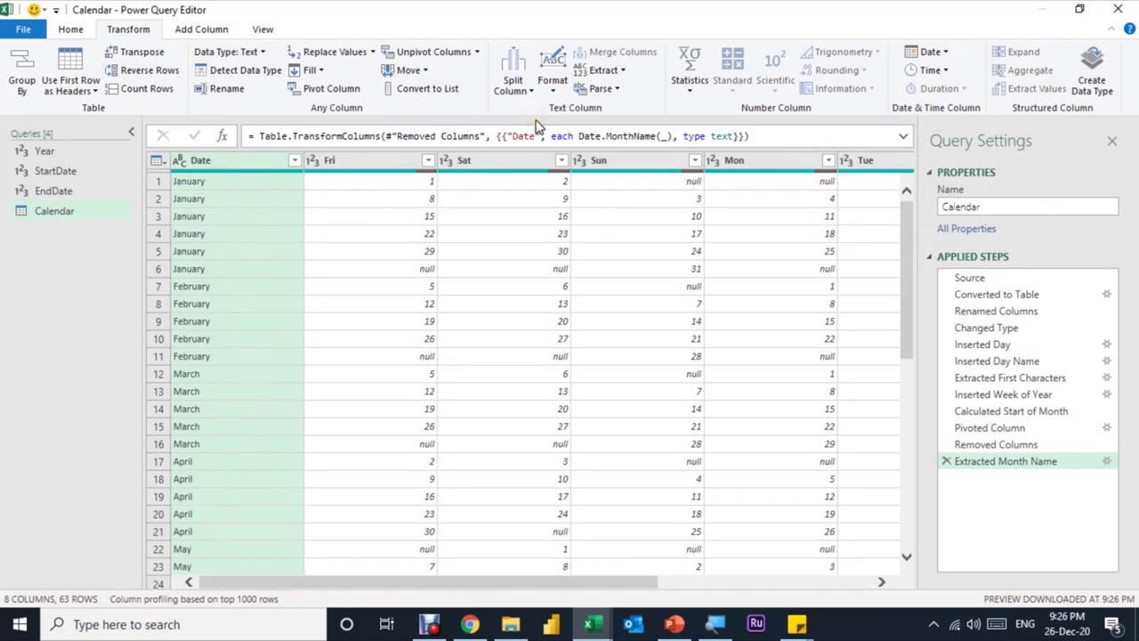
left_click(608, 72)
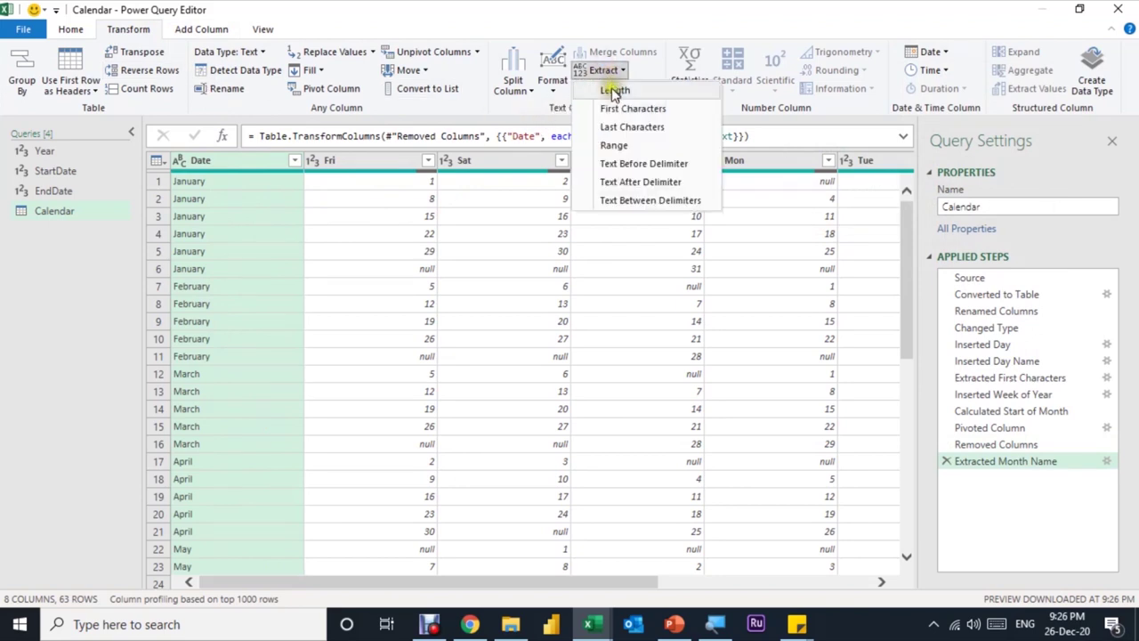
left_click(627, 109)
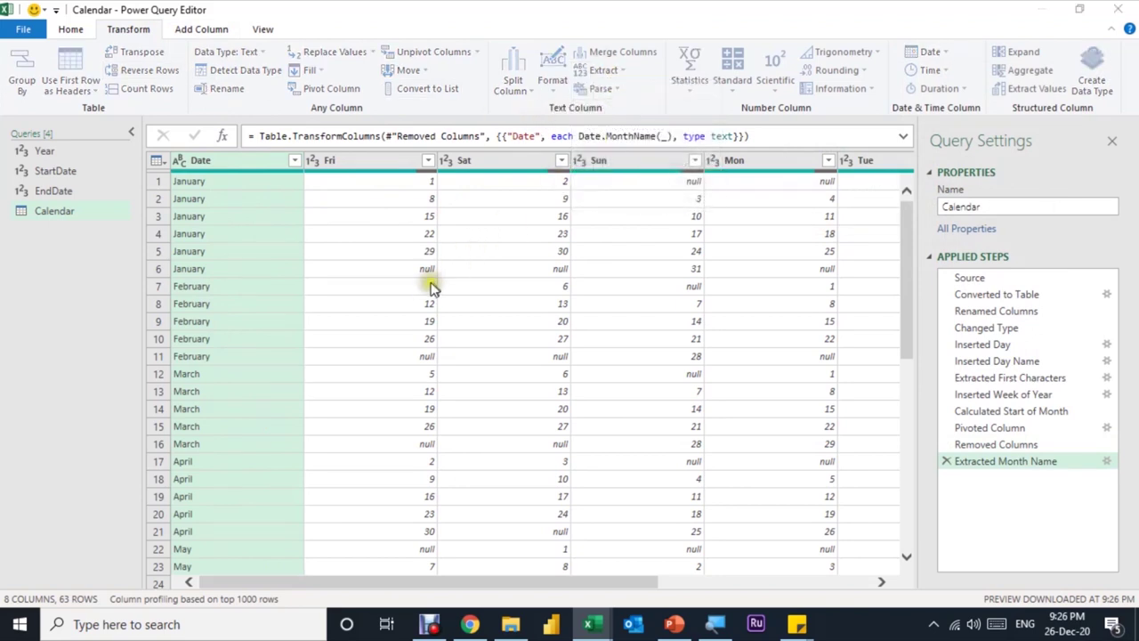
key("Return")
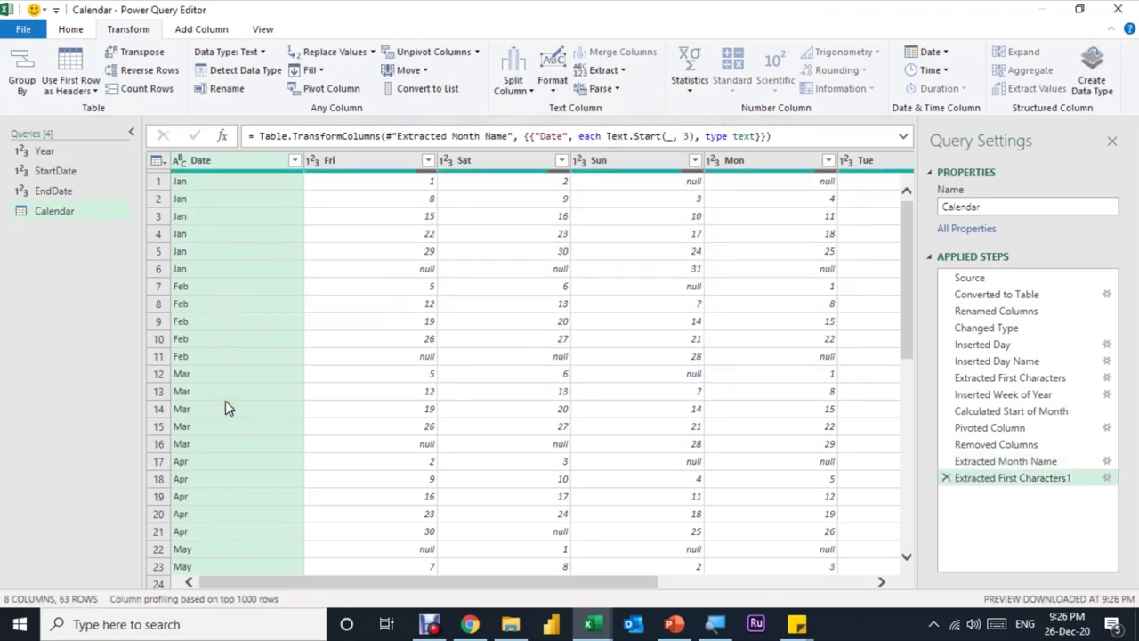
Move the Fri column and then the Sat column to the end so the weekdays run from Sun to Sat.
left_click(355, 169)
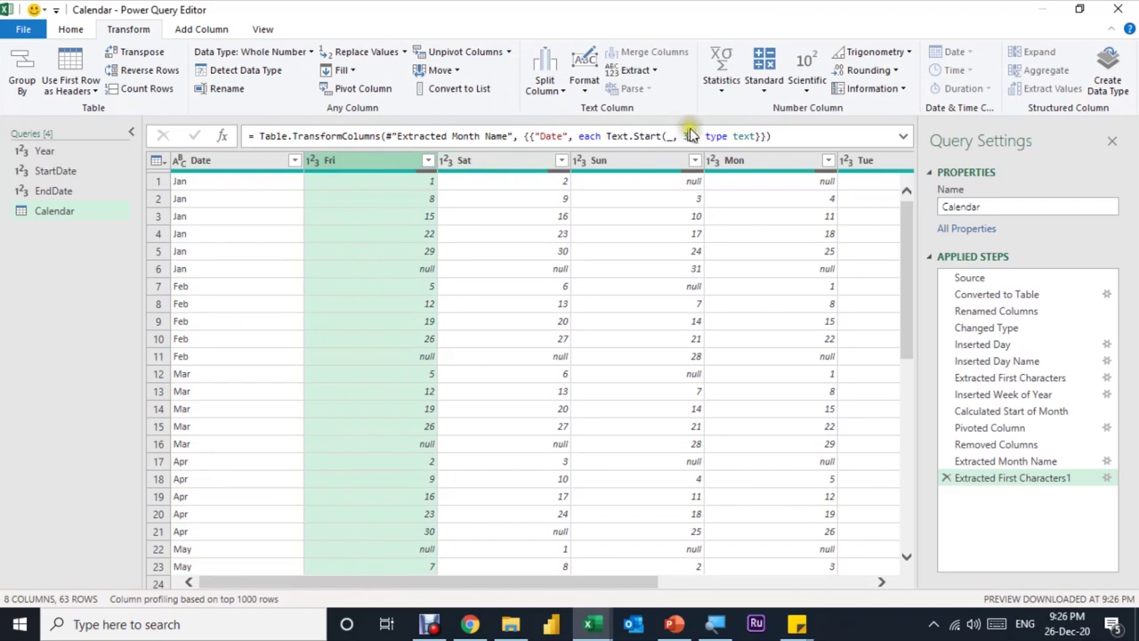
left_click(628, 168)
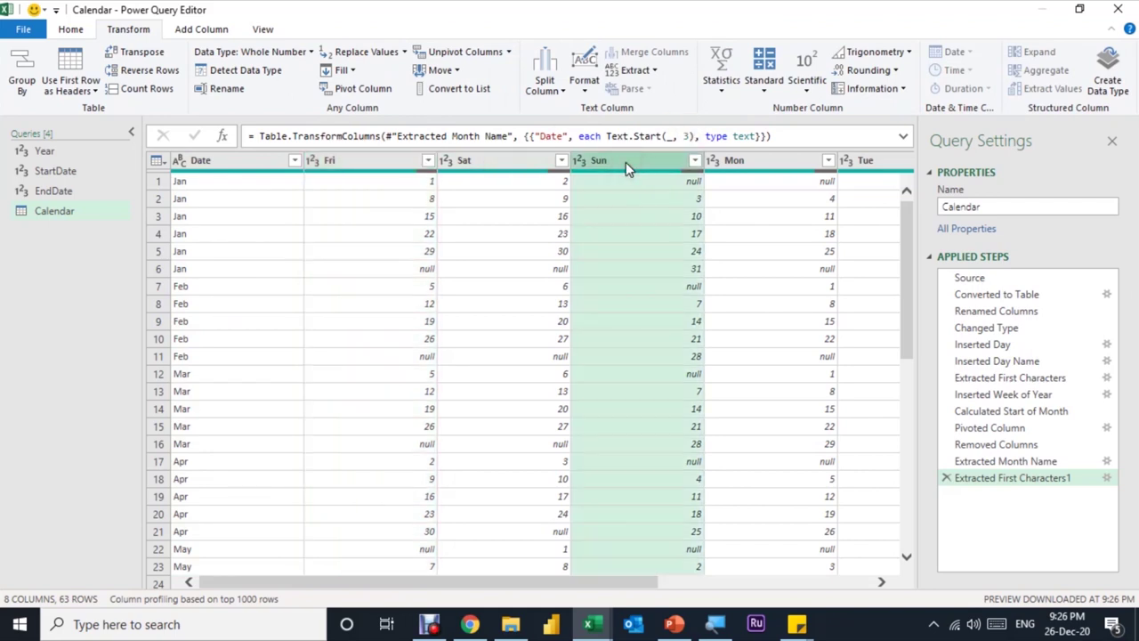
left_click(346, 168)
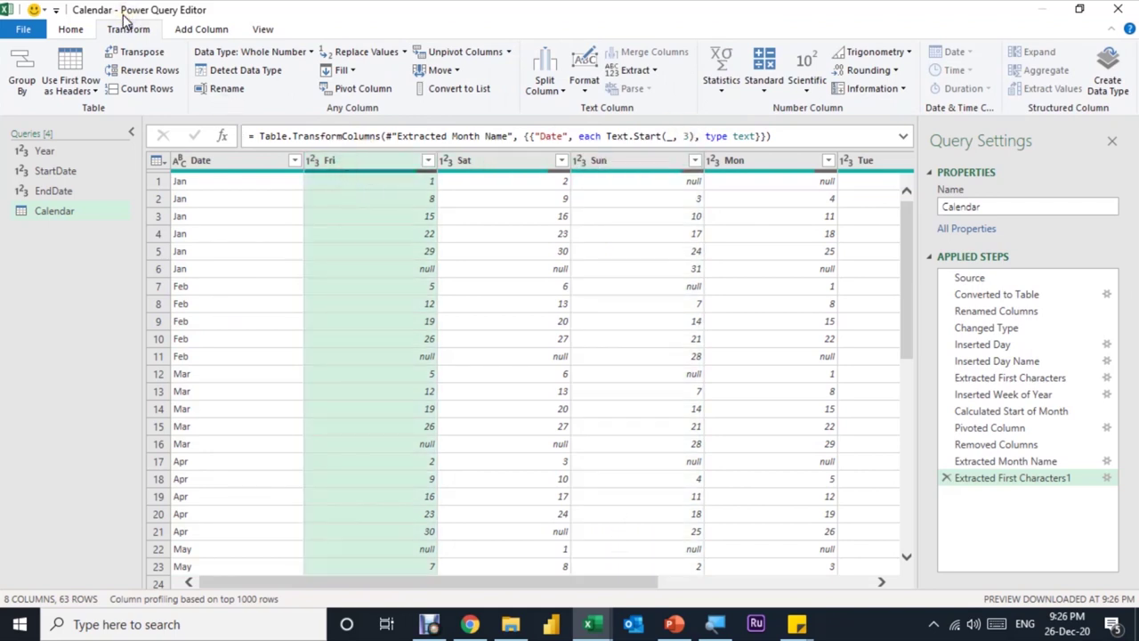
left_click(442, 70)
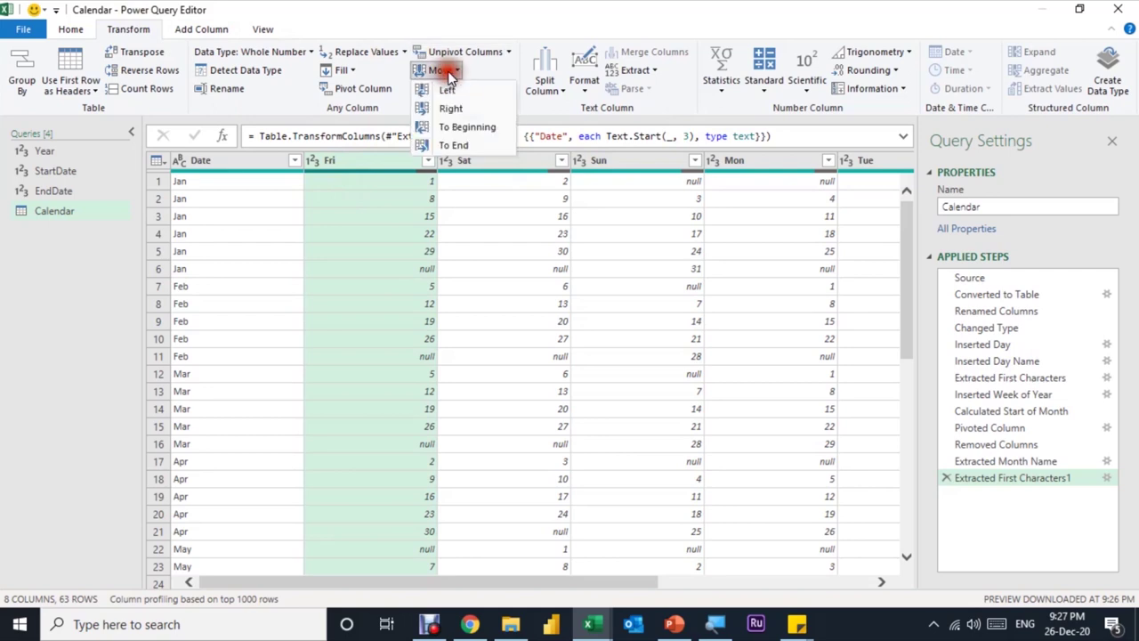
left_click(460, 145)
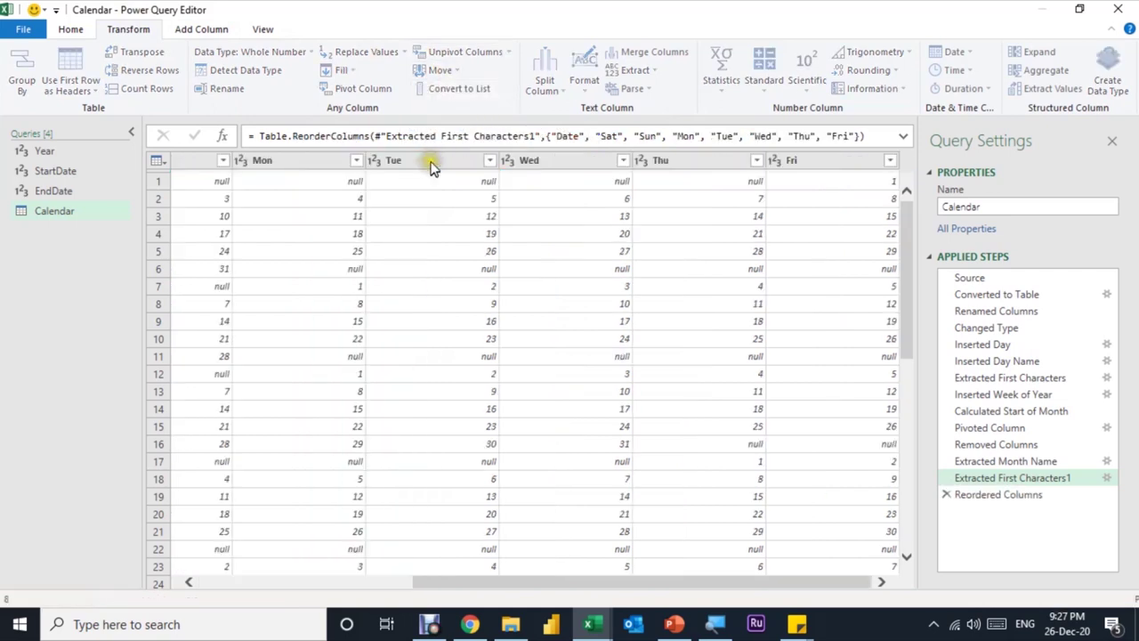
left_click_drag(488, 580, 247, 583)
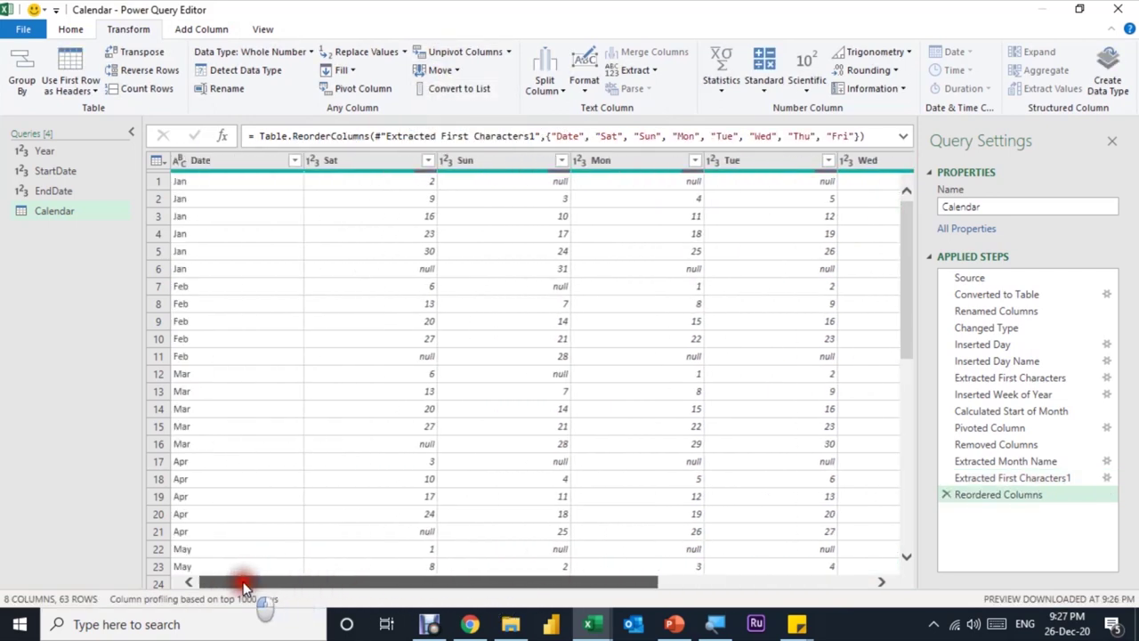
left_click(380, 165)
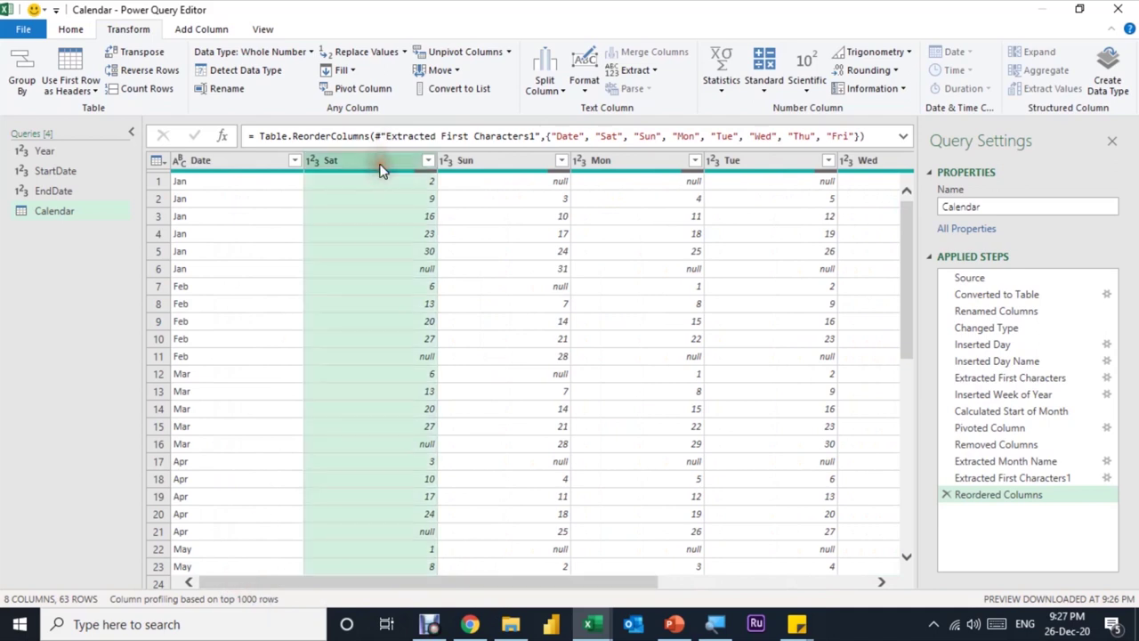
left_click(442, 71)
left_click(454, 145)
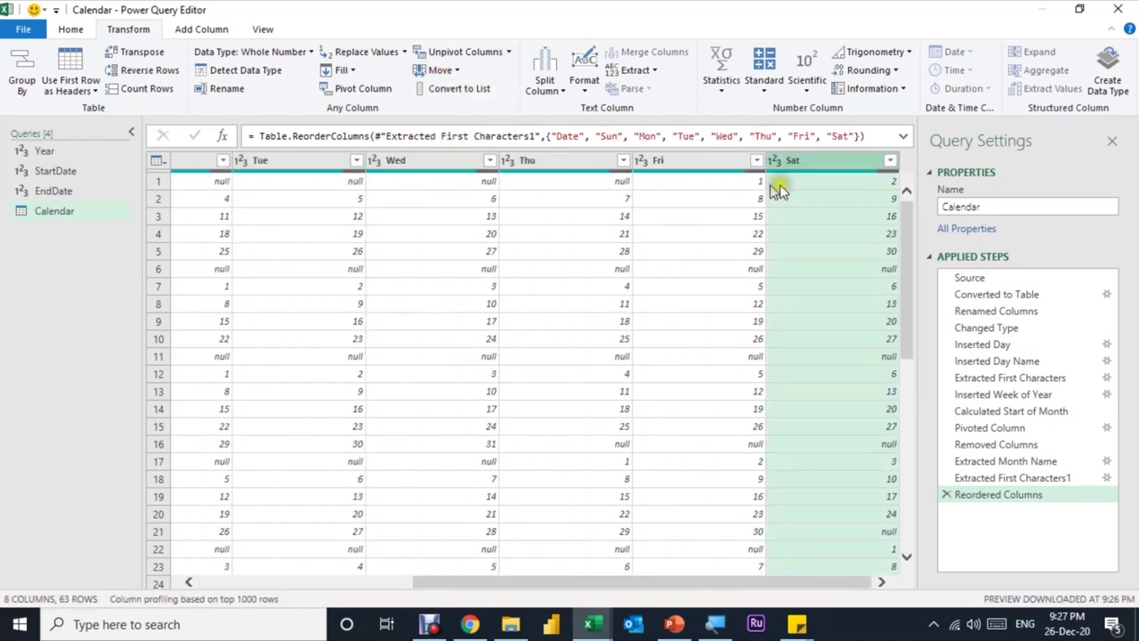
left_click_drag(437, 585, 159, 583)
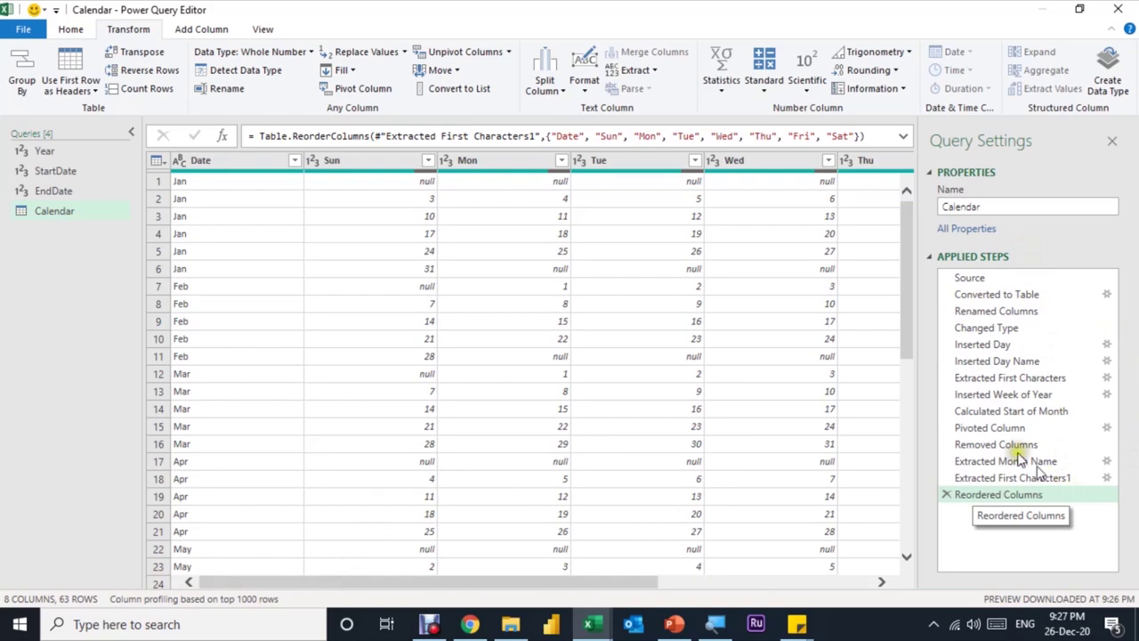
Close the query editor and load all the queries as connection only.
left_click(70, 29)
left_click(27, 83)
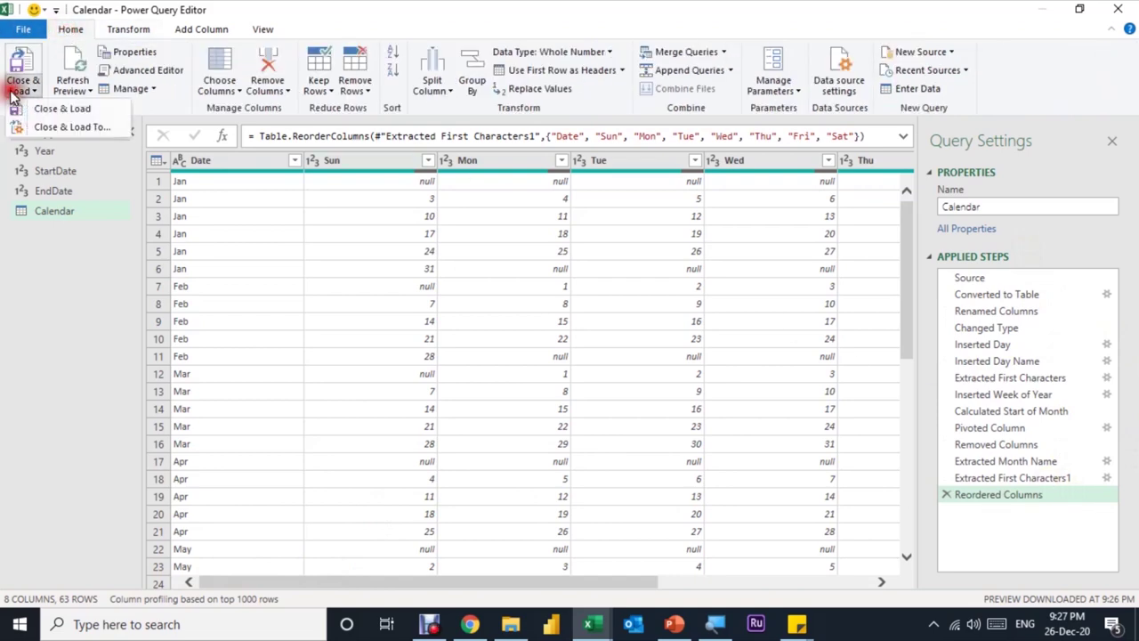
left_click(27, 127)
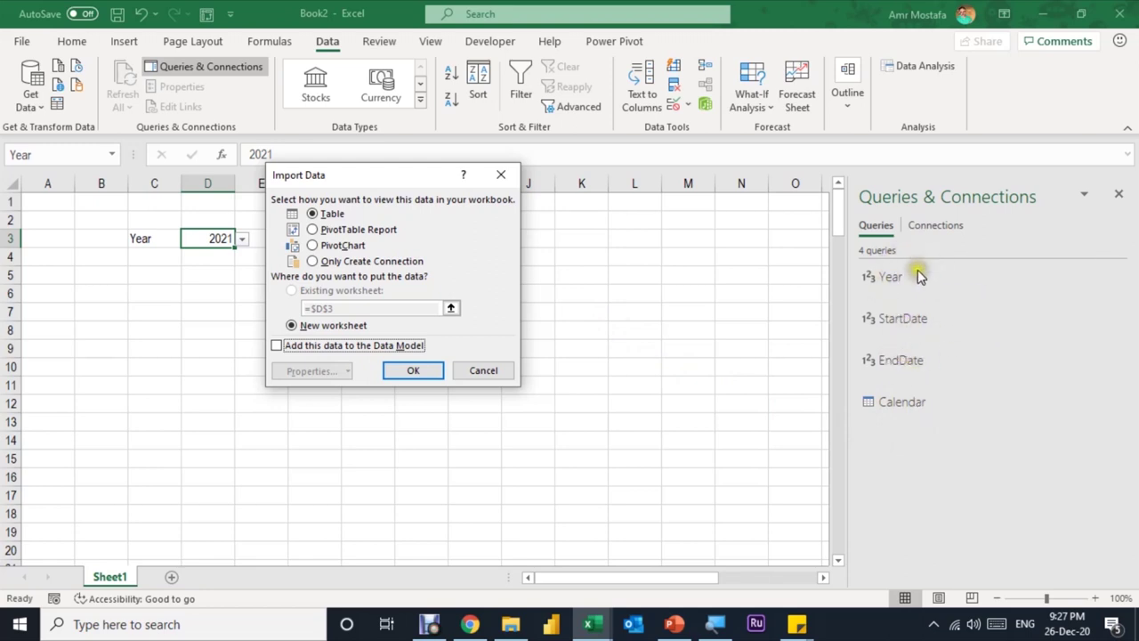
left_click(369, 261)
left_click(406, 372)
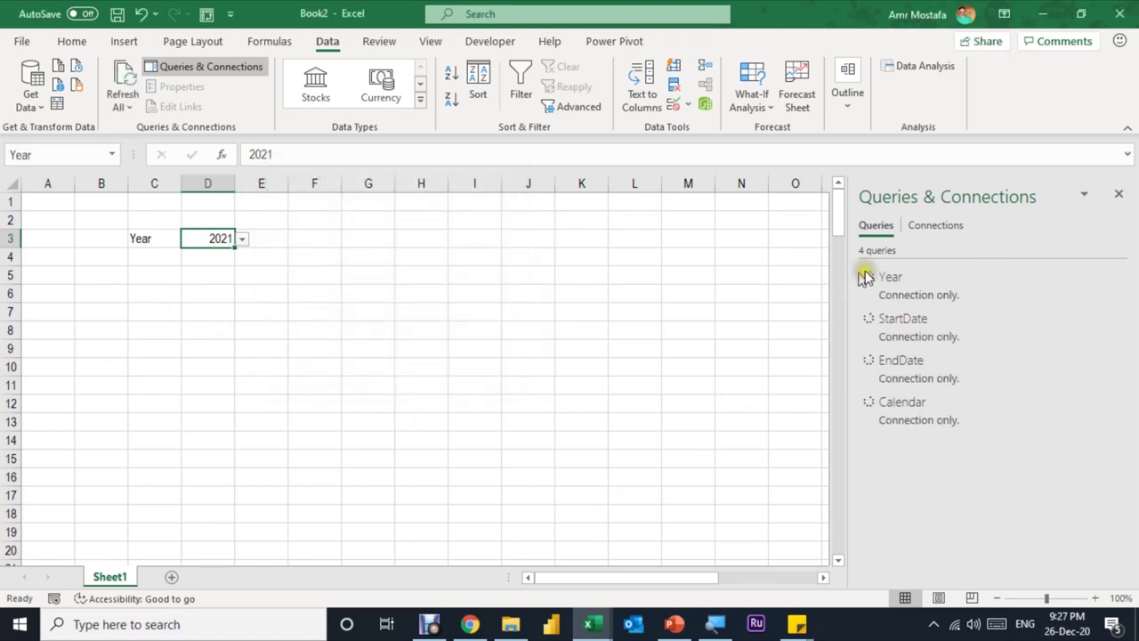
Load the Calendar query as a table in the existing worksheet, starting at cell B6.
right_click(923, 426)
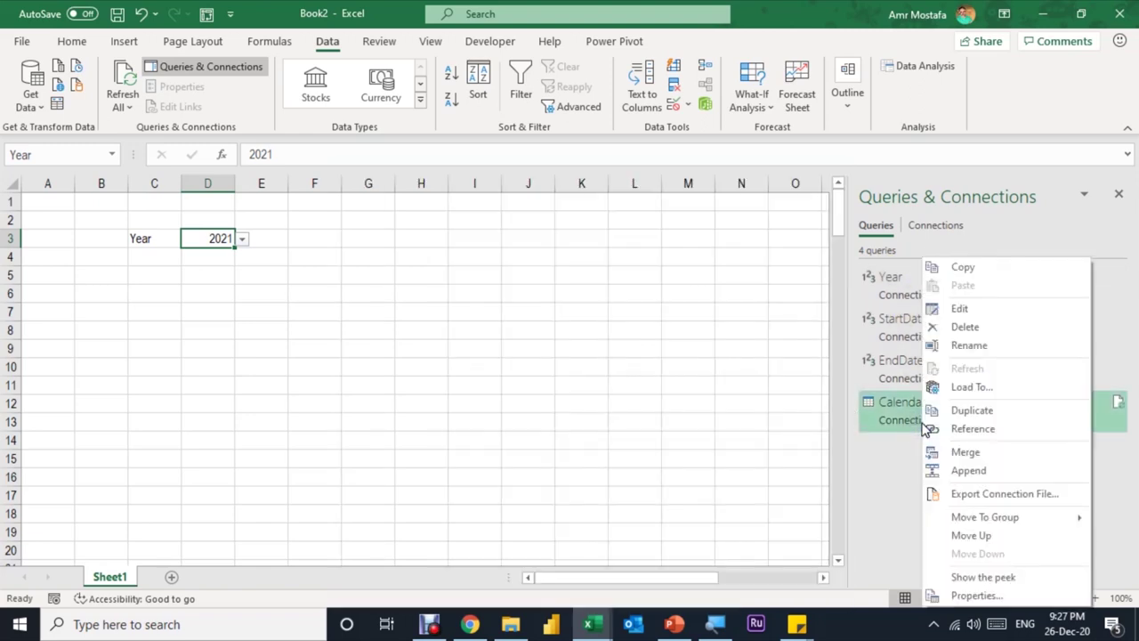
left_click(966, 389)
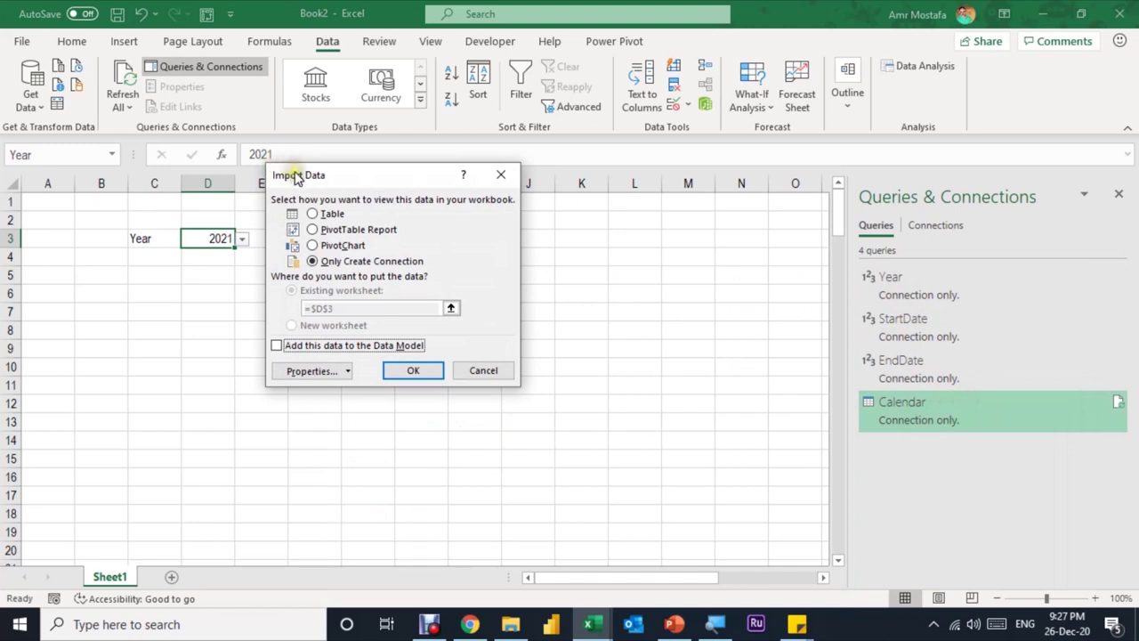
left_click_drag(274, 177, 431, 226)
left_click(484, 262)
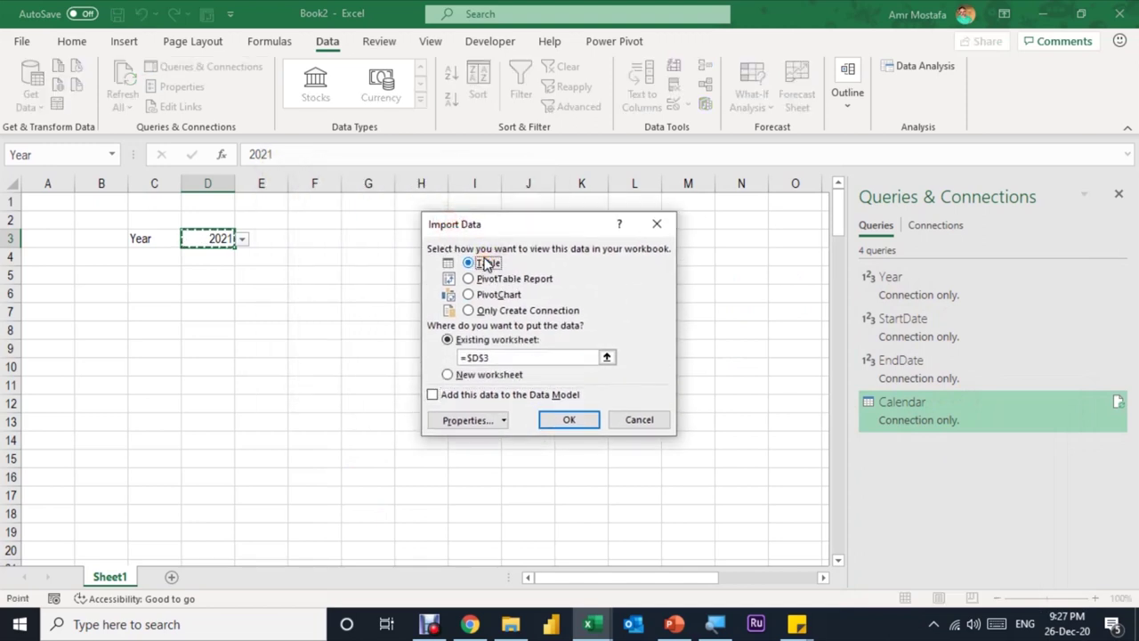
left_click(98, 292)
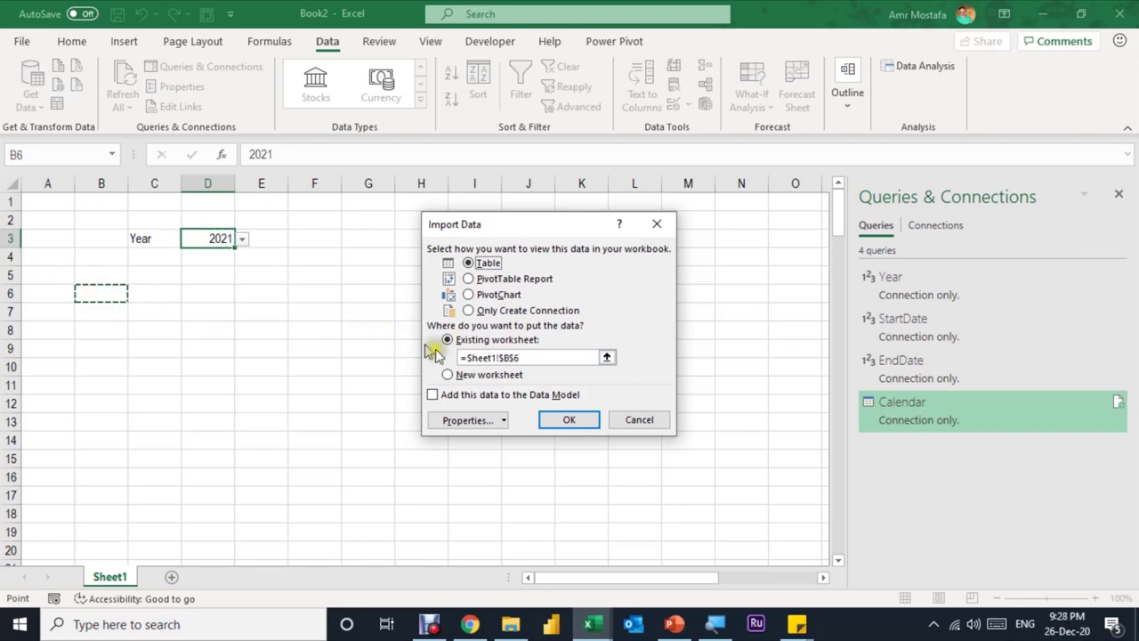
left_click(552, 421)
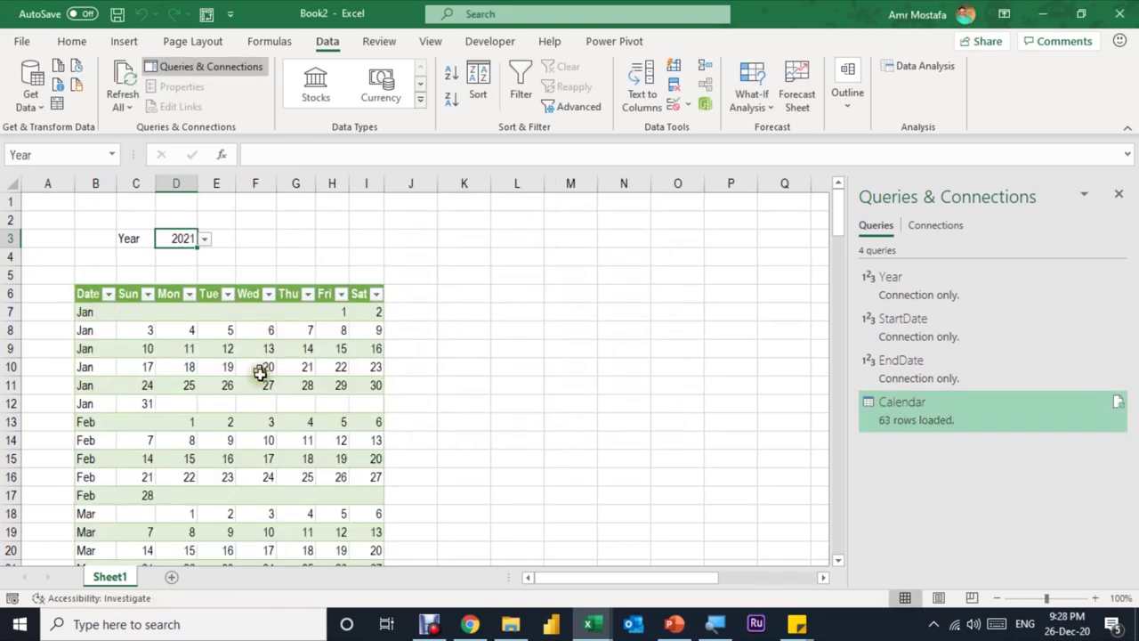
Look through the loaded calendar, set the year in cell D3 to 2022 and refresh the table.
scroll(178, 381, "down", 6)
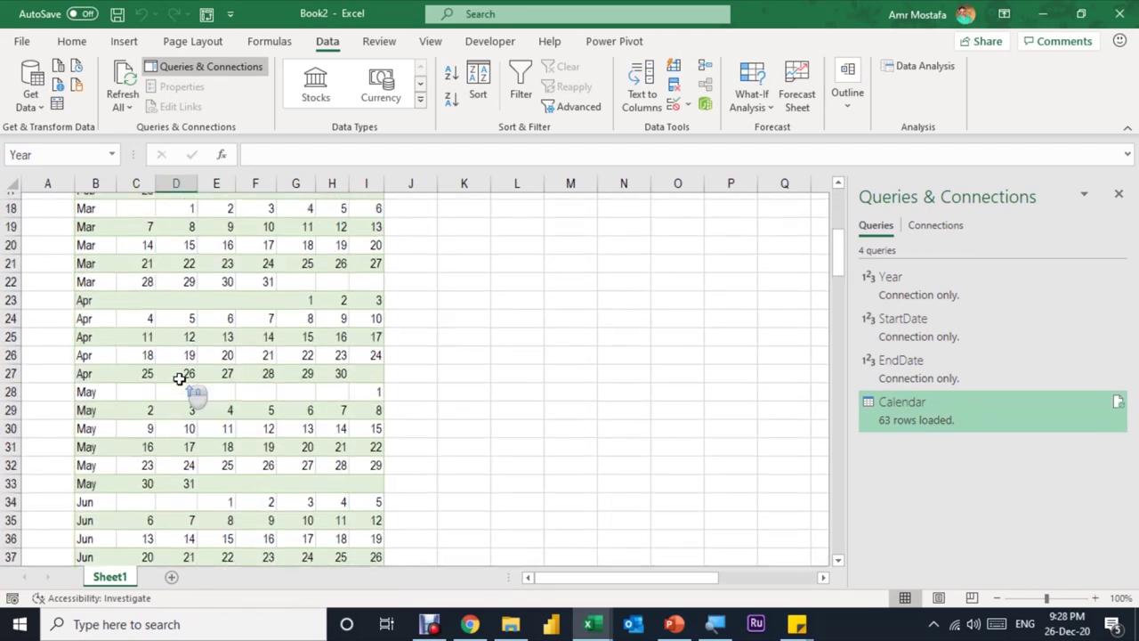
scroll(179, 378, "up", 6)
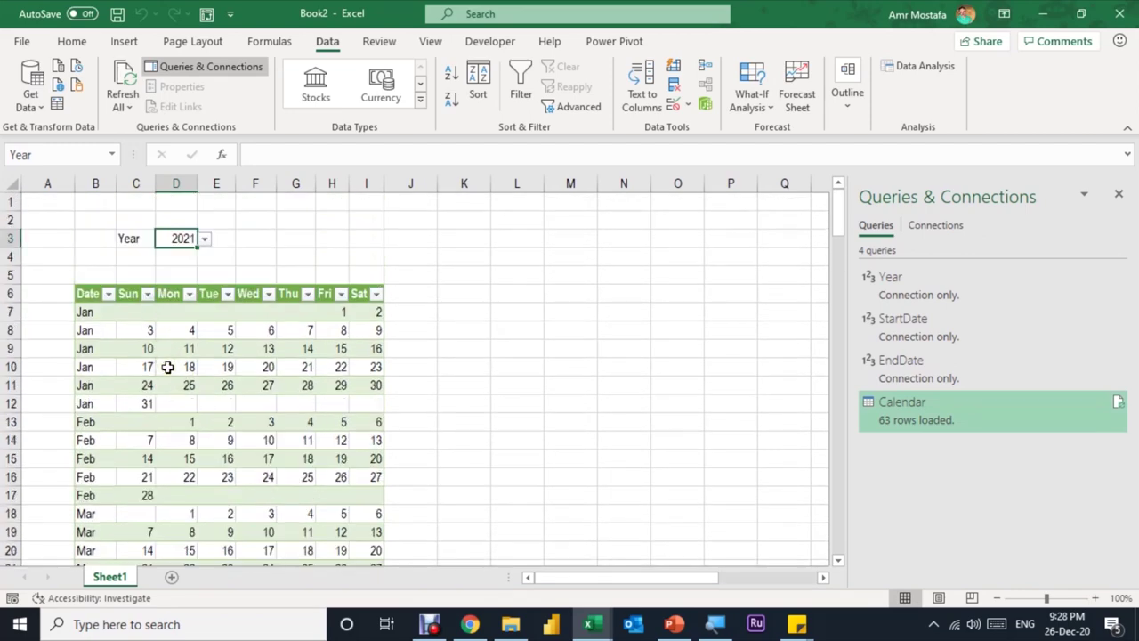
left_click(205, 238)
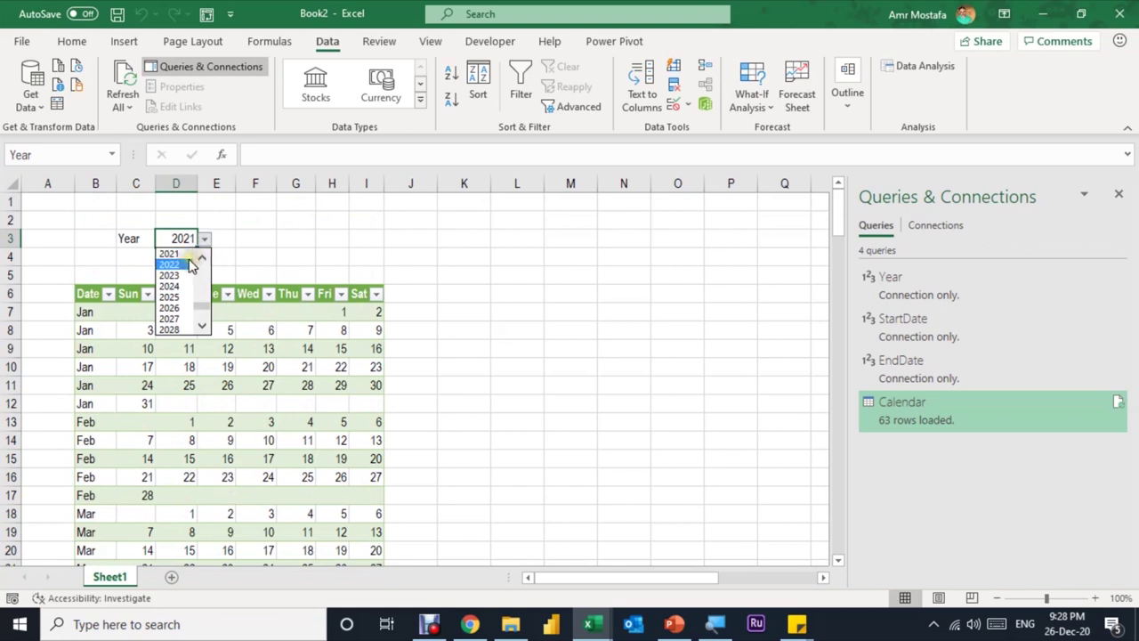
left_click(185, 267)
left_click(202, 328)
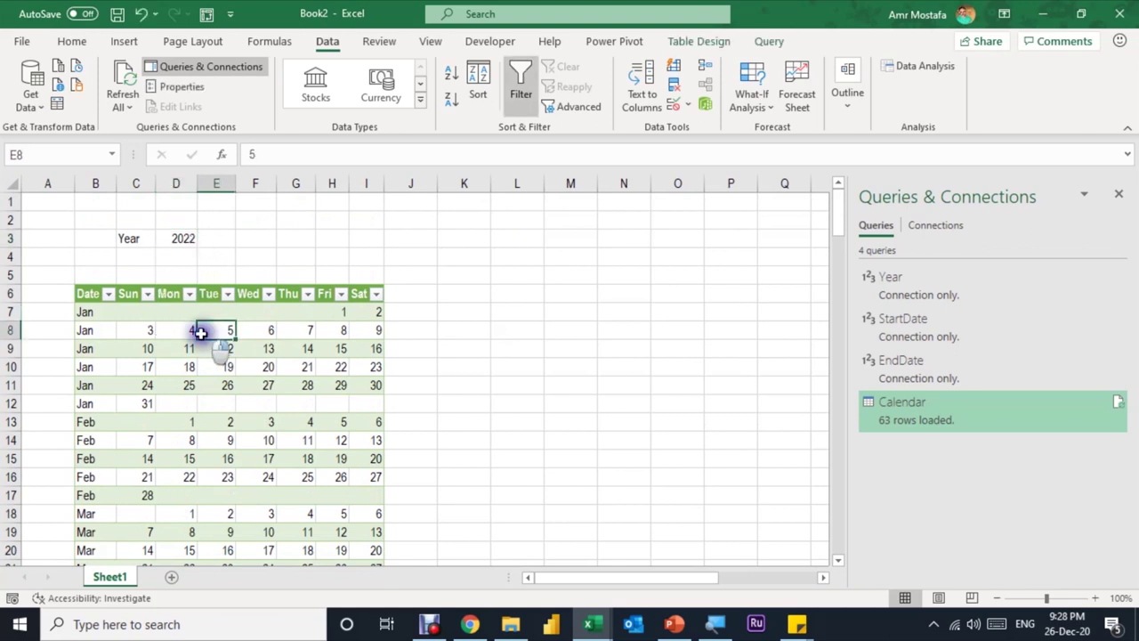
right_click(204, 330)
left_click(244, 251)
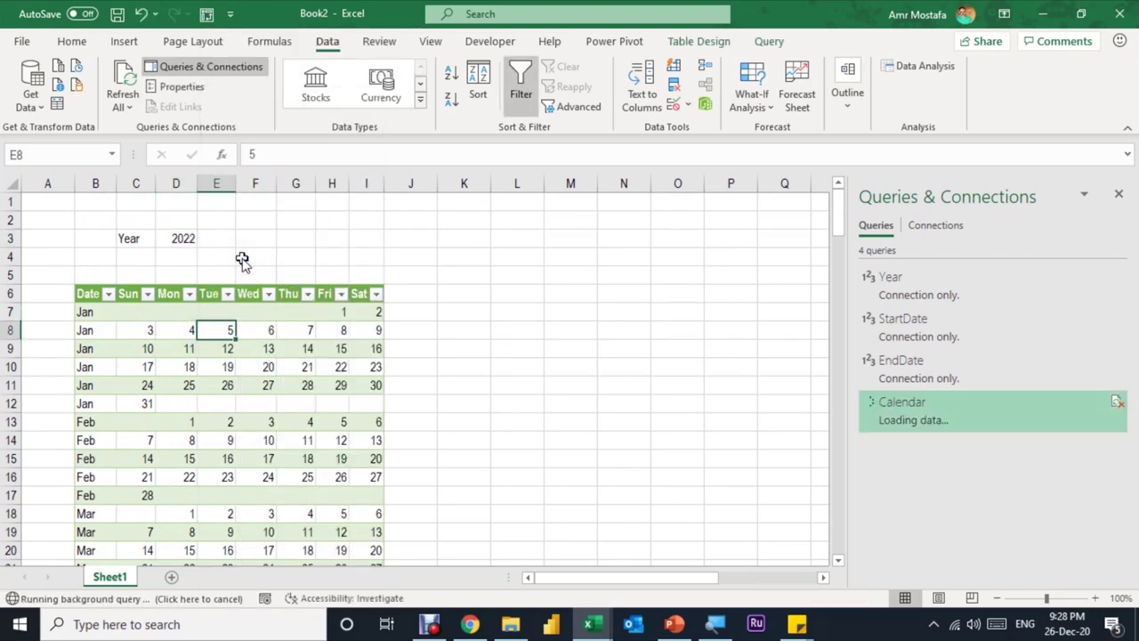
Set the year in cell D3 back to 2021 and refresh the calendar table.
left_click(182, 242)
left_click(204, 238)
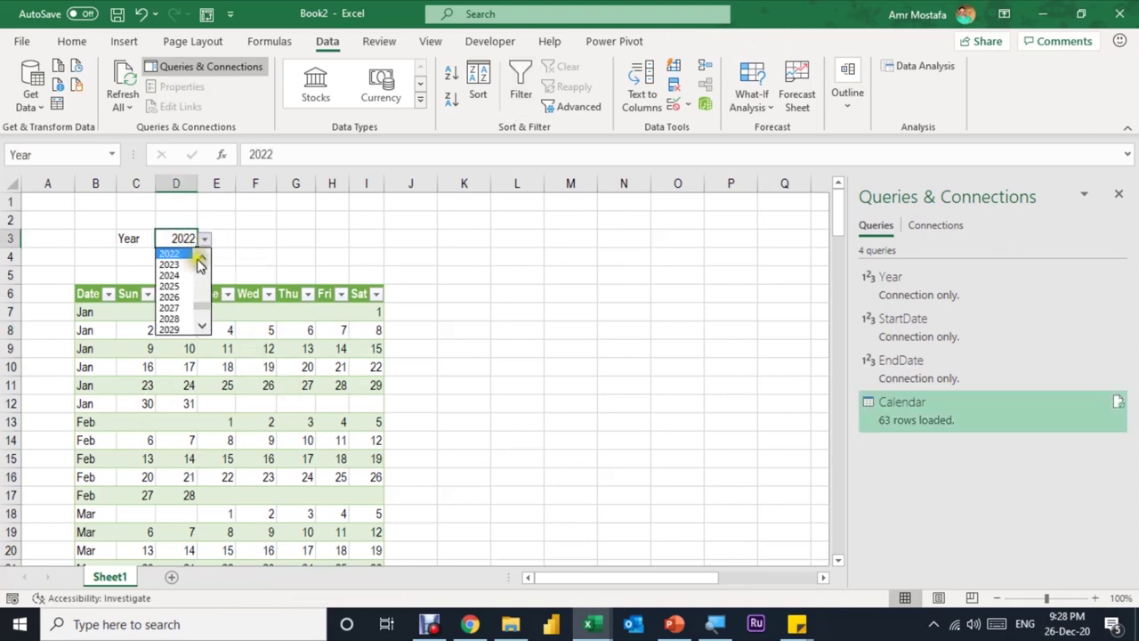
left_click(204, 251)
left_click(187, 255)
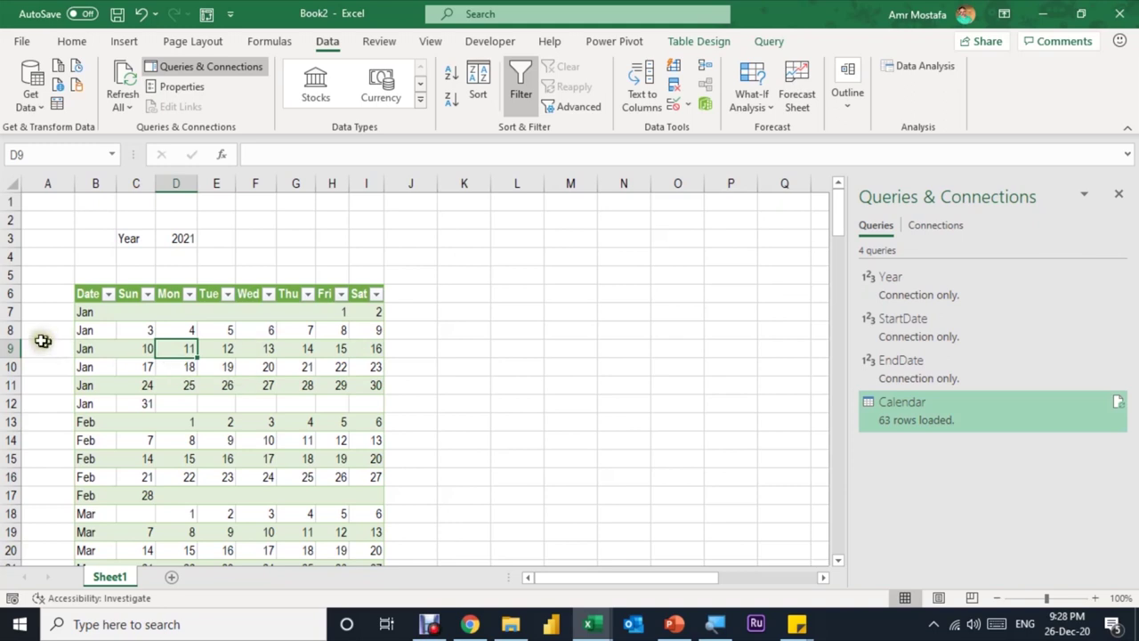
Increase the height of the calendar rows from row 7 down and widen columns B through I equally.
left_click_drag(11, 312, 21, 517)
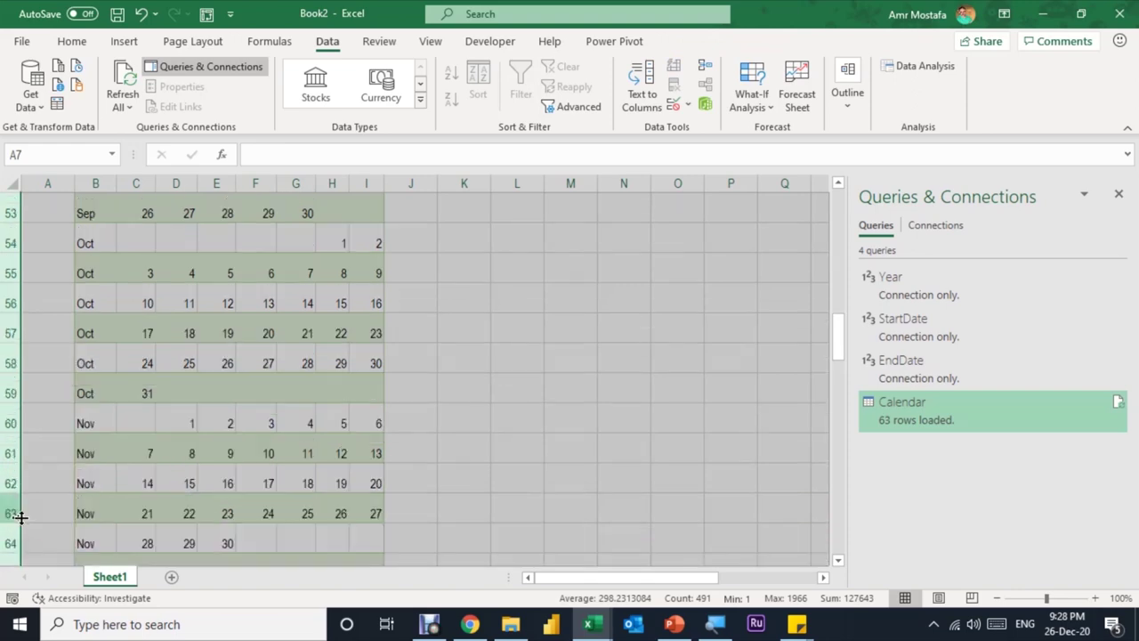
scroll(147, 405, "up", 9)
scroll(147, 405, "up", 8)
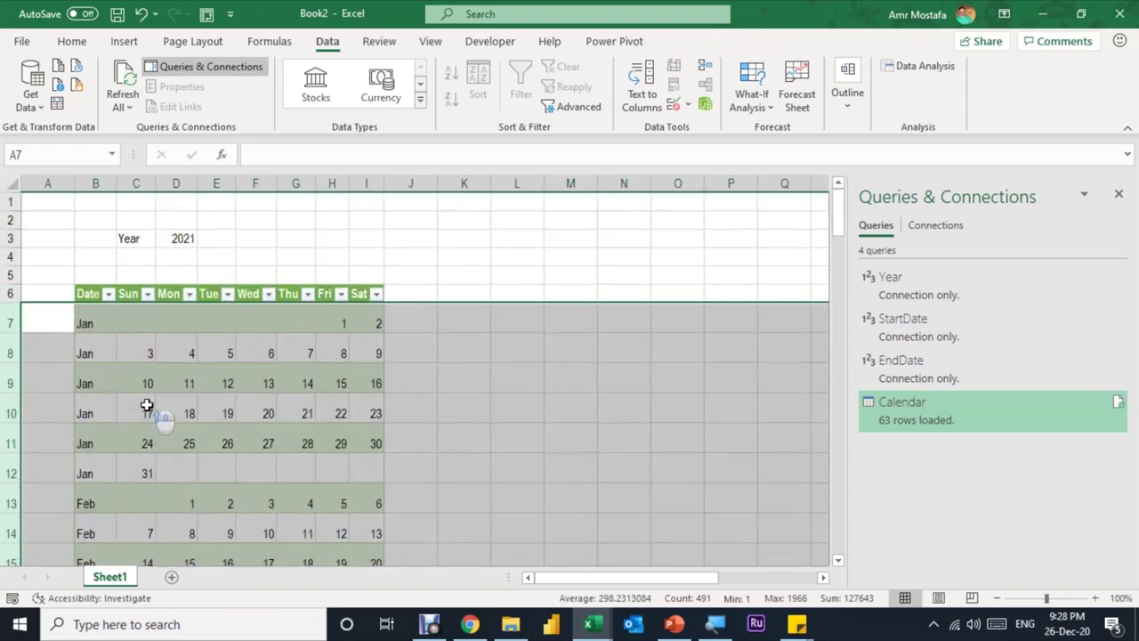
left_click_drag(95, 184, 405, 185)
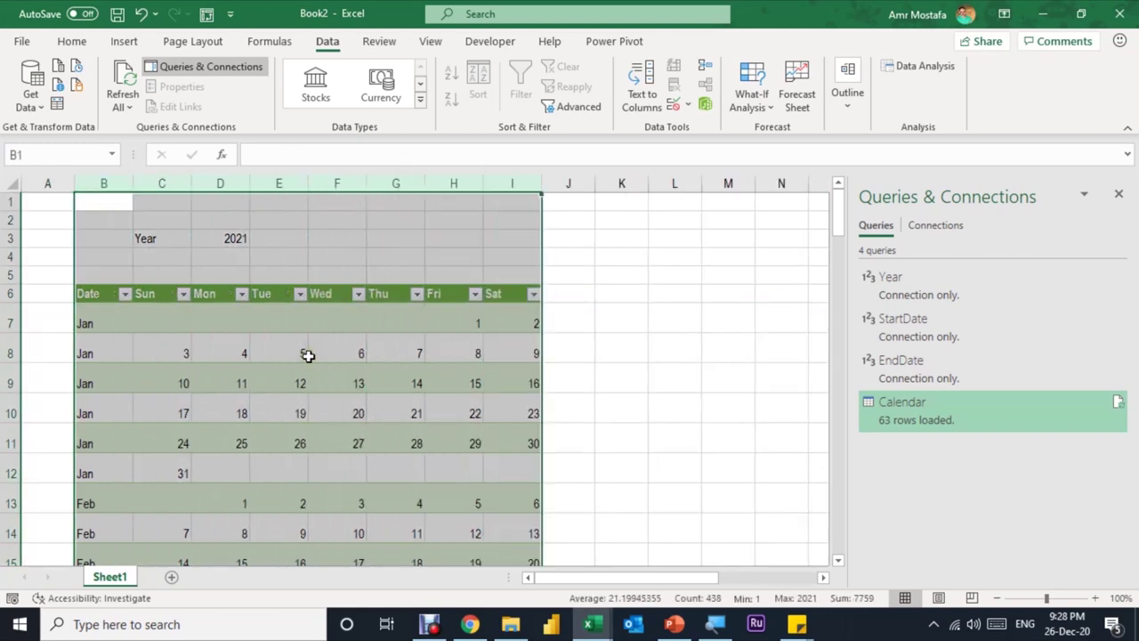
left_click(213, 337)
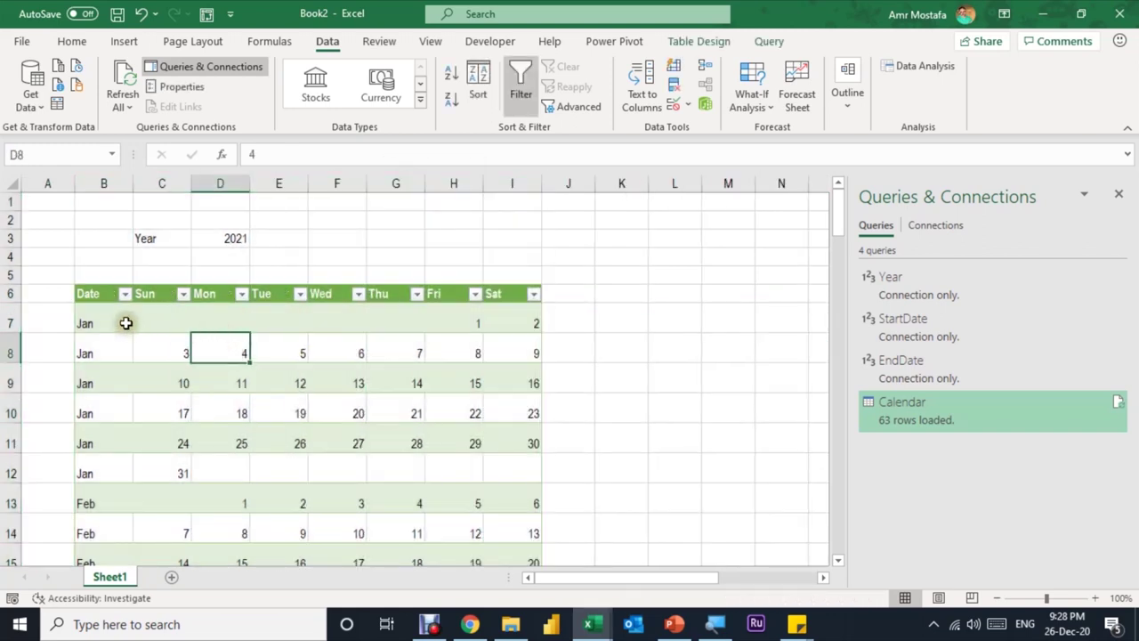
Format all calendar table data cells in bold, size 12, with a dark gray font colour.
left_click(89, 322)
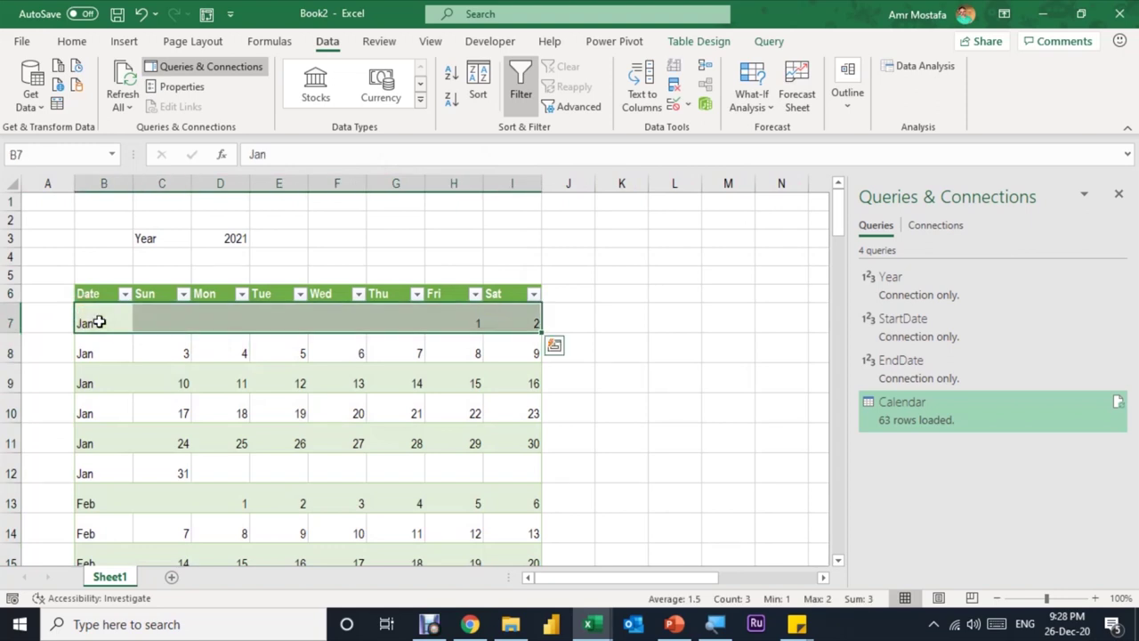
left_click(176, 353)
key("ctrl+a")
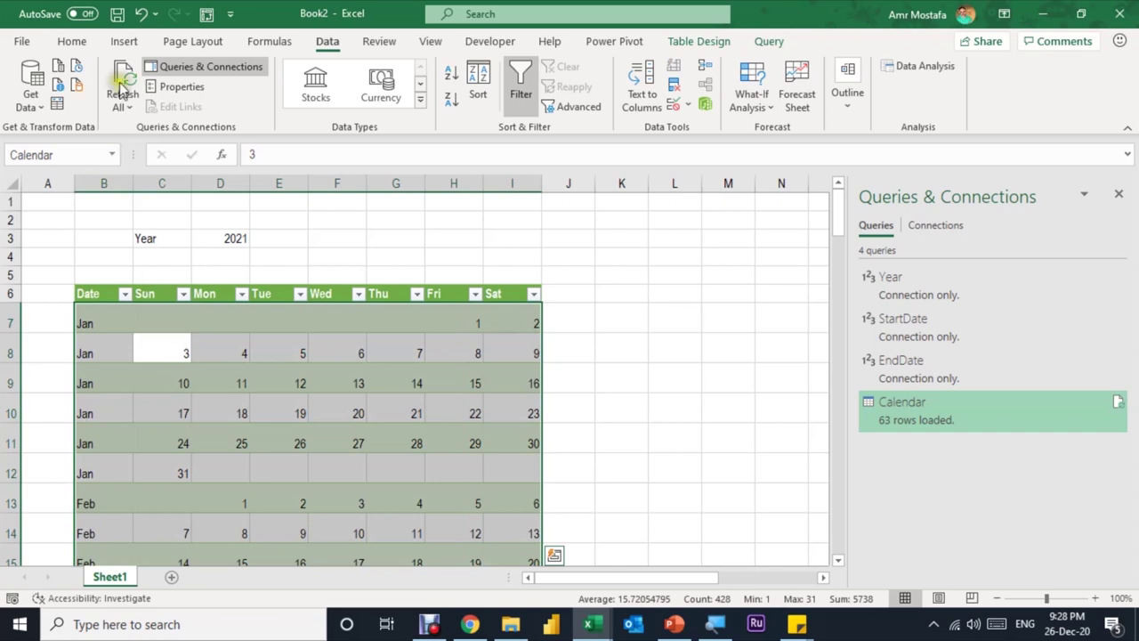
left_click(72, 41)
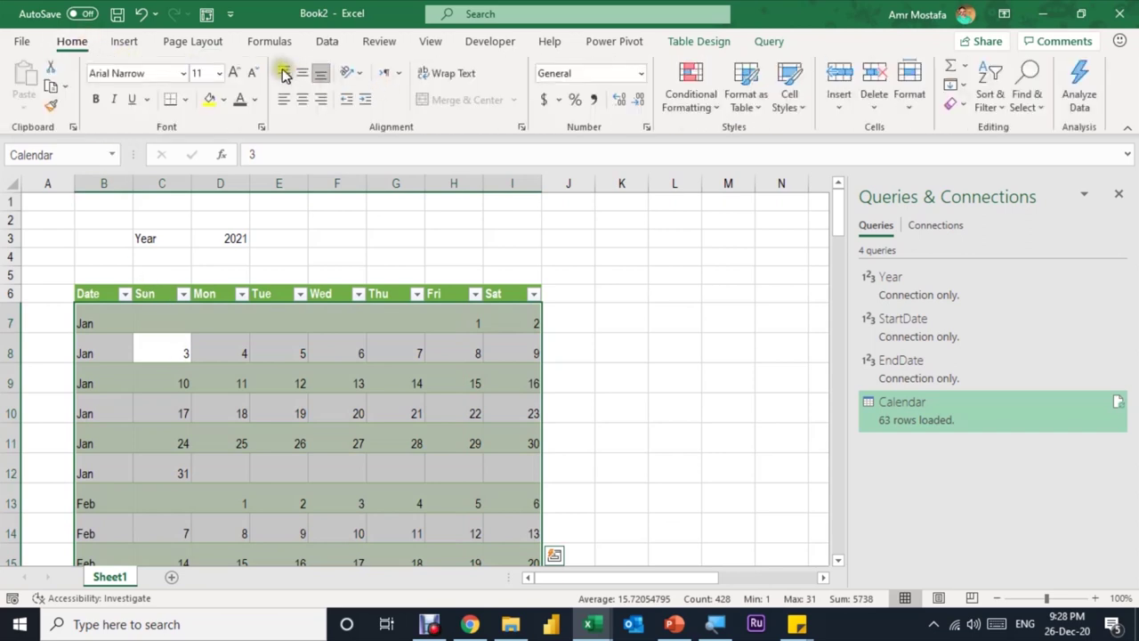
left_click(235, 75)
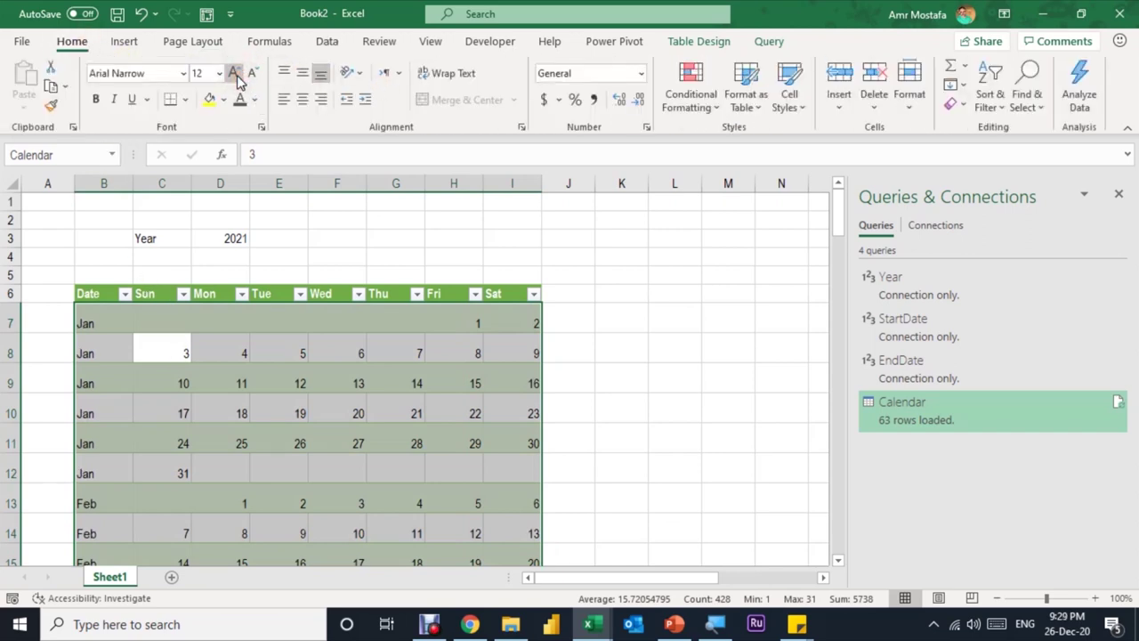
left_click(96, 99)
left_click(255, 100)
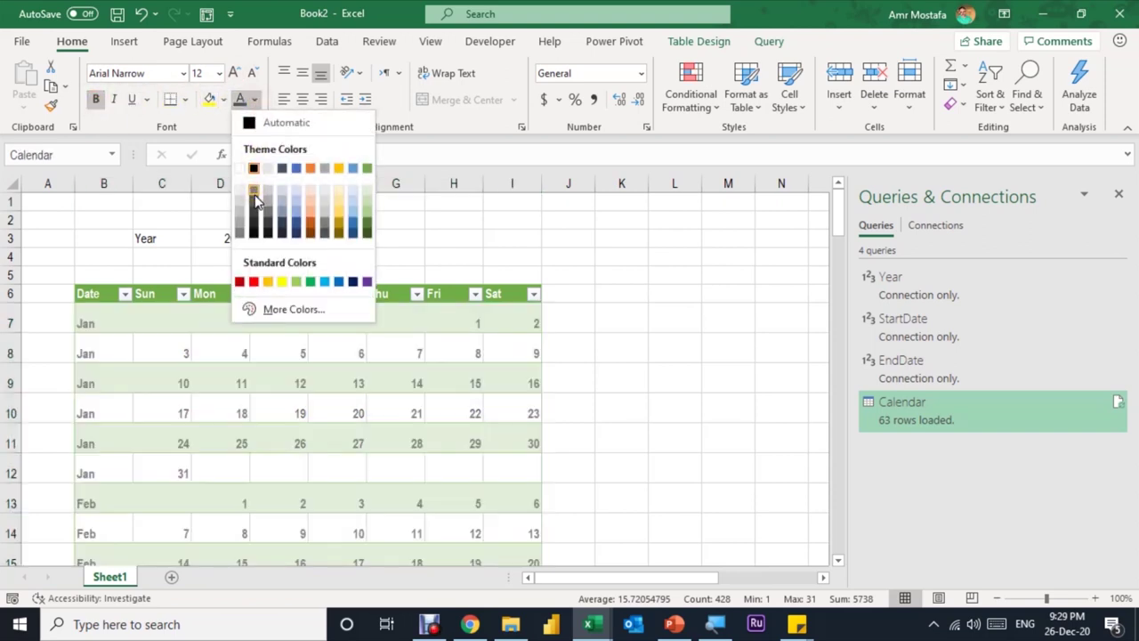
left_click(255, 201)
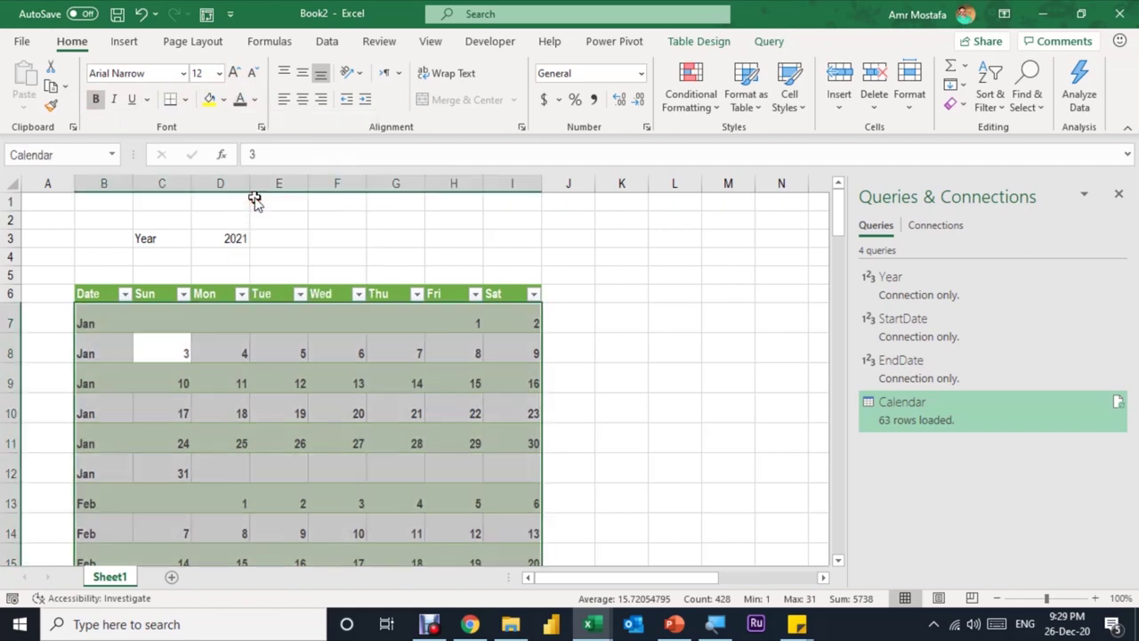
Set the calendar's header row to font size 14, centre its text and remove the filter buttons.
left_click_drag(94, 294, 496, 291)
left_click(234, 72)
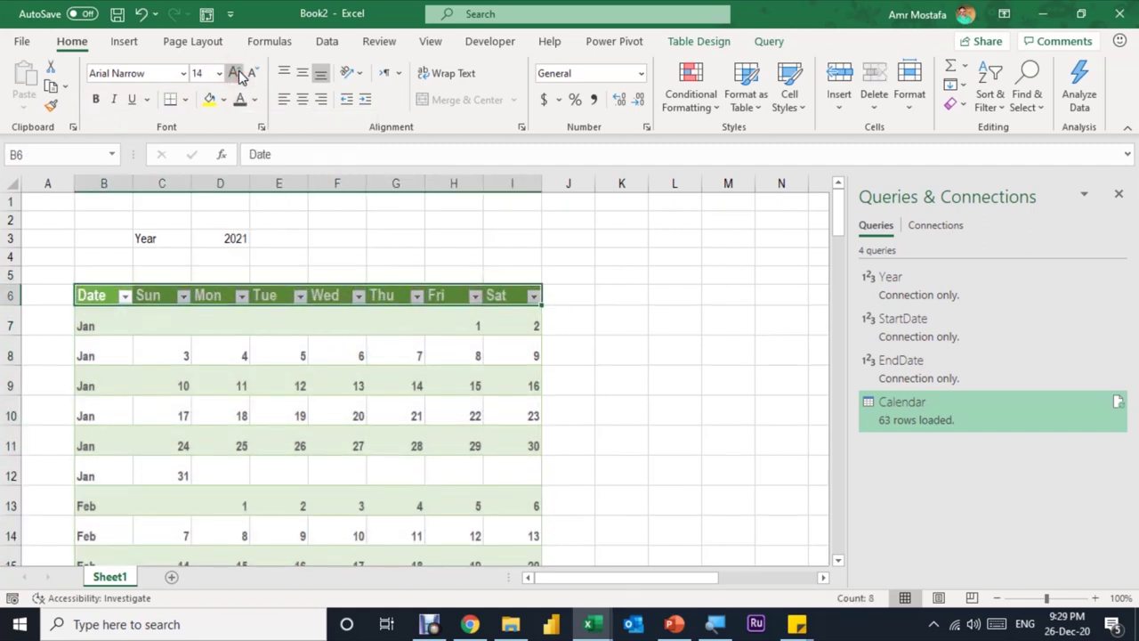
left_click(301, 98)
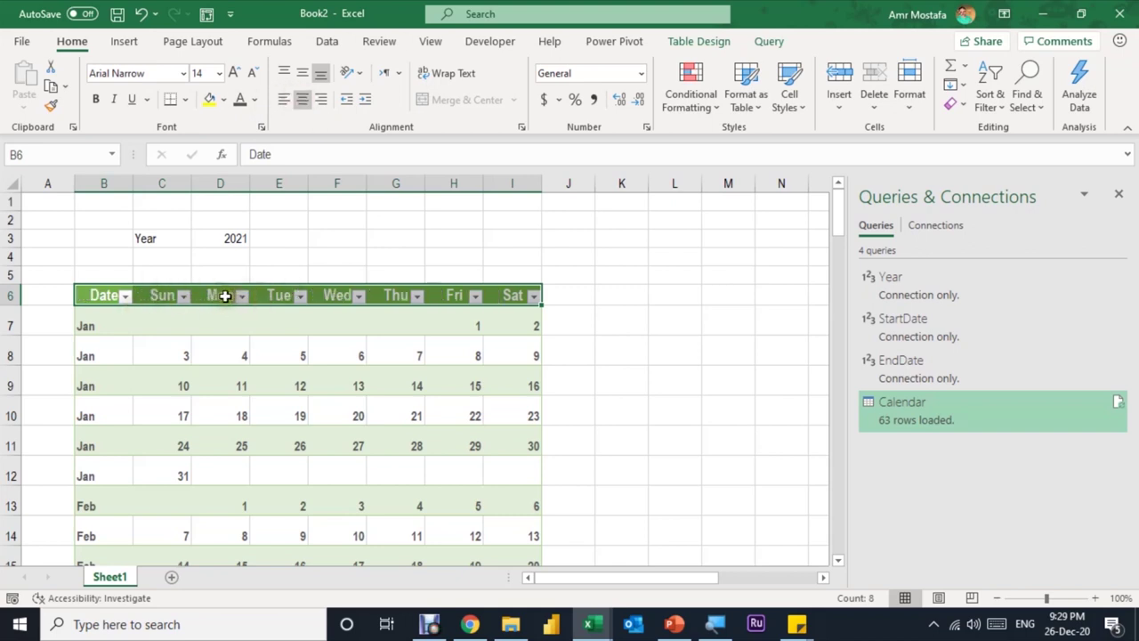
left_click(703, 43)
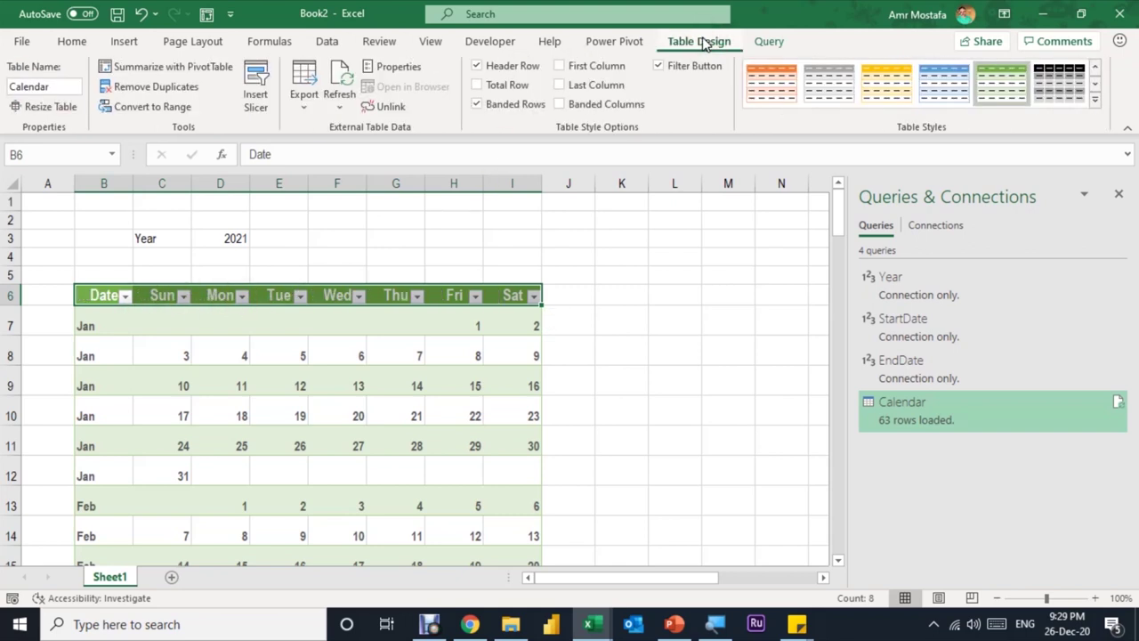
left_click(665, 64)
Top-align the text in all data cells of the calendar table.
left_click(121, 322)
key("ctrl+shift+End")
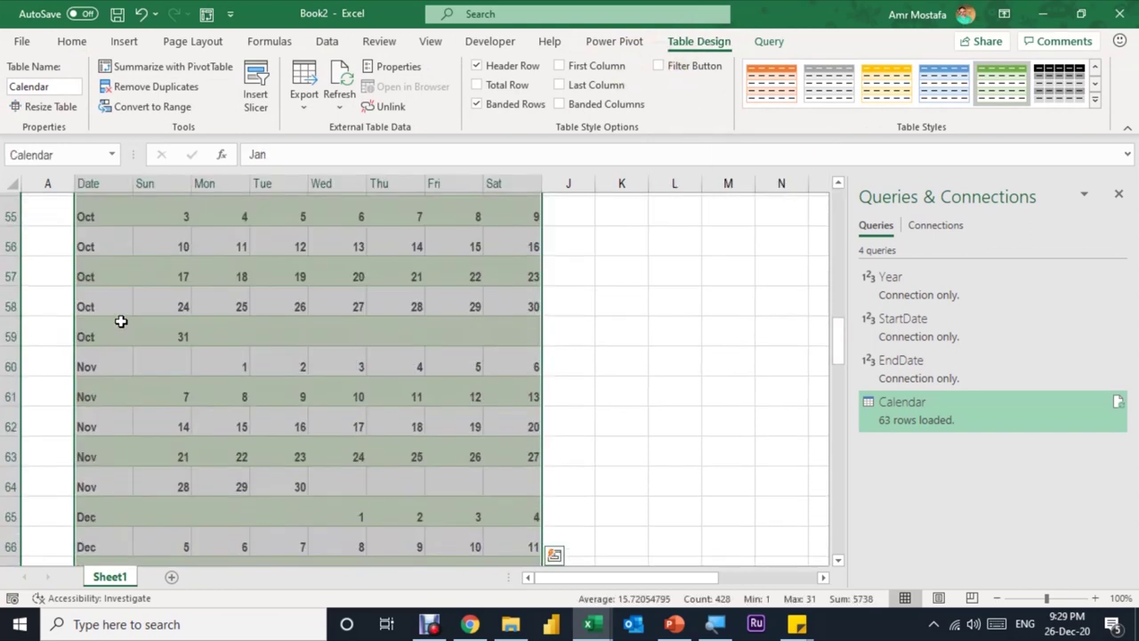
scroll(163, 300, "up", 3)
scroll(163, 296, "up", 15)
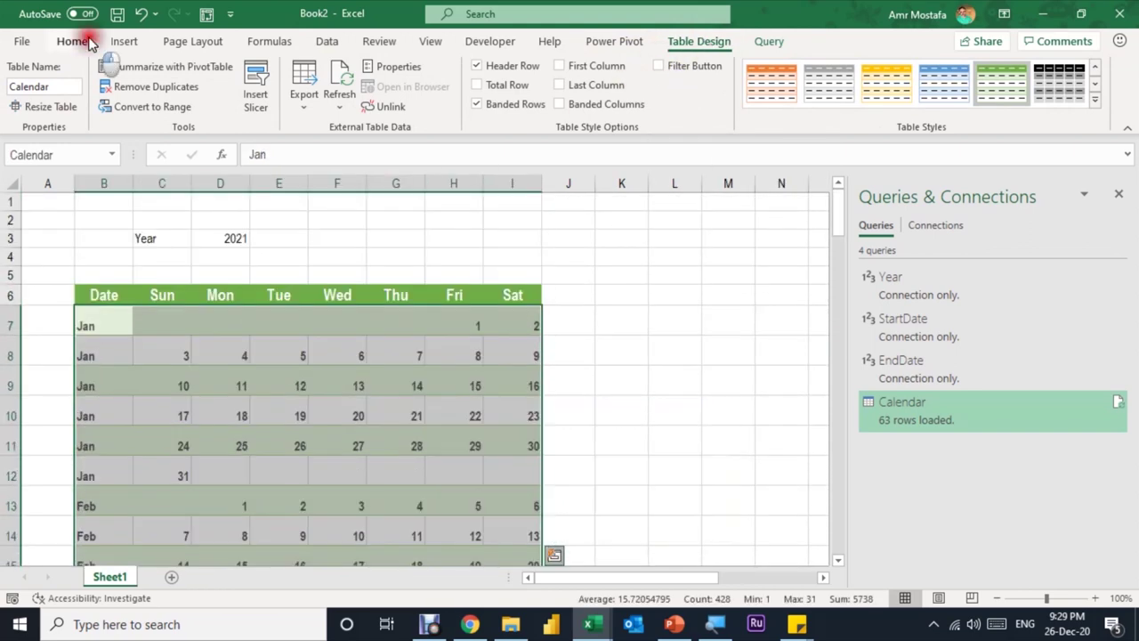
left_click(75, 40)
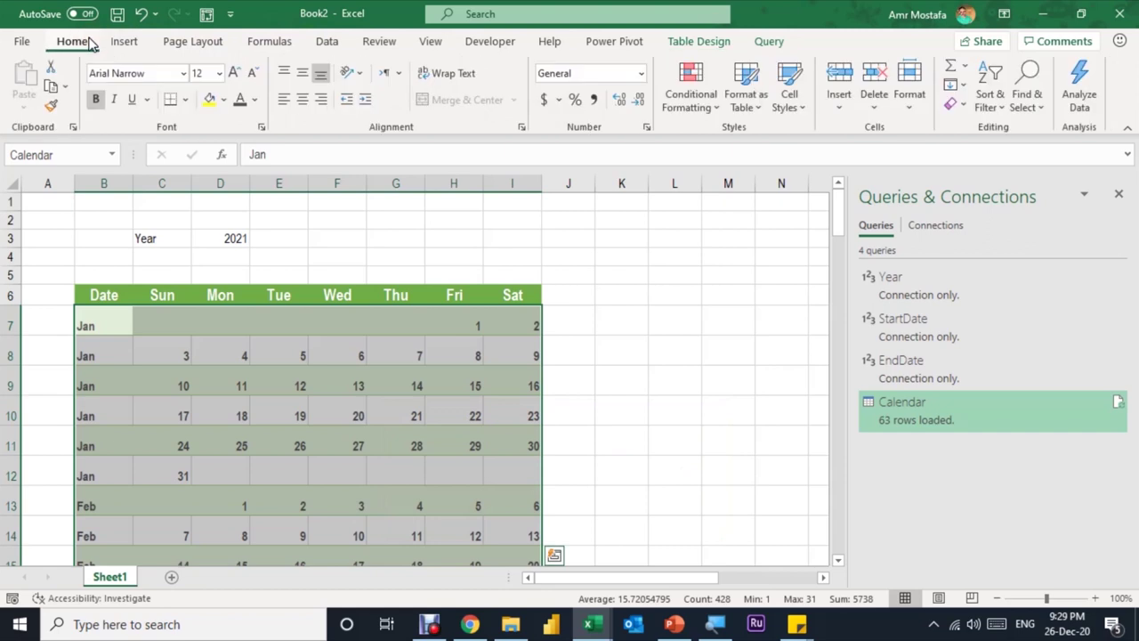
left_click(284, 73)
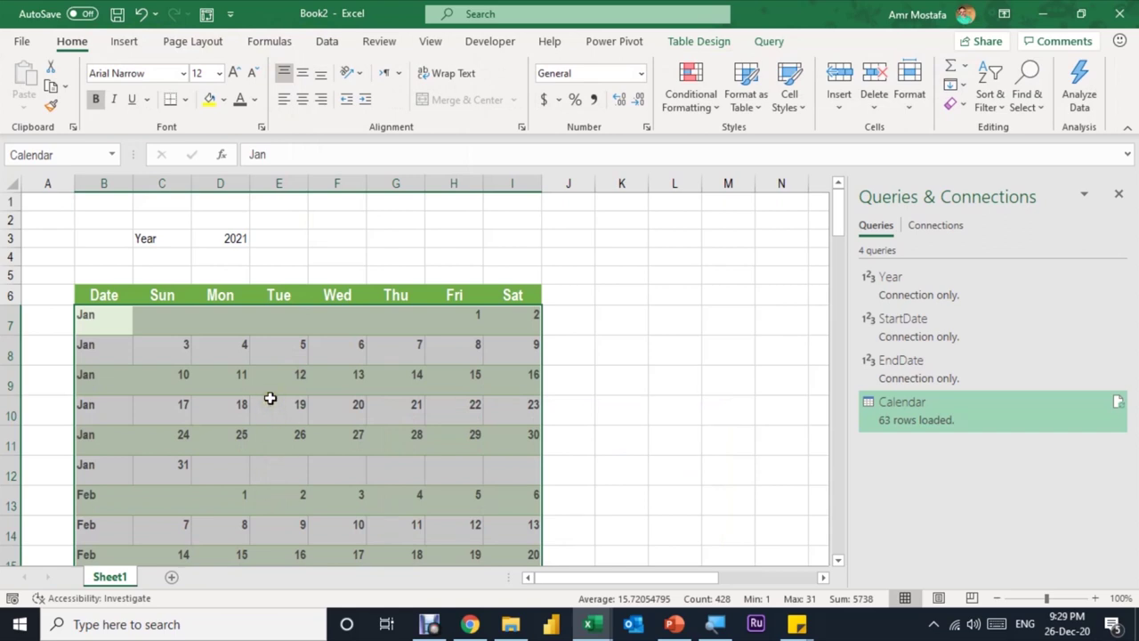
Apply the gray banded style from the second row of the Medium table styles to the calendar.
left_click(701, 42)
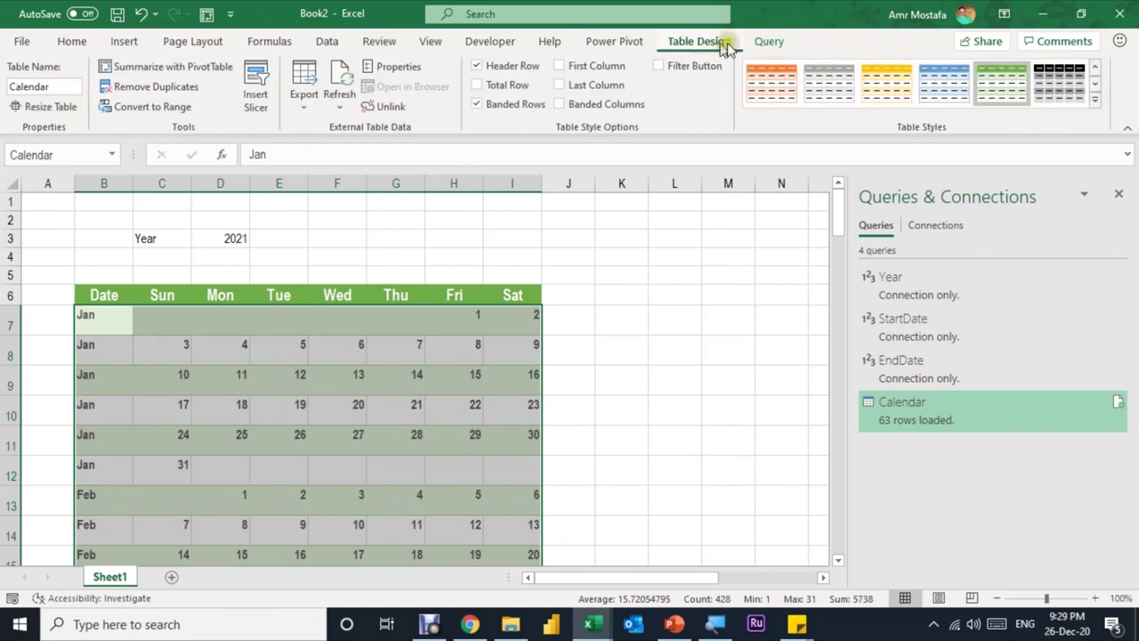
left_click(1095, 99)
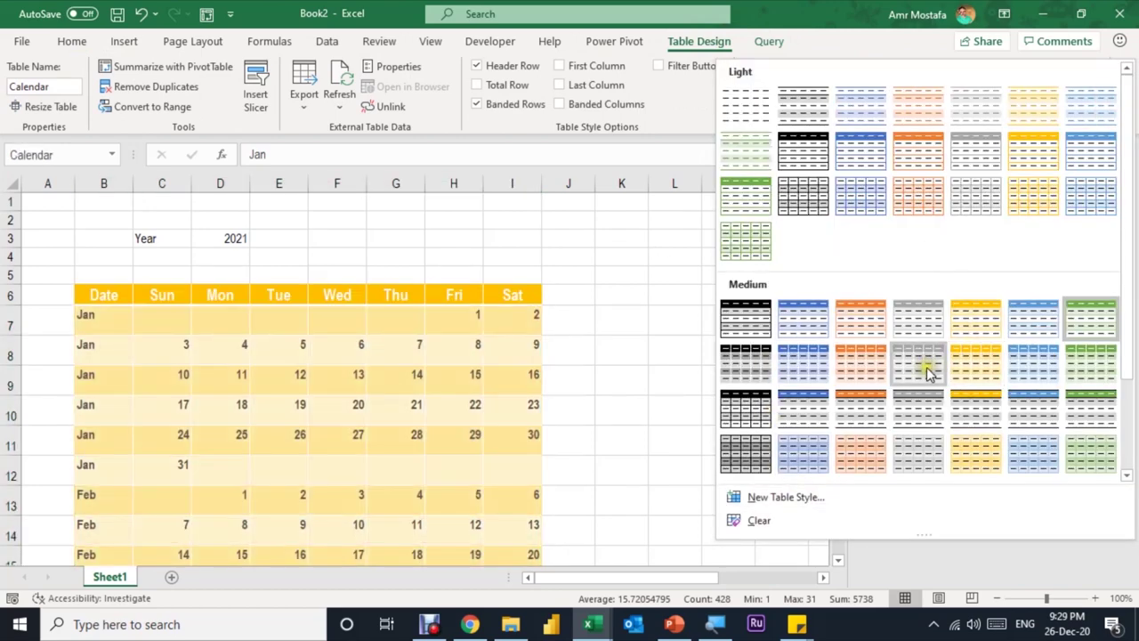
left_click(926, 372)
left_click(331, 366)
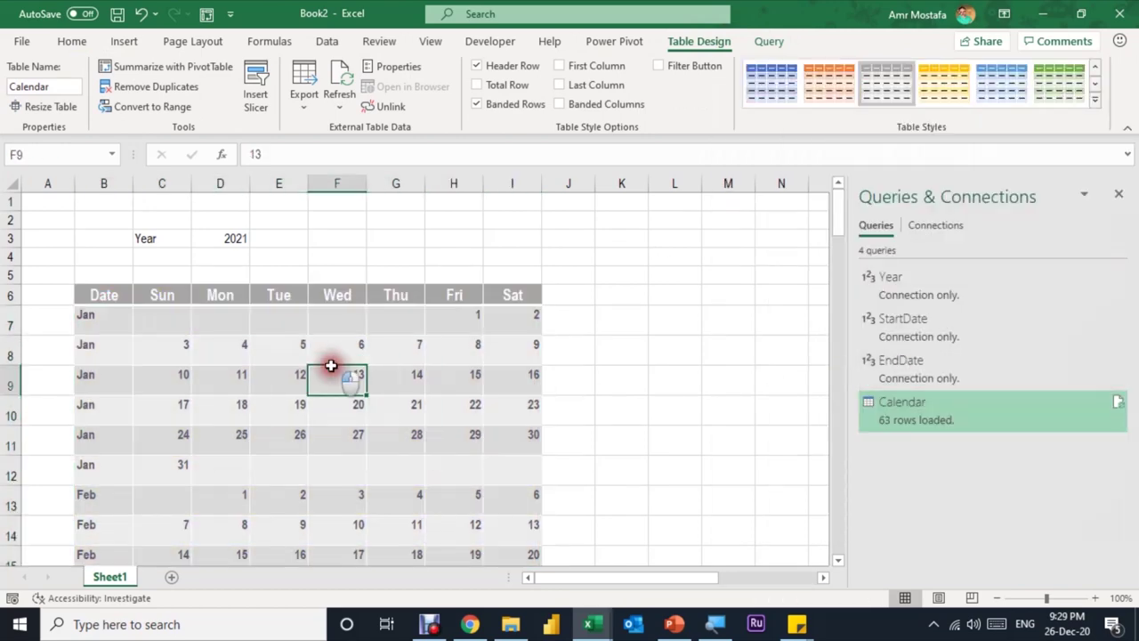
Copy the formatting of the Sun and Mon header cells onto the Year label and value in C3:D3.
left_click(167, 238)
left_click(223, 239)
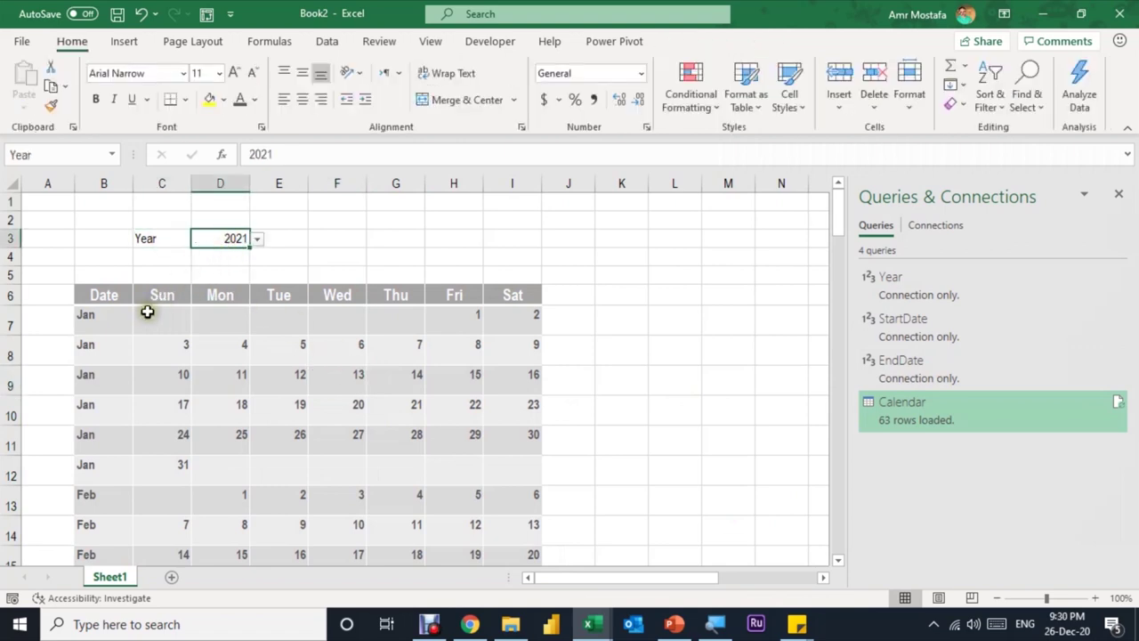
left_click_drag(162, 291, 242, 286)
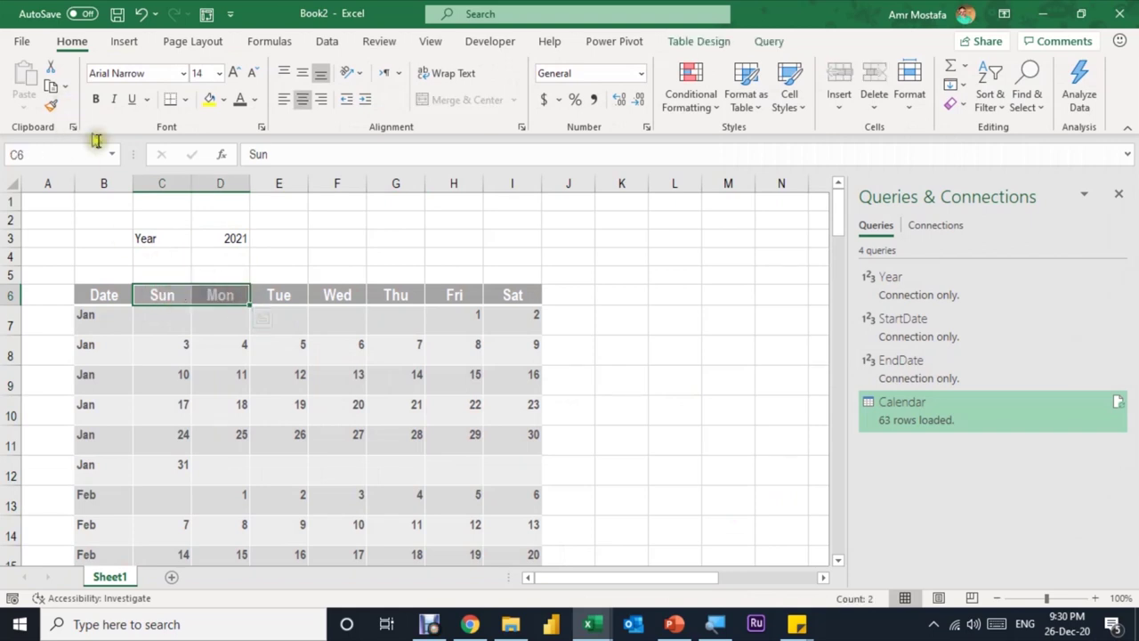
left_click(51, 105)
left_click(158, 244)
left_click_drag(158, 244, 222, 240)
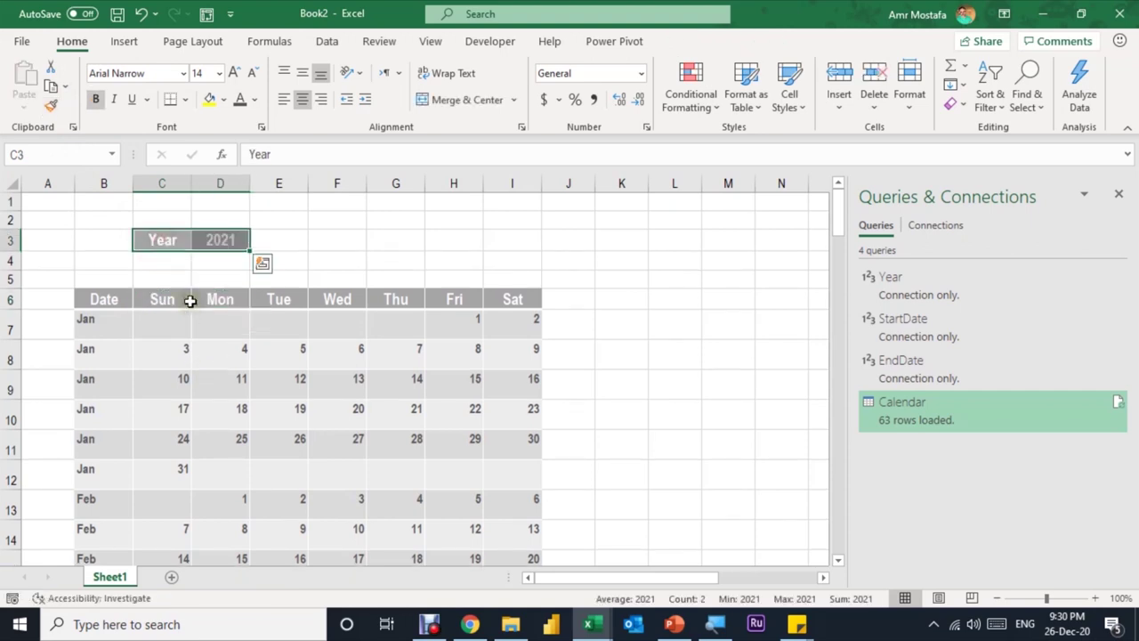
left_click(267, 258)
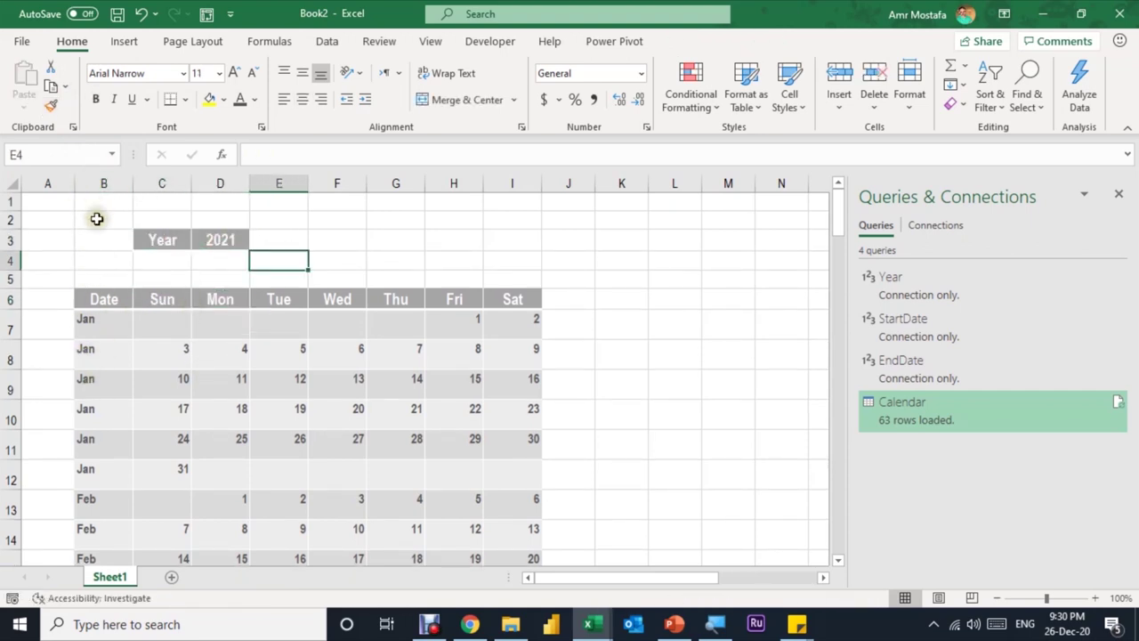
Hide column B, which holds the month names of the calendar table.
left_click(101, 182)
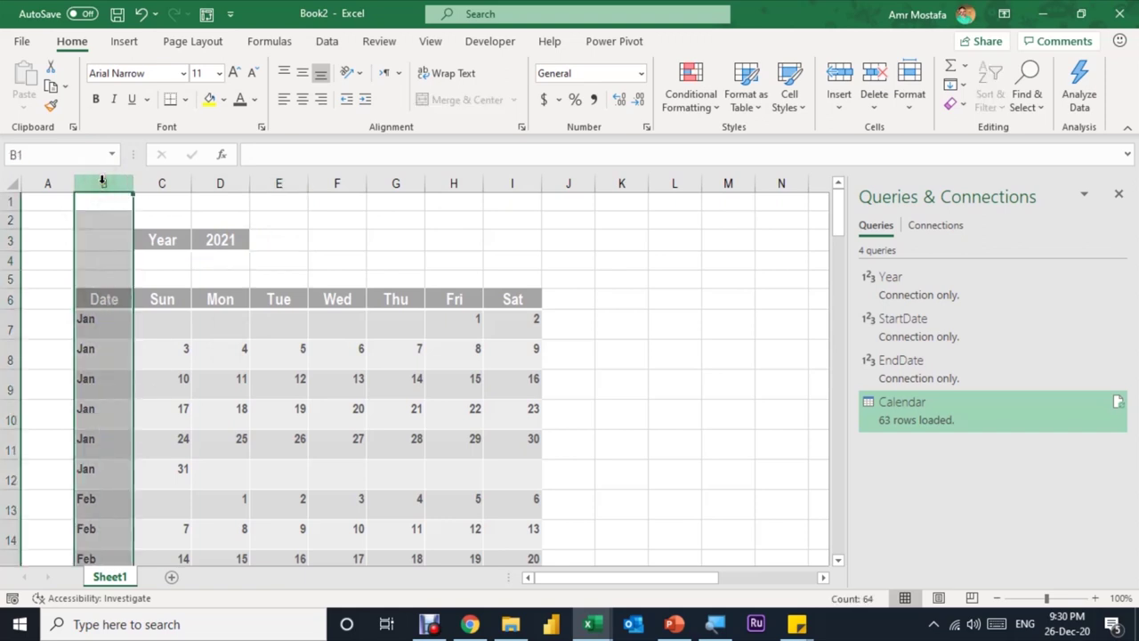
right_click(101, 182)
left_click(157, 439)
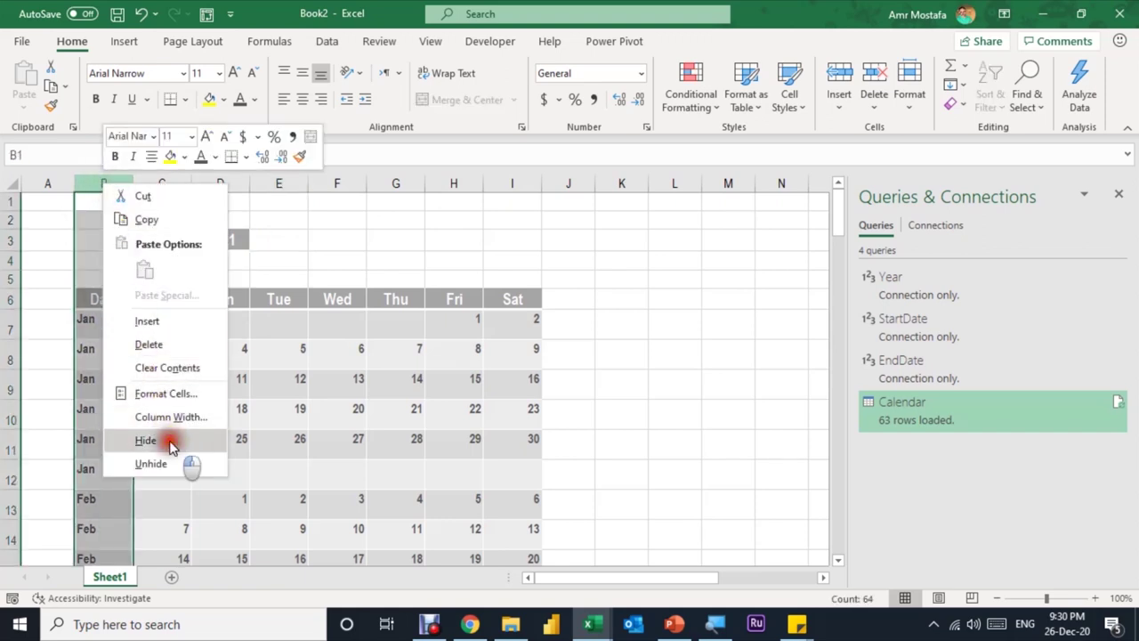
left_click(161, 348)
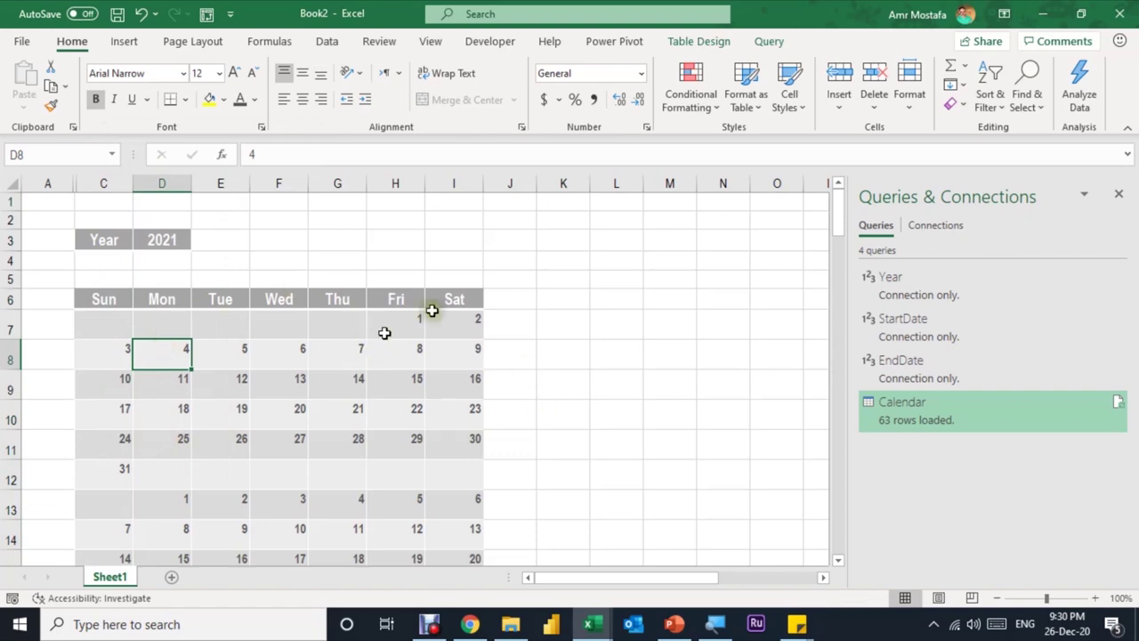
Insert a slicer on the Date field and place it beside the calendar, over columns K to M.
left_click(681, 40)
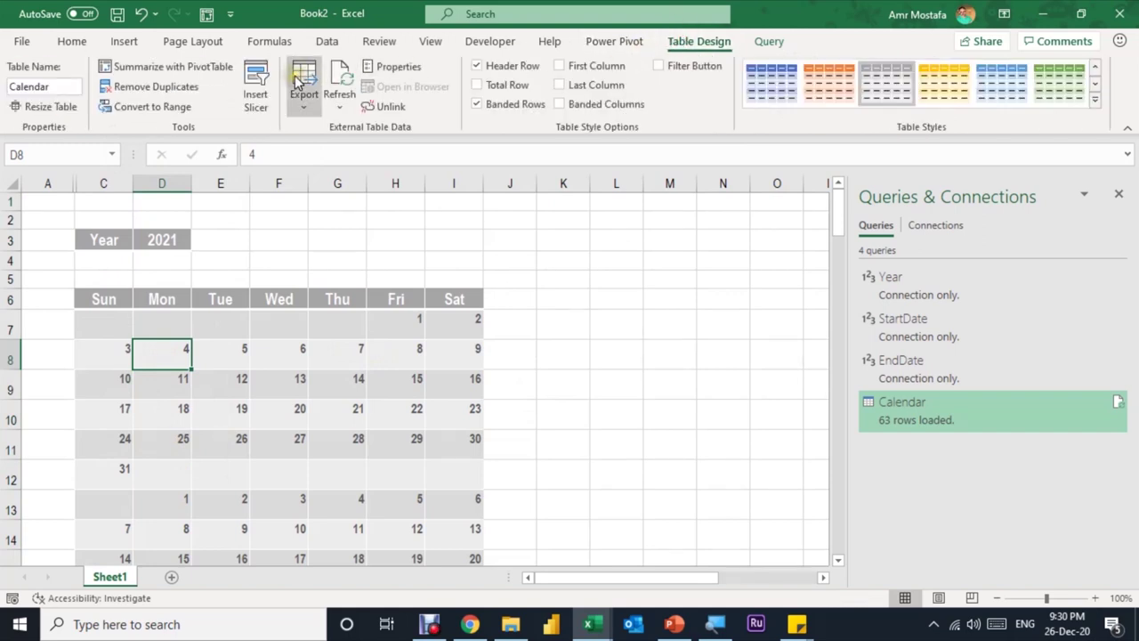
left_click(255, 89)
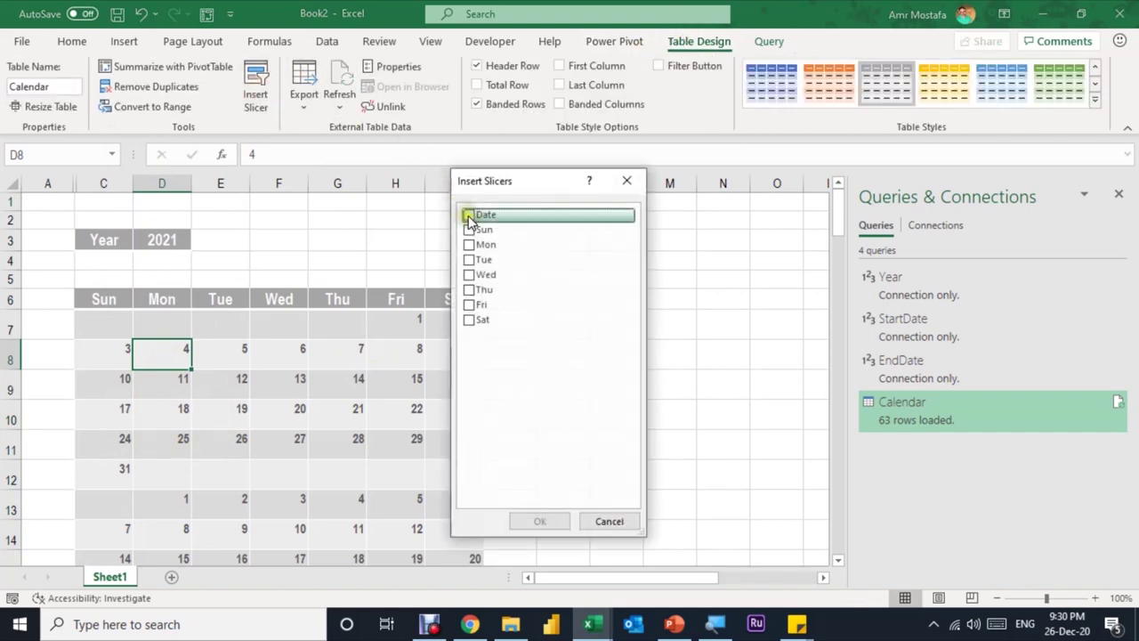
left_click(468, 215)
left_click(537, 520)
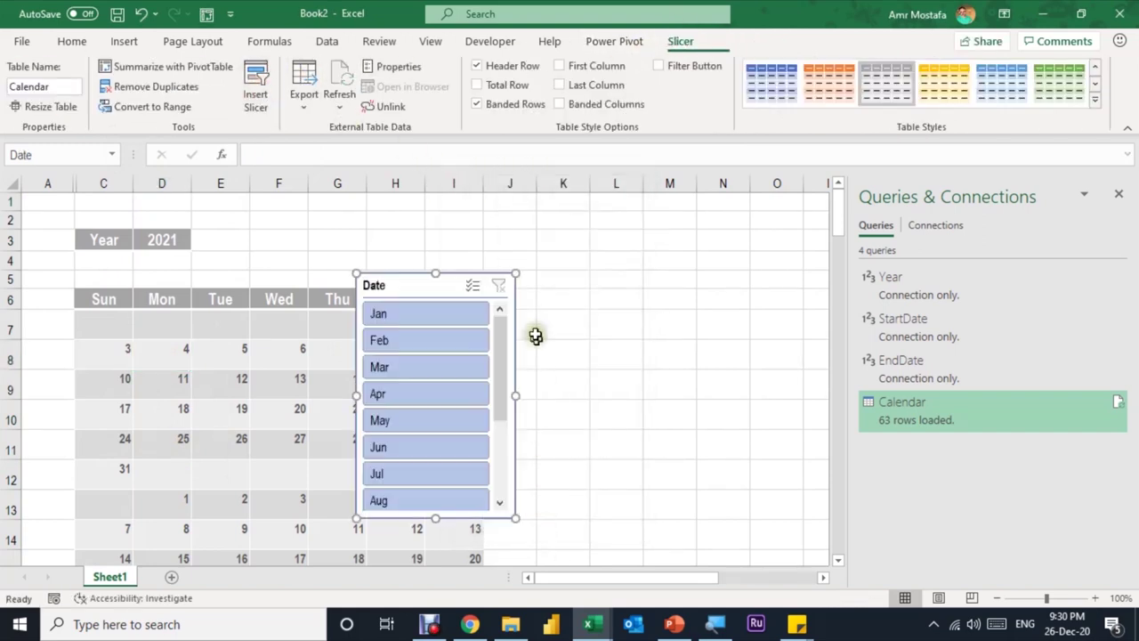
left_click_drag(414, 287, 611, 303)
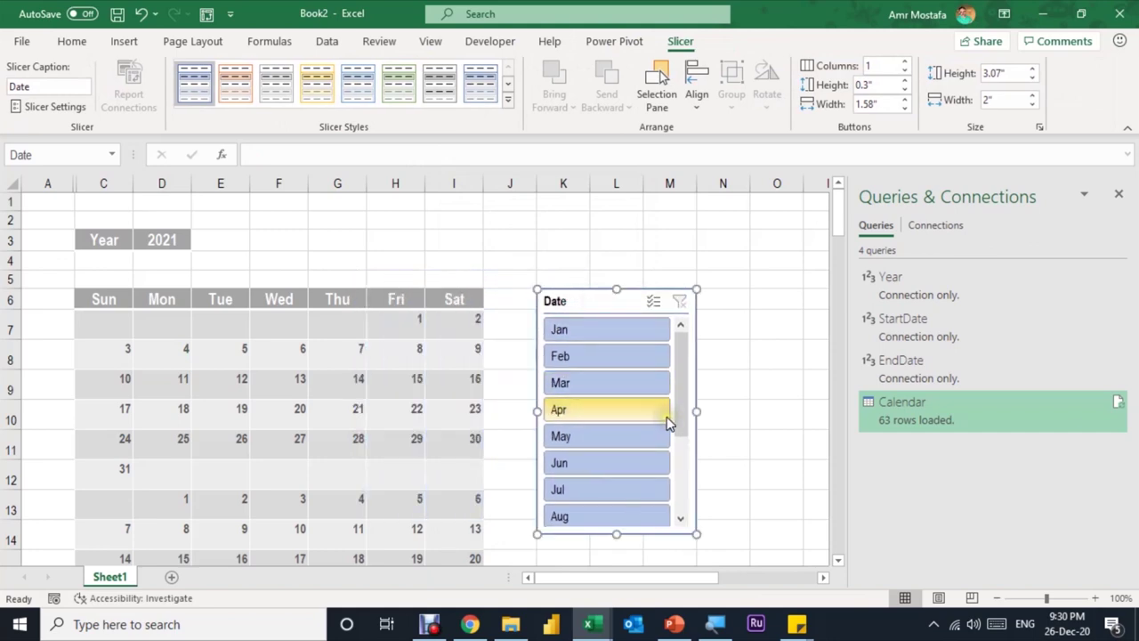
Arrange the Date slicer in 4 columns, resize it to about 2.67" wide by 1.76" high and apply a gray slicer style.
left_click(904, 62)
left_click(904, 61)
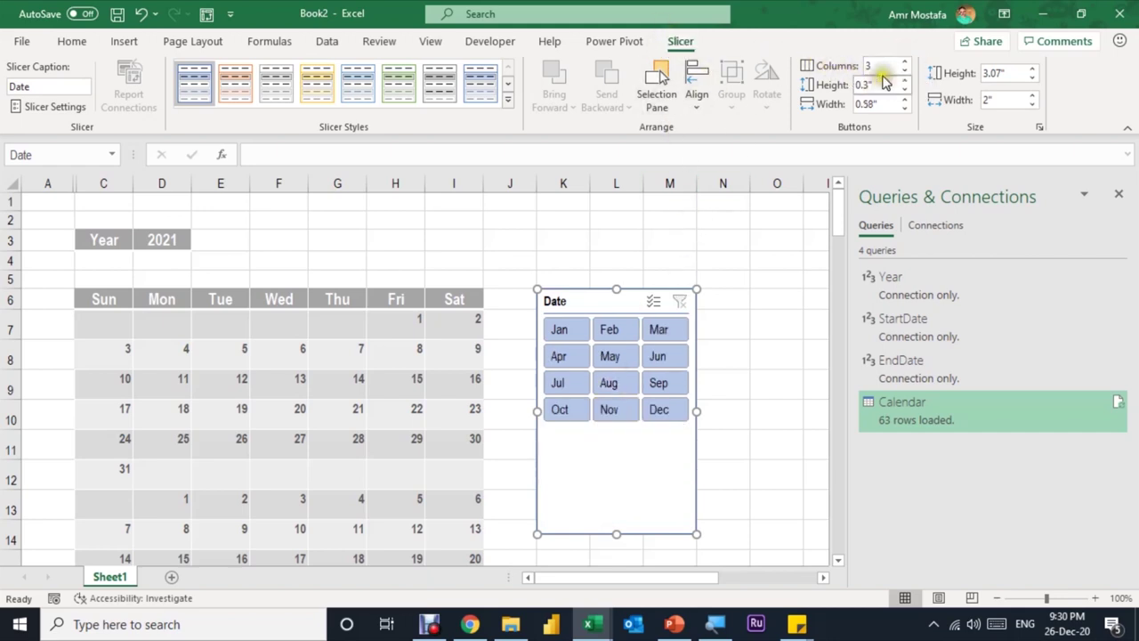
left_click(905, 65)
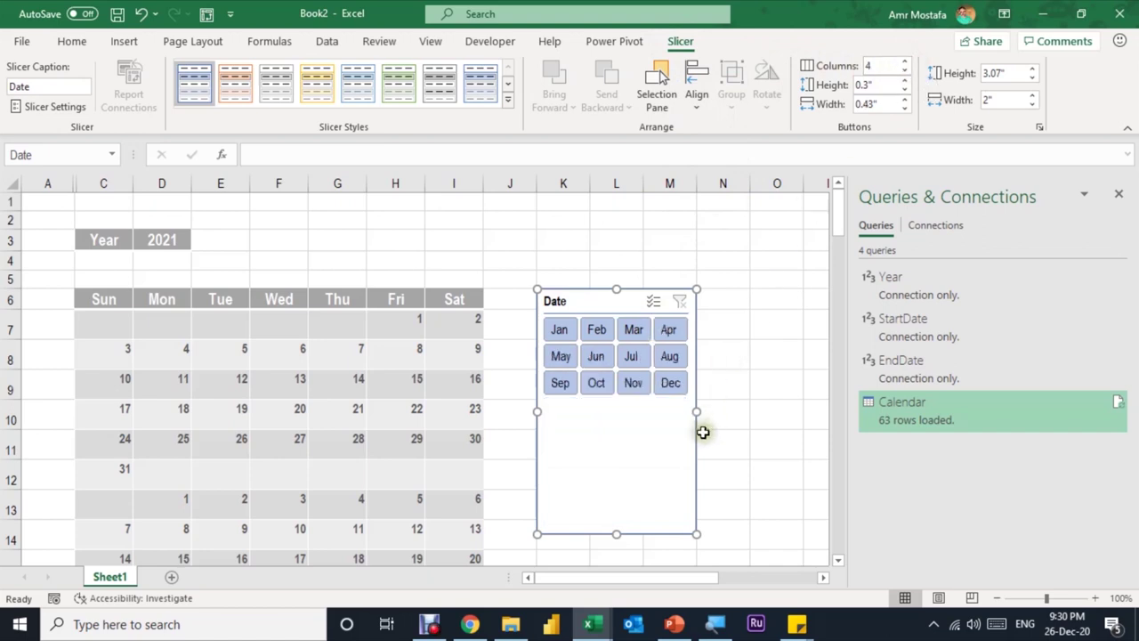
left_click_drag(700, 415, 750, 402)
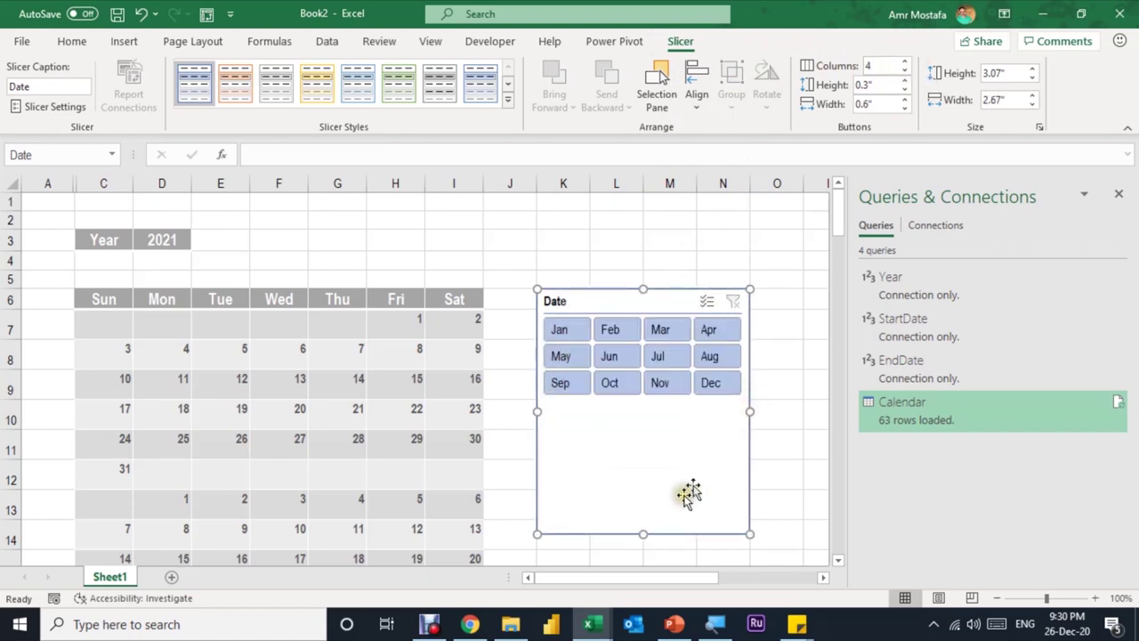
left_click_drag(645, 532, 642, 429)
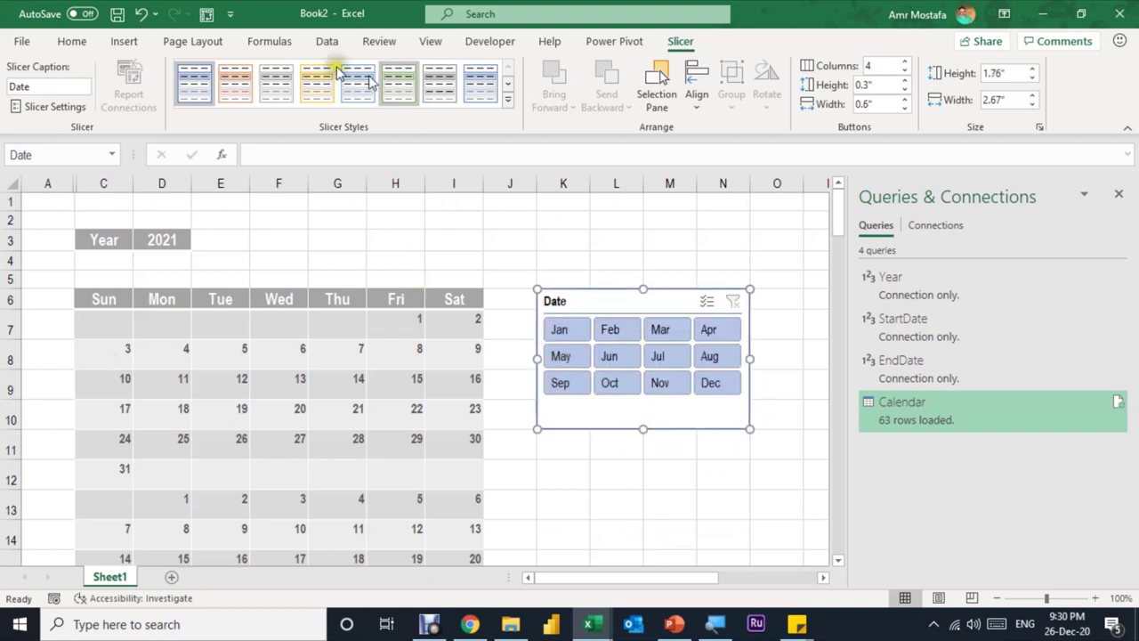
left_click(437, 91)
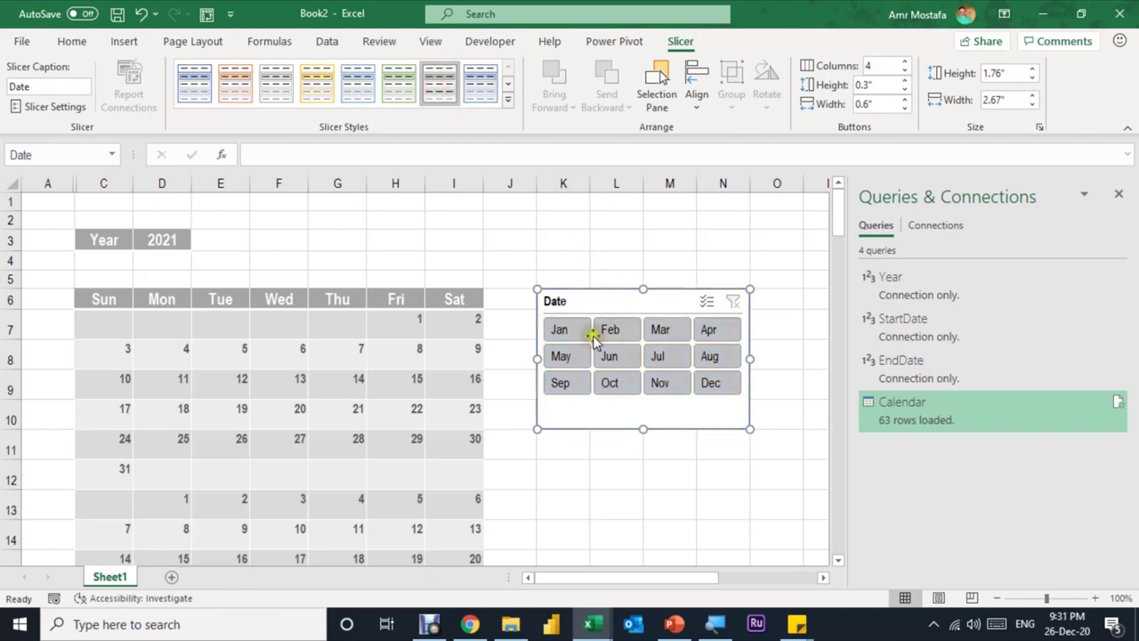
Filter the calendar to Jan with the Date slicer and switch the filter to Feb.
left_click(559, 330)
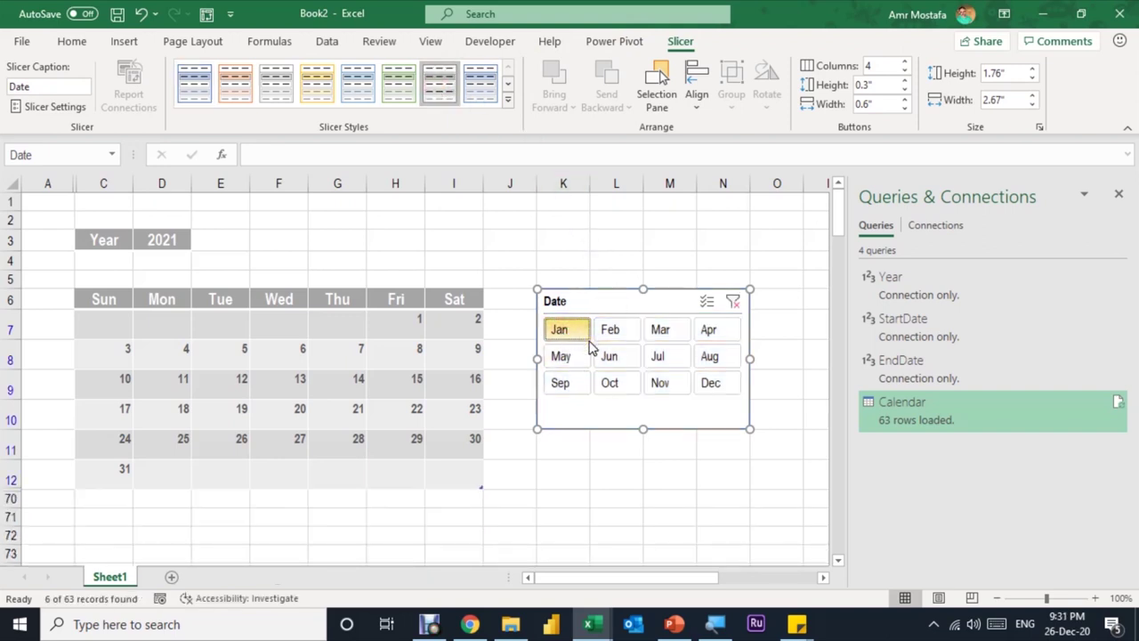
left_click(611, 333)
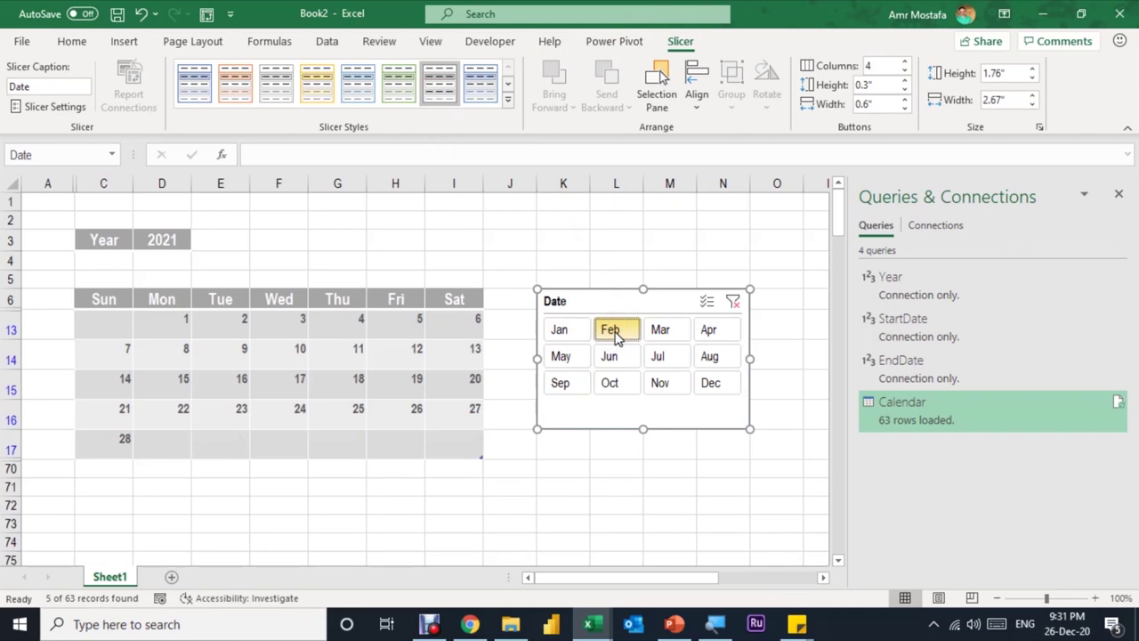
Close the Queries & Connections pane and hide the gridlines on the whole sheet.
left_click(1119, 194)
left_click(12, 183)
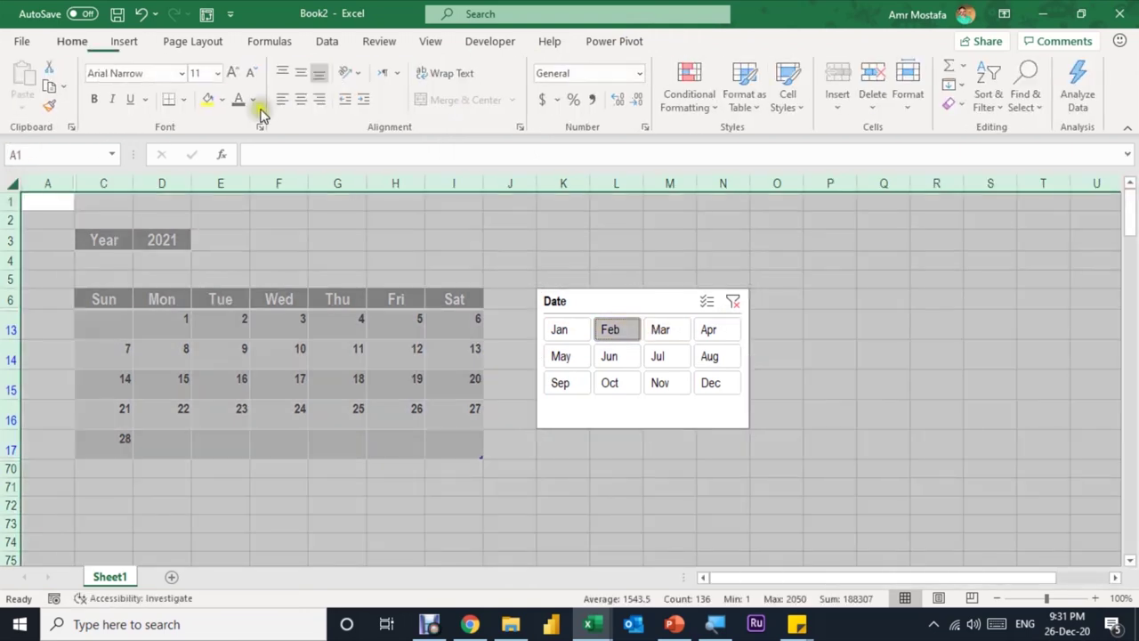
left_click(327, 41)
left_click(431, 41)
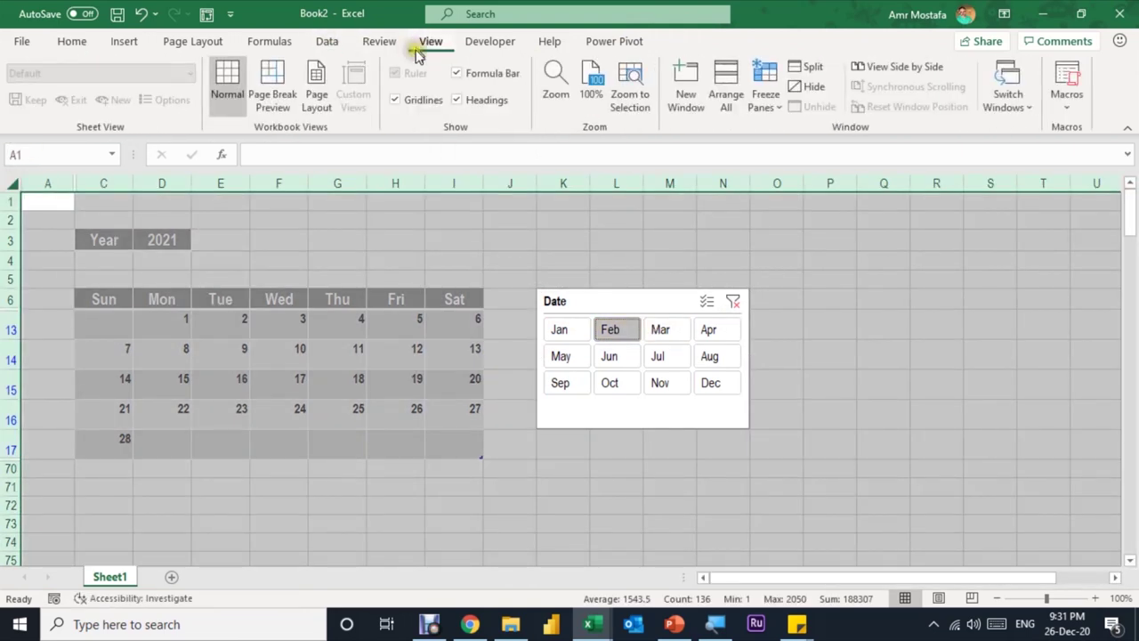
left_click(395, 100)
left_click(406, 223)
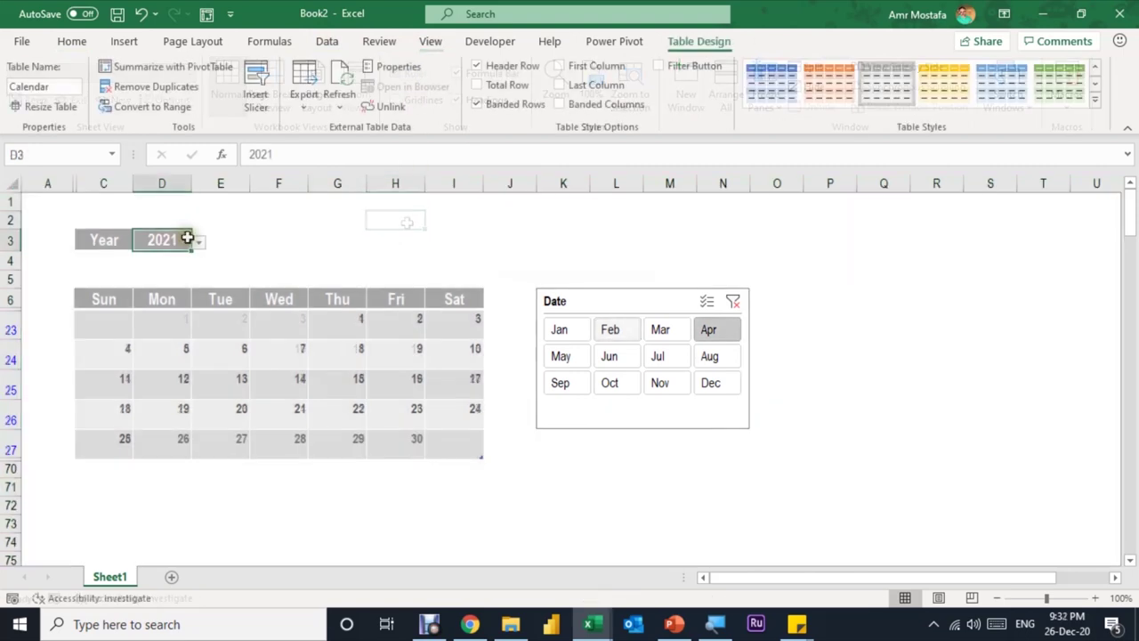
Try changing the year in D3 to 2022 and refreshing the calendar table.
left_click(186, 238)
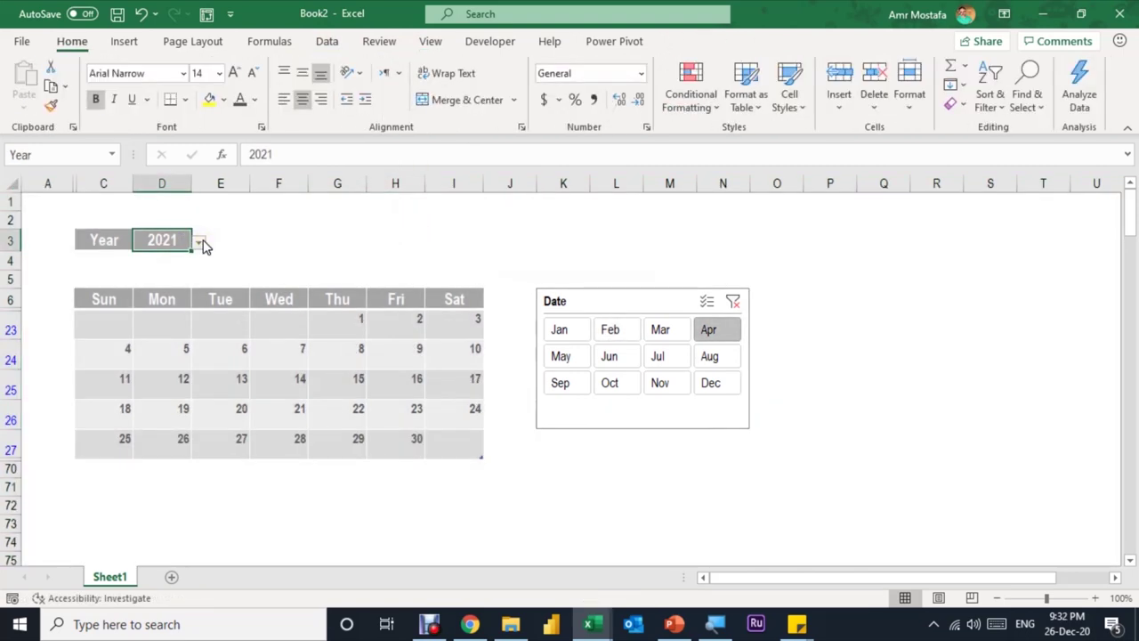
left_click(197, 241)
left_click(171, 269)
left_click(208, 368)
right_click(208, 367)
mouse_move(261, 273)
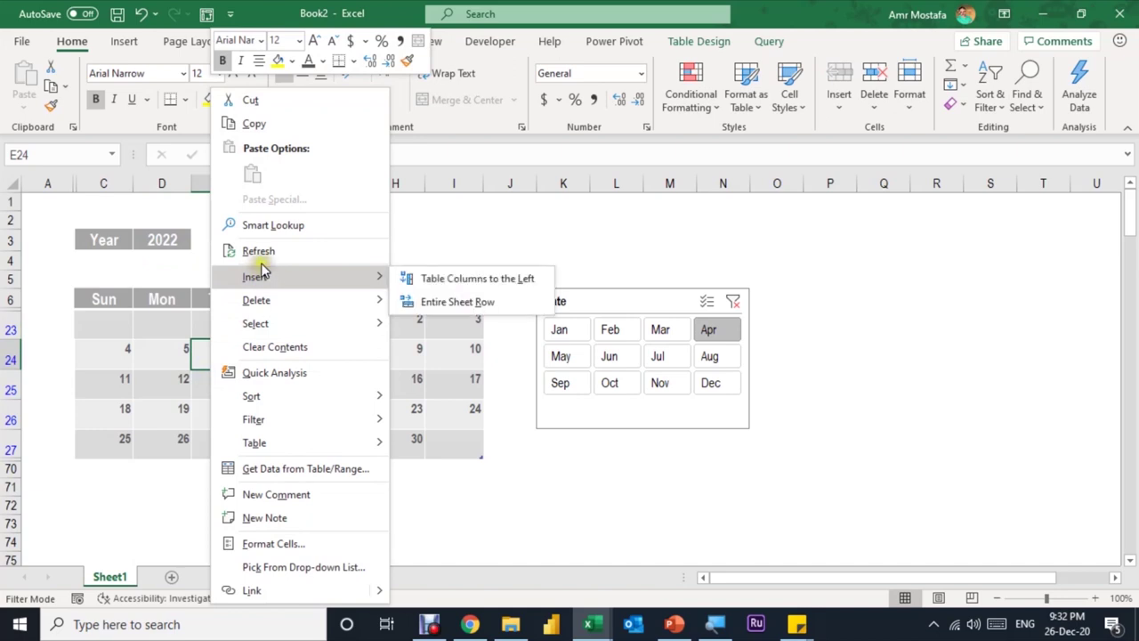
left_click(263, 252)
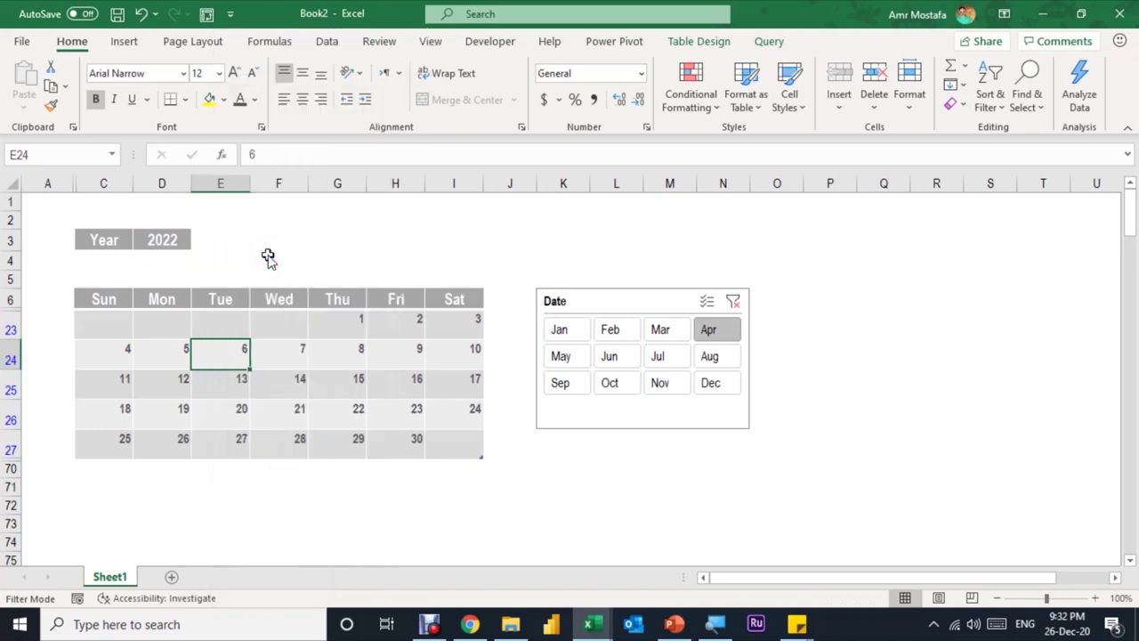
Undo the table refresh and the year change in D3.
left_click(261, 332)
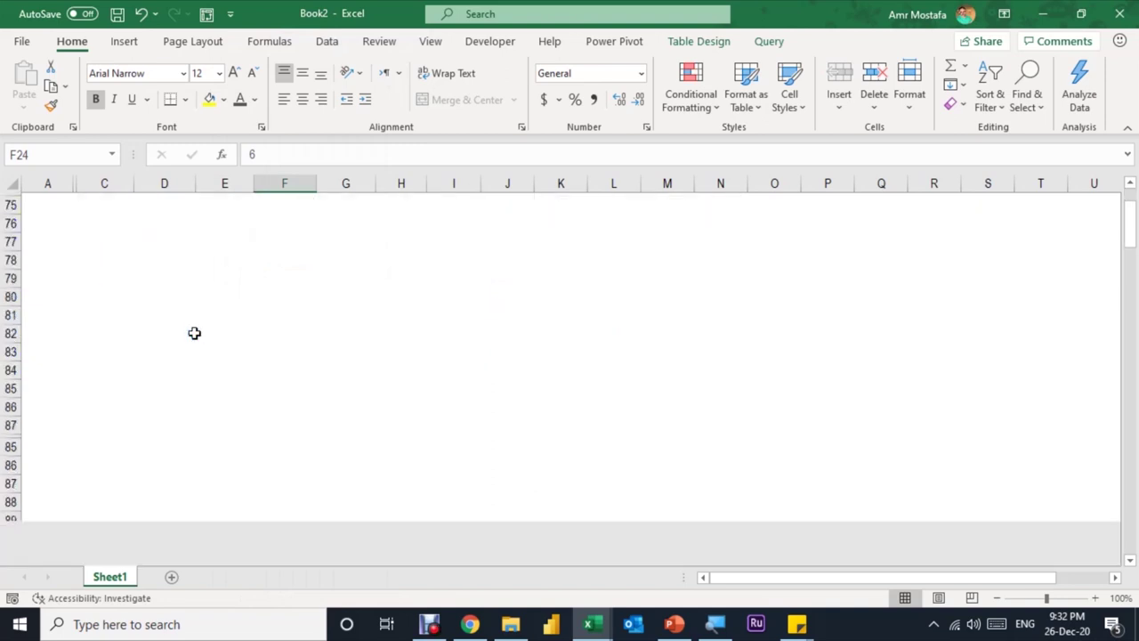
left_click(307, 332)
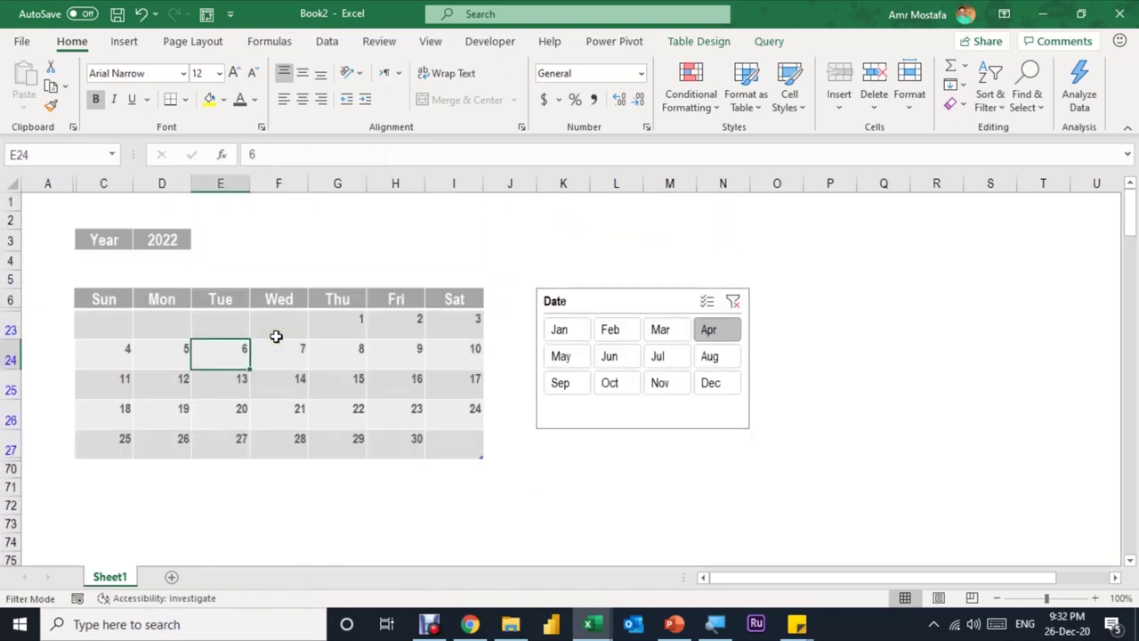
left_click(155, 237)
left_click(299, 355)
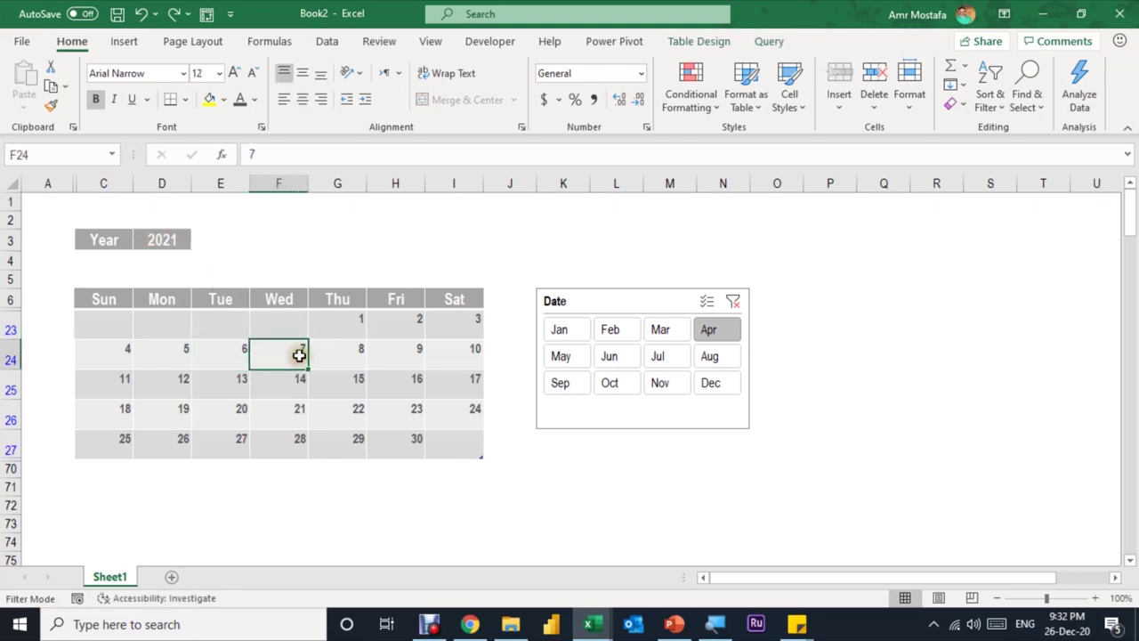
Turn off Adjust column width in the calendar table's external data properties.
left_click(709, 45)
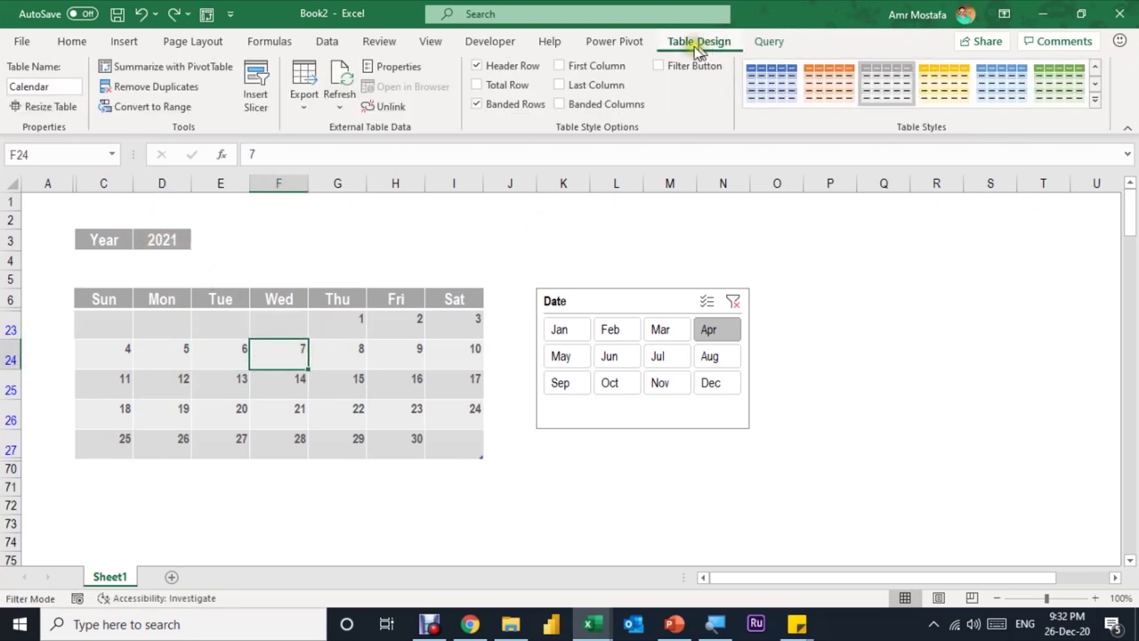
left_click(413, 69)
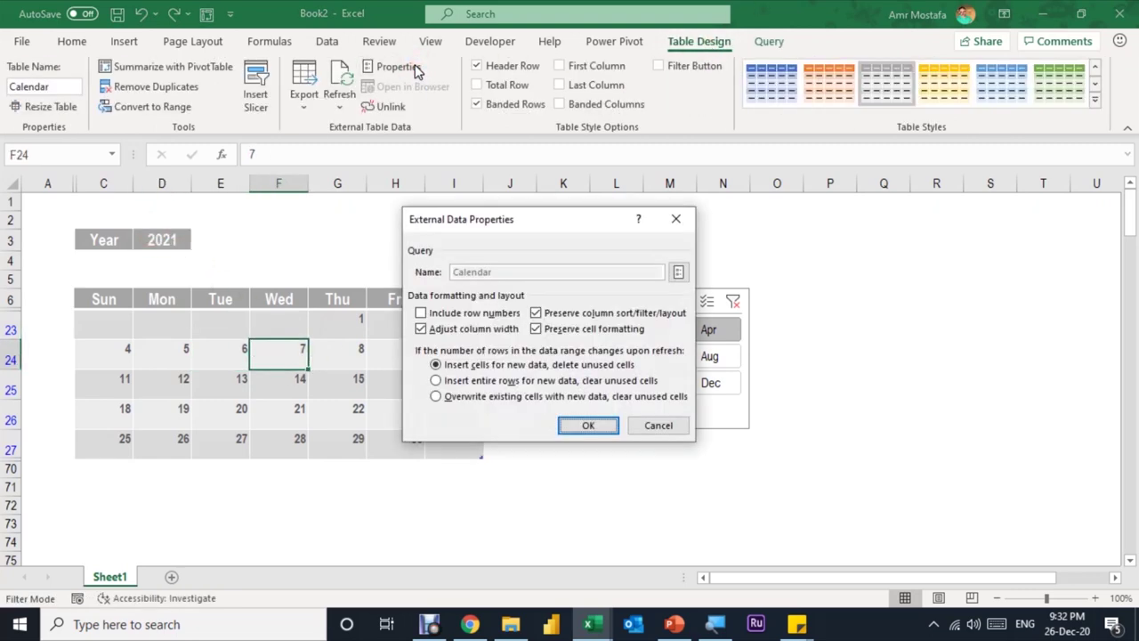
left_click(441, 331)
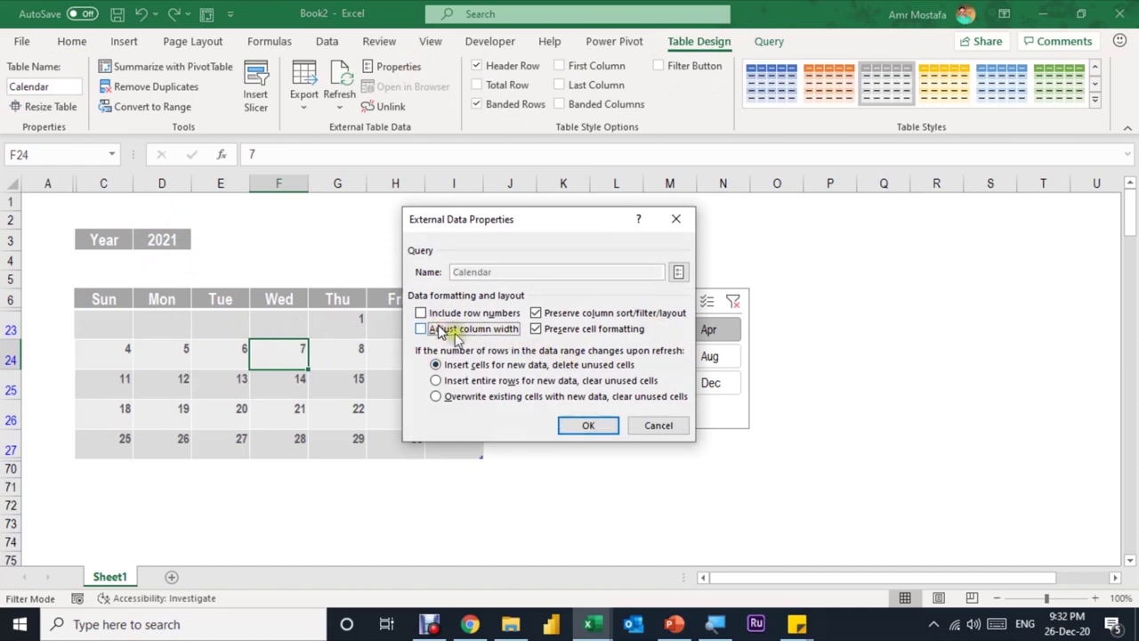
left_click(588, 425)
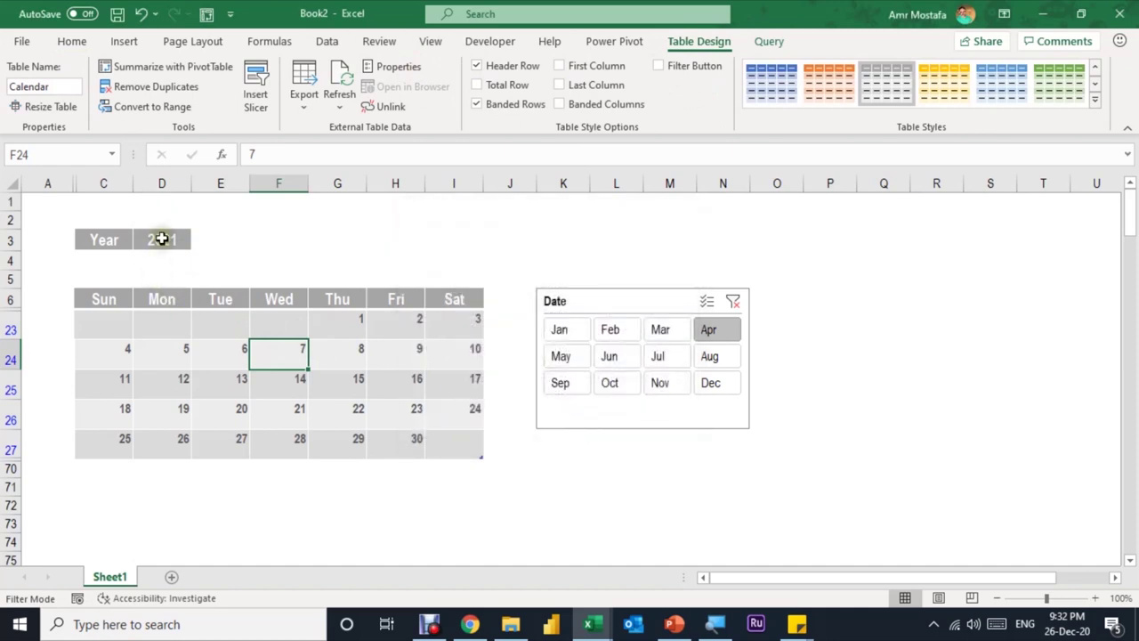
Set the year in D3 to 2022 and refresh the calendar table.
left_click(162, 239)
left_click(199, 241)
left_click(180, 264)
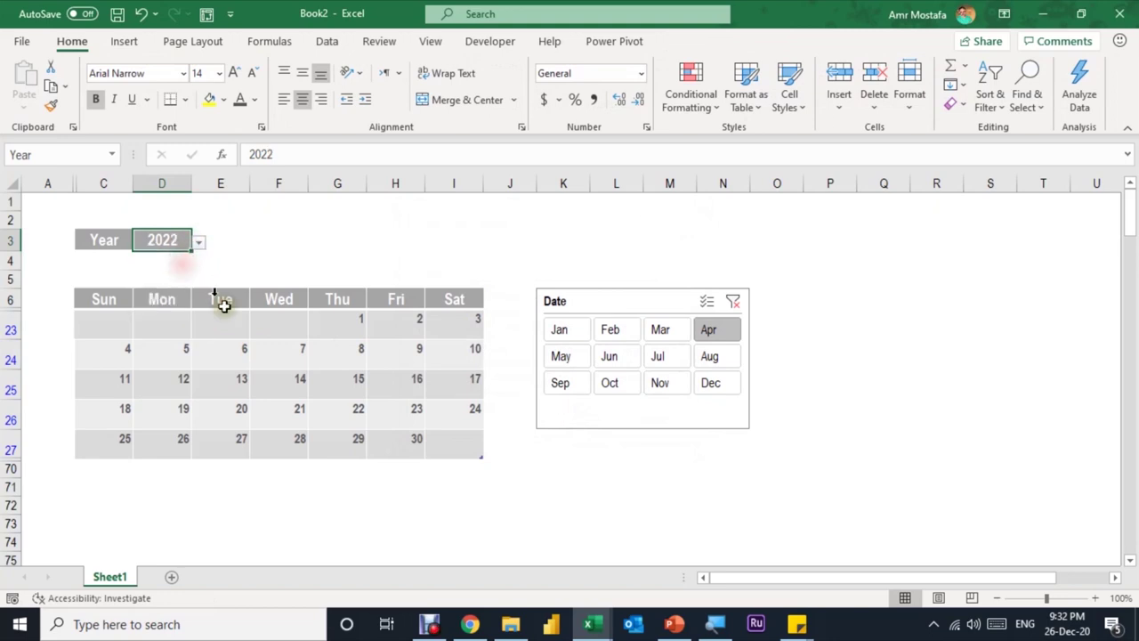
left_click(270, 362)
right_click(269, 362)
left_click(318, 252)
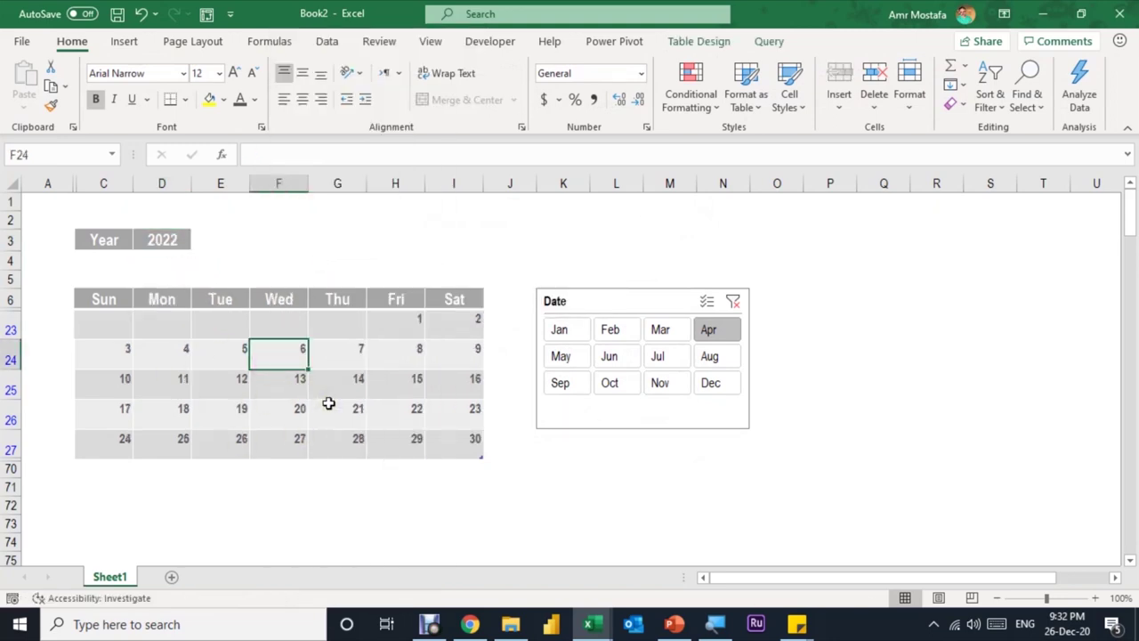
Filter the calendar with the Date slicer to Jan, Feb, Mar and Jul in turn, ending on Nov.
left_click(570, 333)
left_click(618, 331)
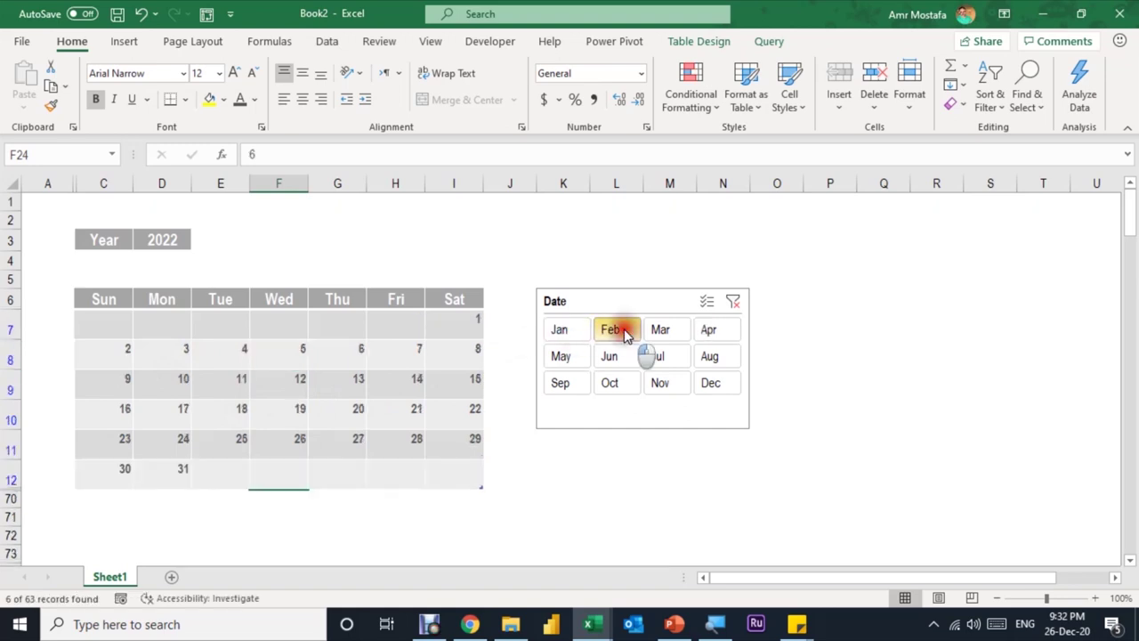
left_click(660, 329)
left_click(658, 356)
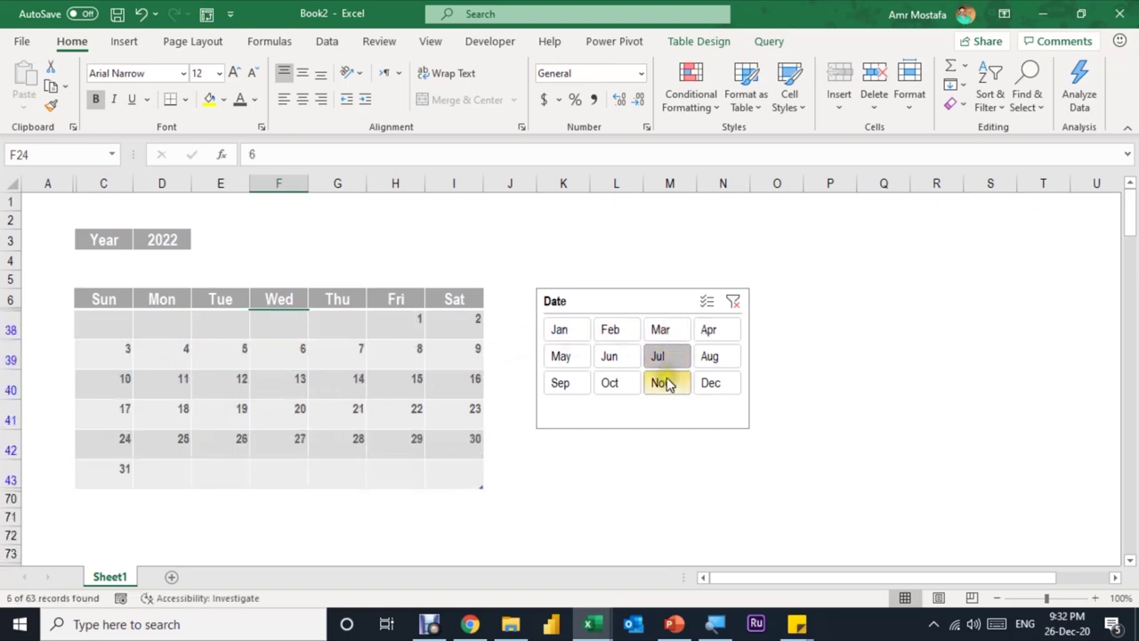
left_click(665, 382)
Look through the available years for D3 down to 2050 without choosing another one.
left_click(156, 241)
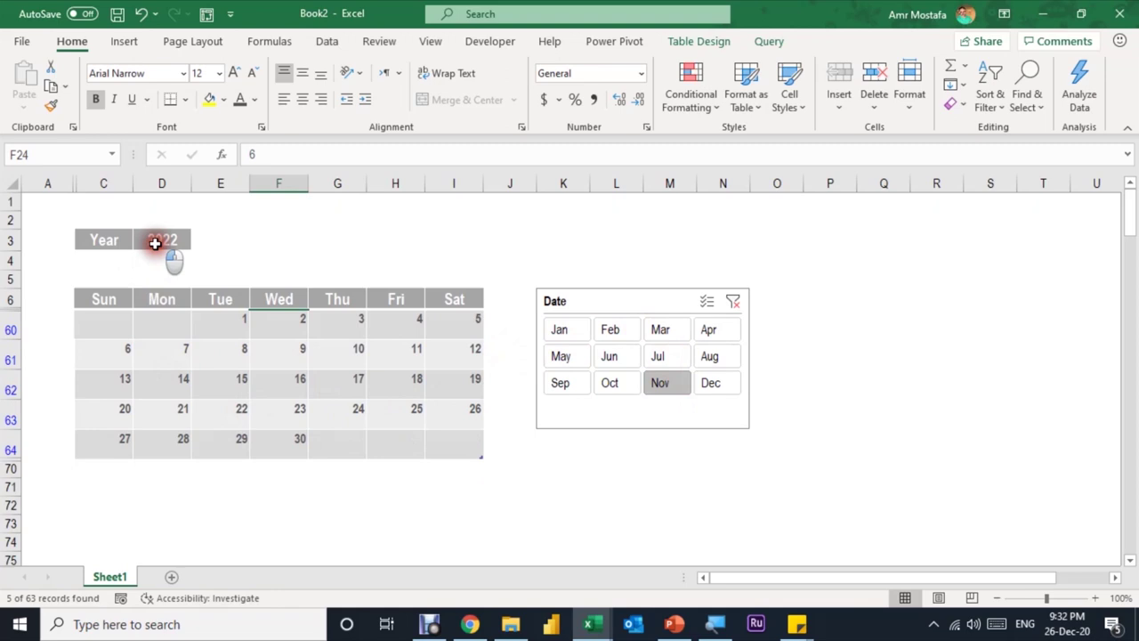
left_click(198, 242)
mouse_move(195, 316)
left_mouse_down()
mouse_move(196, 257)
mouse_move(198, 331)
left_mouse_up()
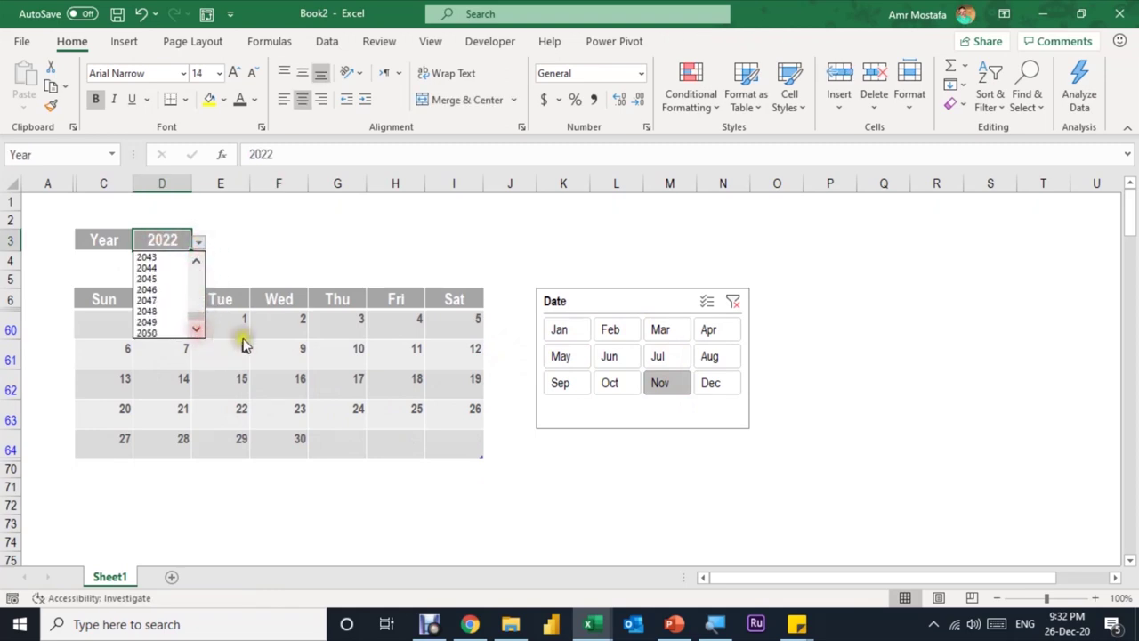
left_click(276, 338)
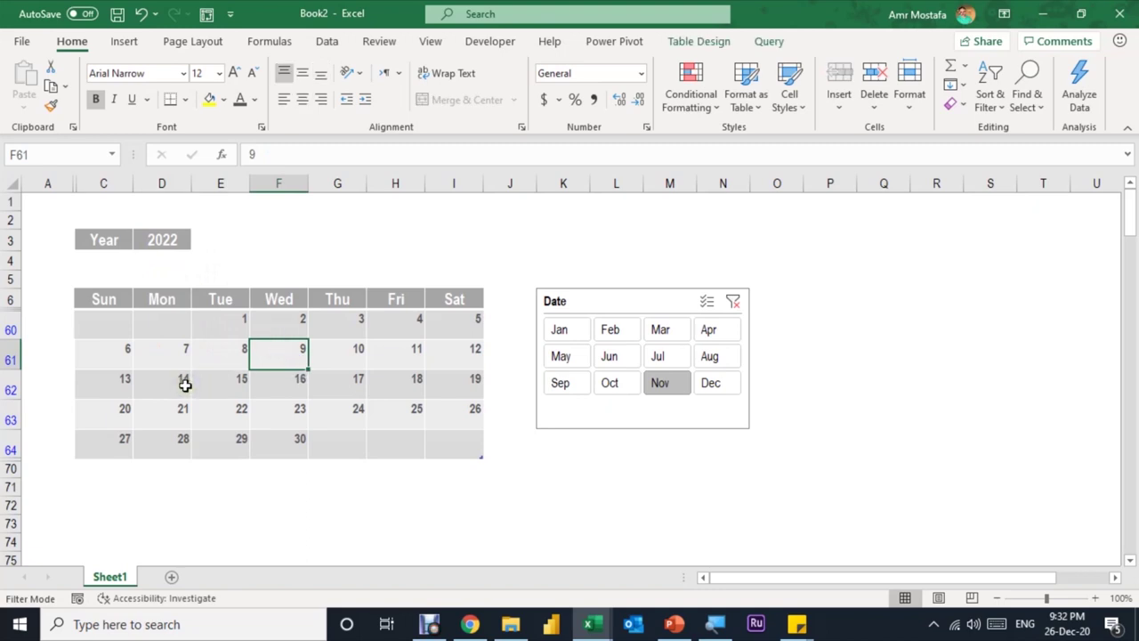